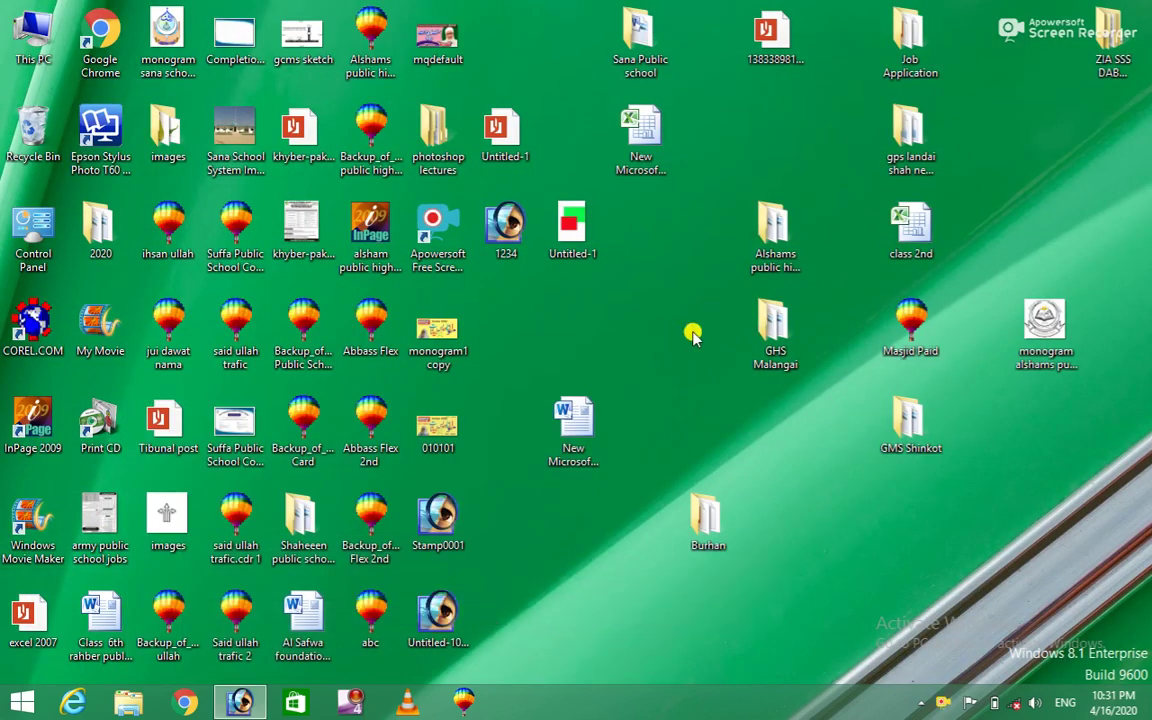
Step: Restore the Adobe Photoshop window from the taskbar to show its empty workspace
{"action": "left_click", "coordinate": [243, 703]}
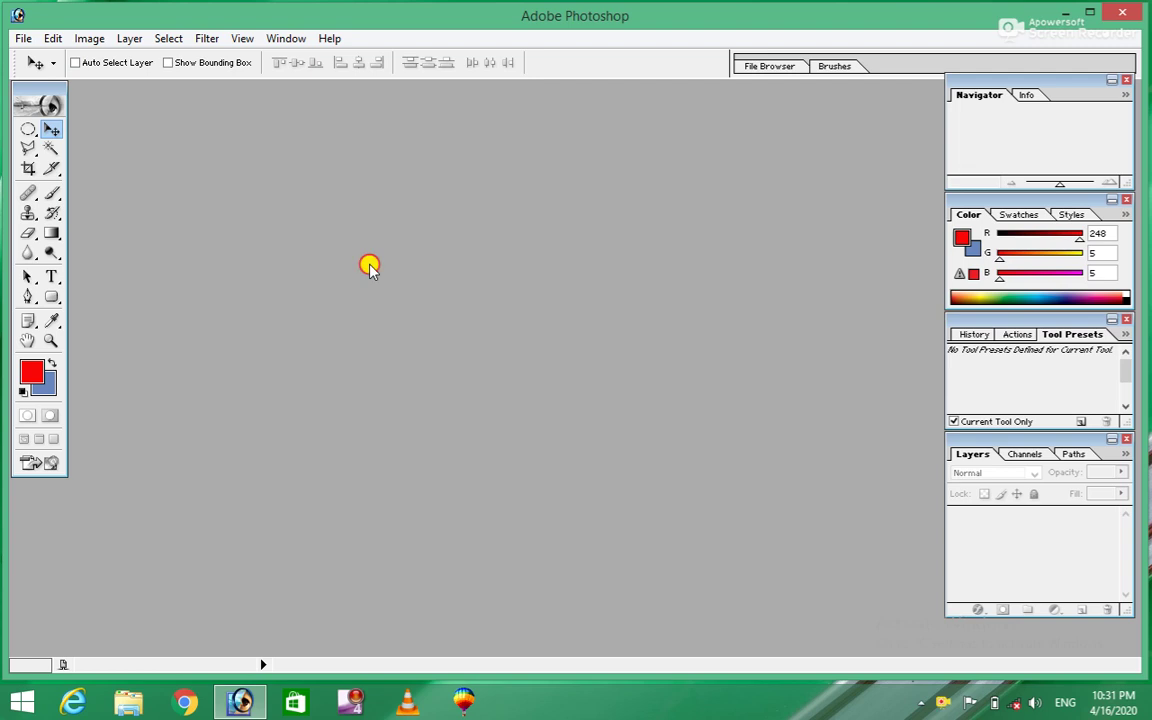
Step: Open Peppers.jpg from C:\Program Files\Adobe\Photoshop 7.0\Samples
{"action": "double_click", "coordinate": [370, 265]}
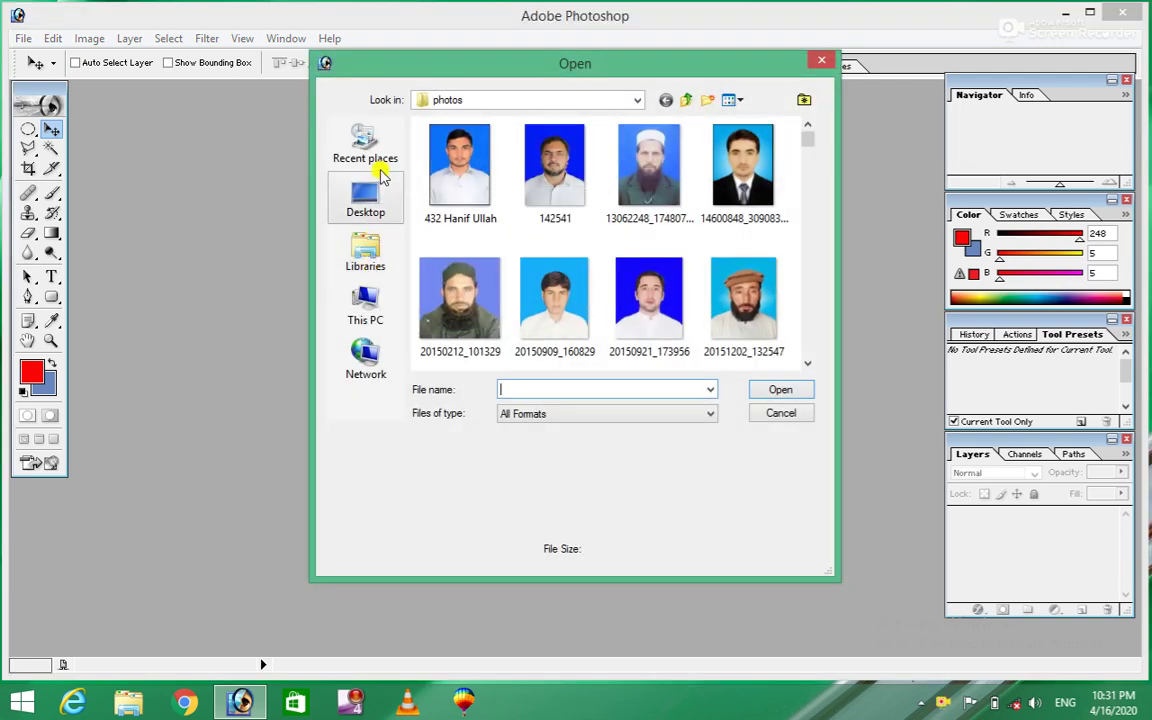
{"action": "left_click", "coordinate": [378, 327]}
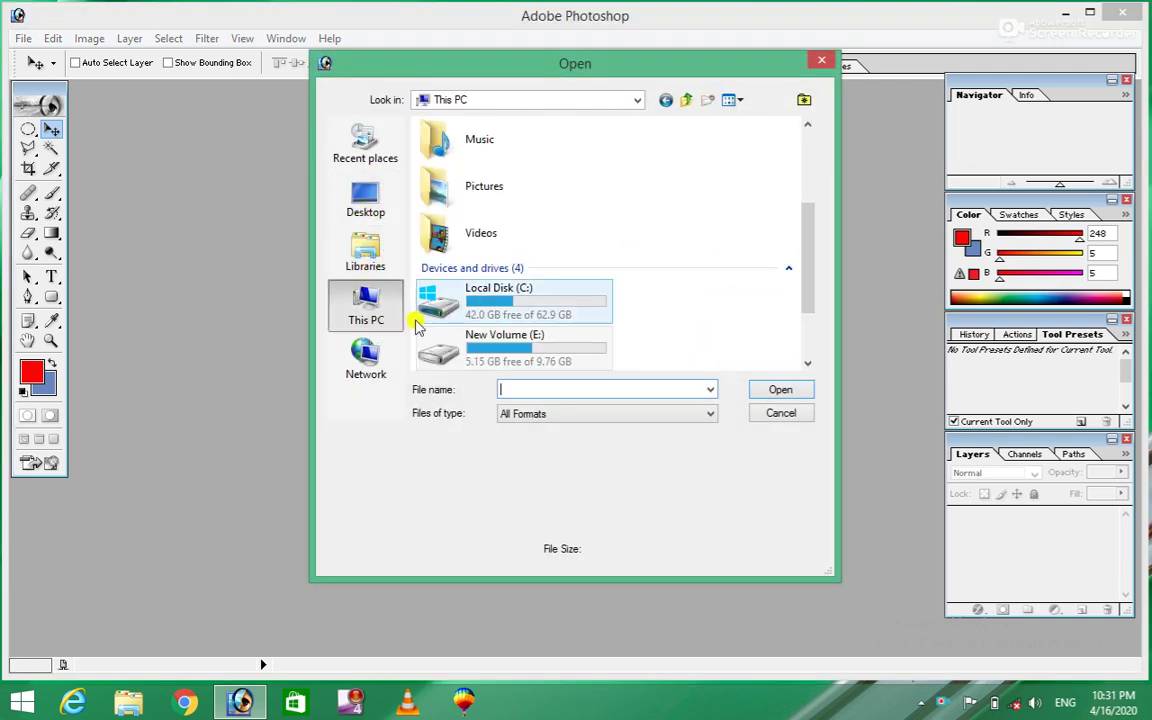
{"action": "double_click", "coordinate": [435, 296]}
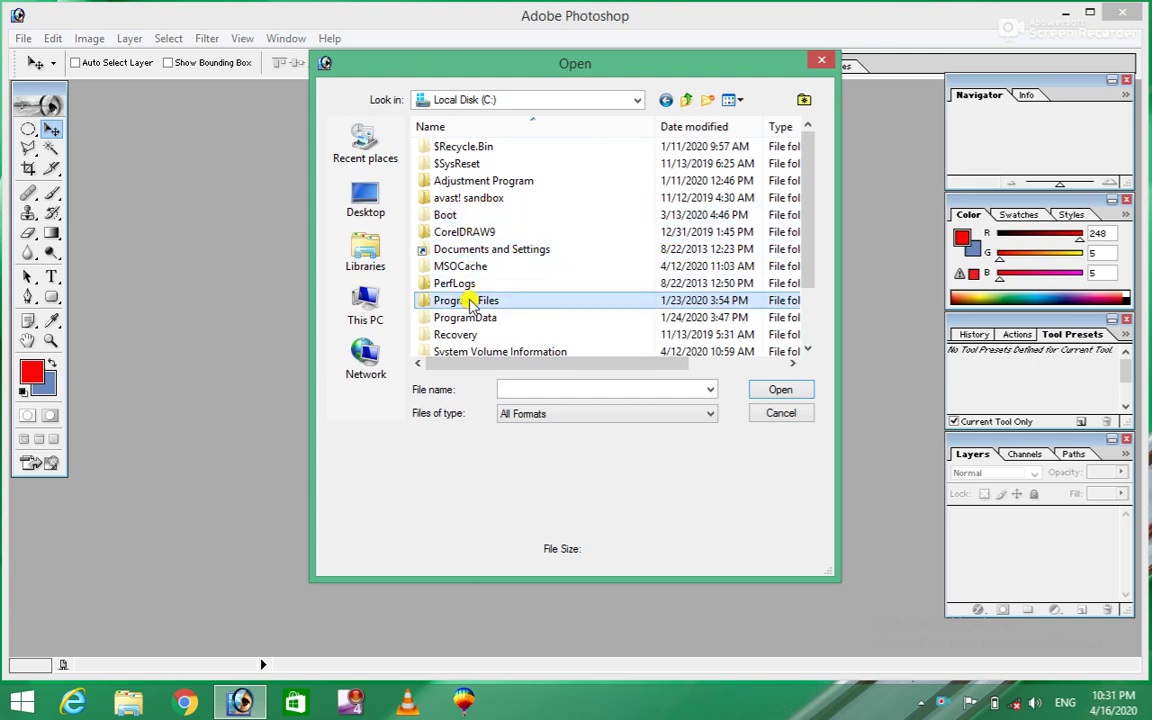
{"action": "double_click", "coordinate": [471, 302]}
{"action": "double_click", "coordinate": [465, 147]}
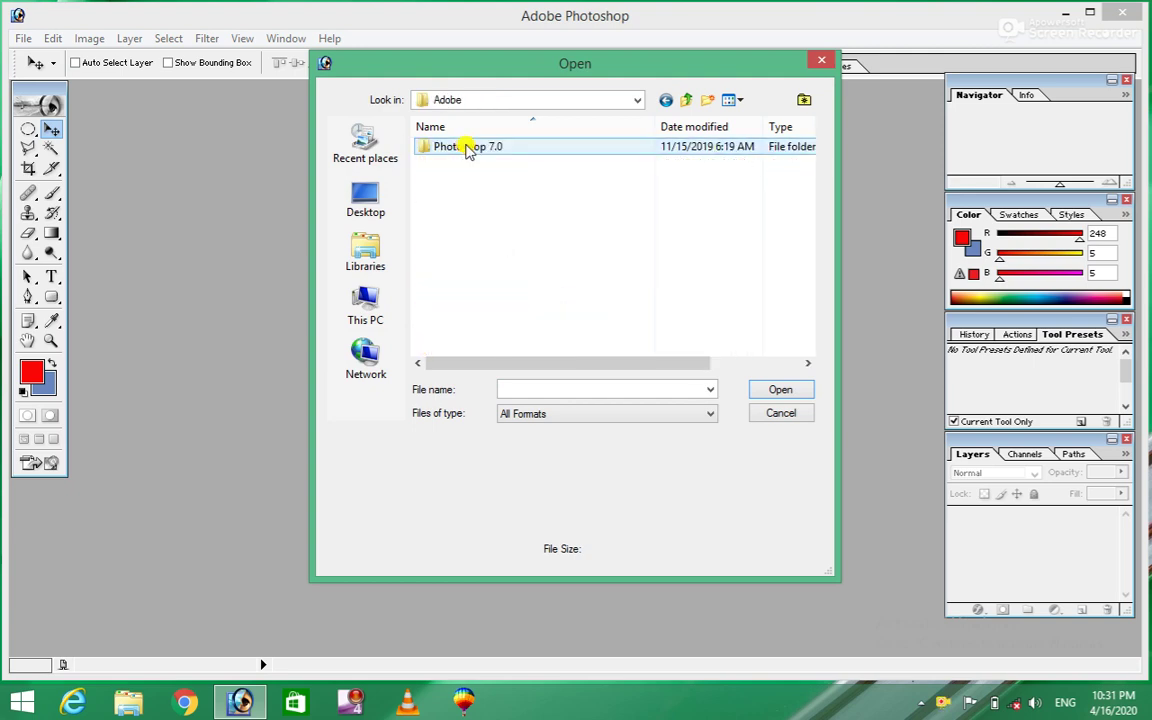
{"action": "double_click", "coordinate": [483, 150]}
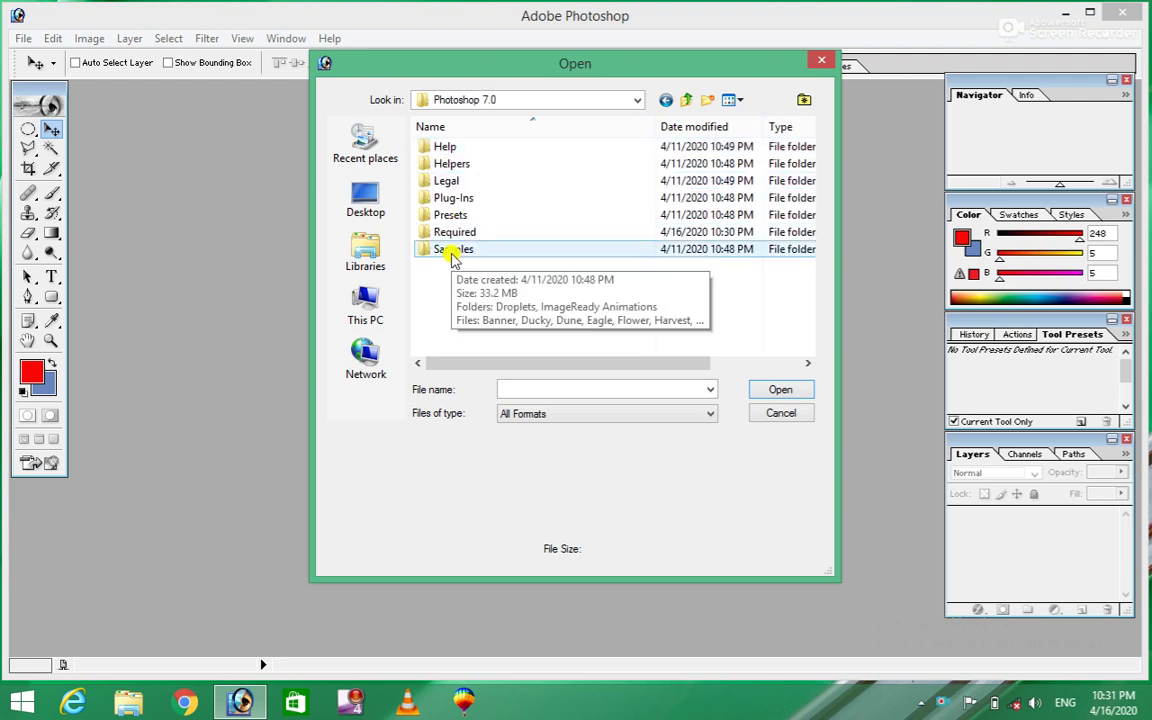
{"action": "double_click", "coordinate": [453, 249]}
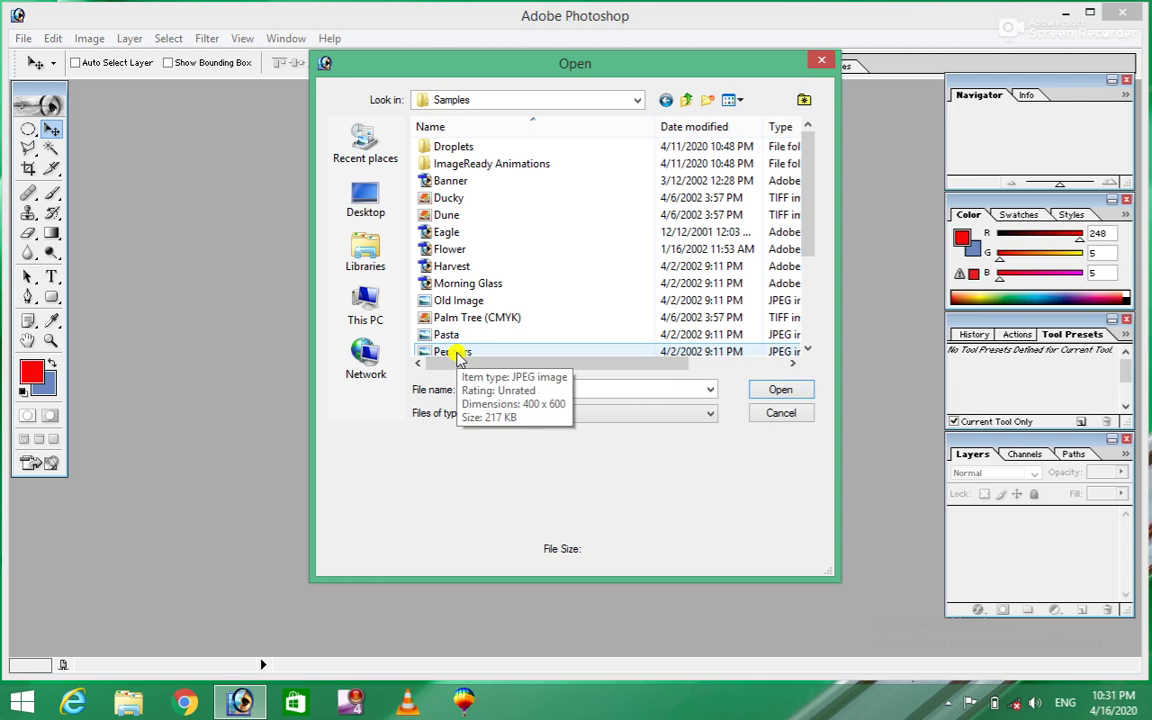
{"action": "left_click", "coordinate": [457, 355]}
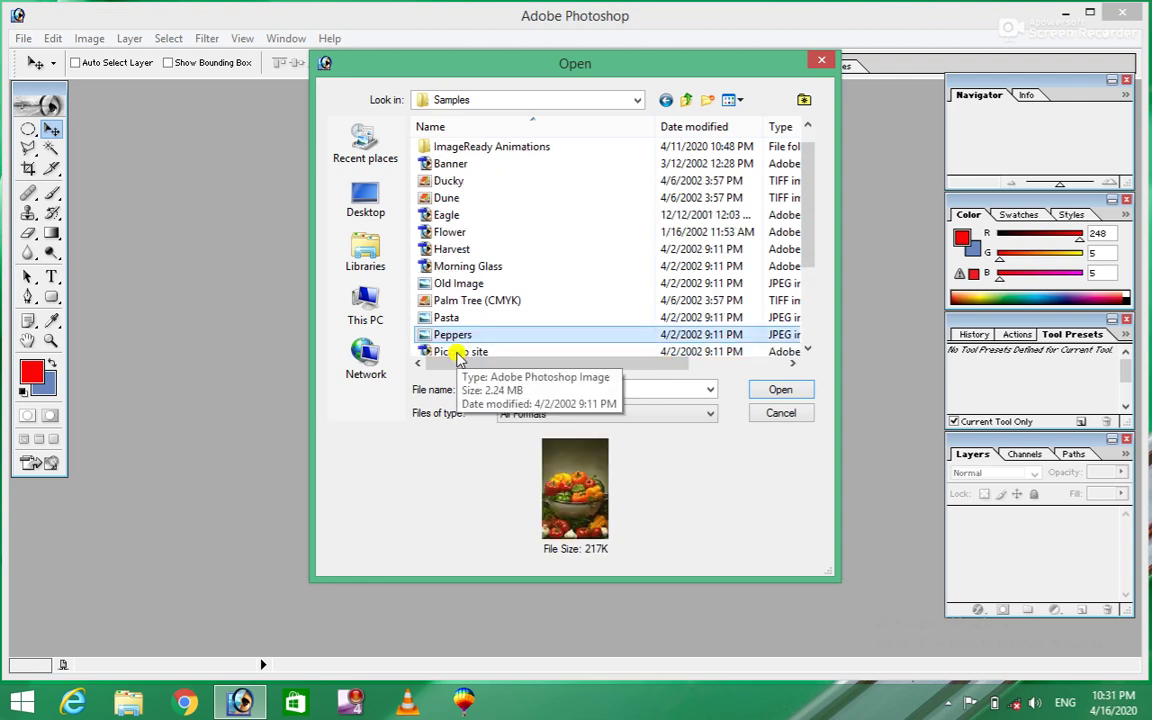
{"action": "left_click", "coordinate": [781, 391]}
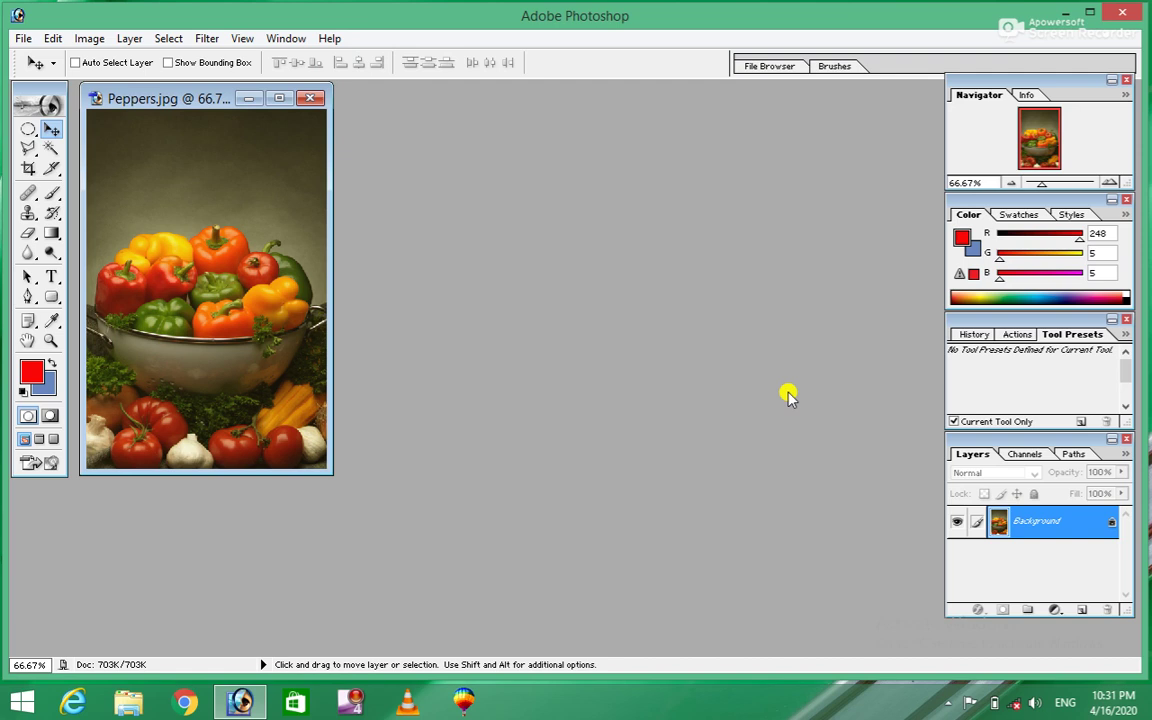
Step: Select and copy the entire Peppers image
{"action": "left_click_drag", "start_coordinate": [189, 100], "coordinate": [395, 104]}
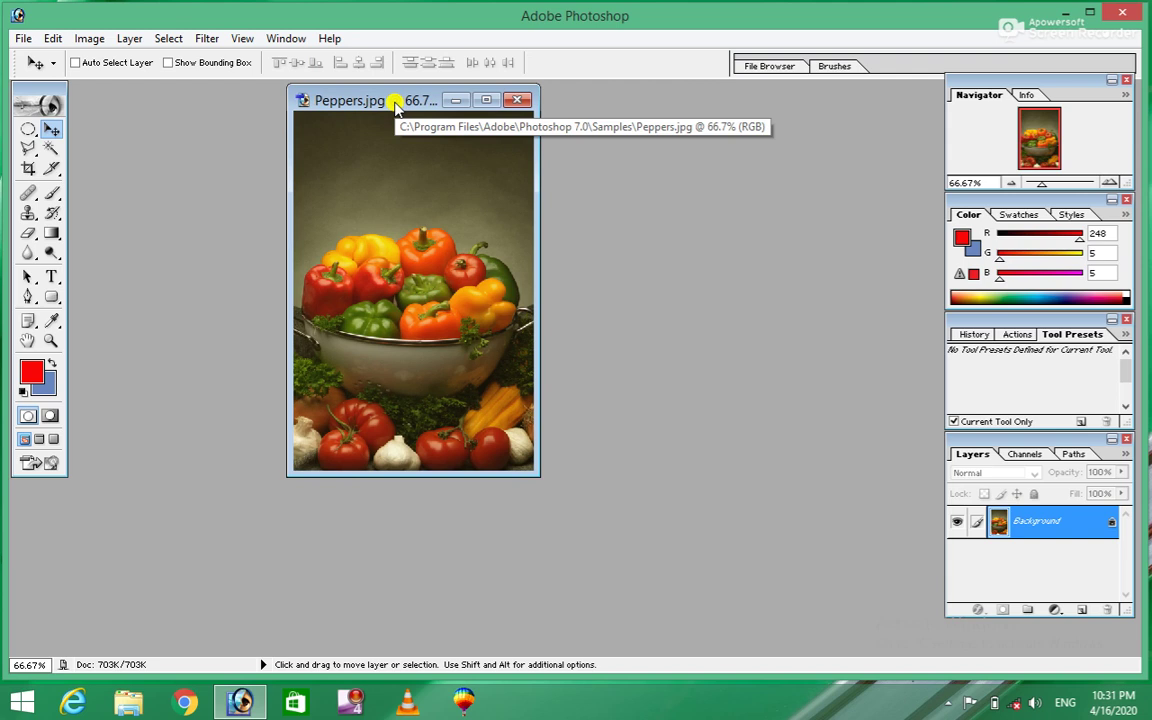
{"action": "key", "text": "ctrl+a"}
{"action": "key", "text": "ctrl+c"}
Step: Create a new white document using the 4 x 6 inch preset
{"action": "key", "text": "ctrl+n"}
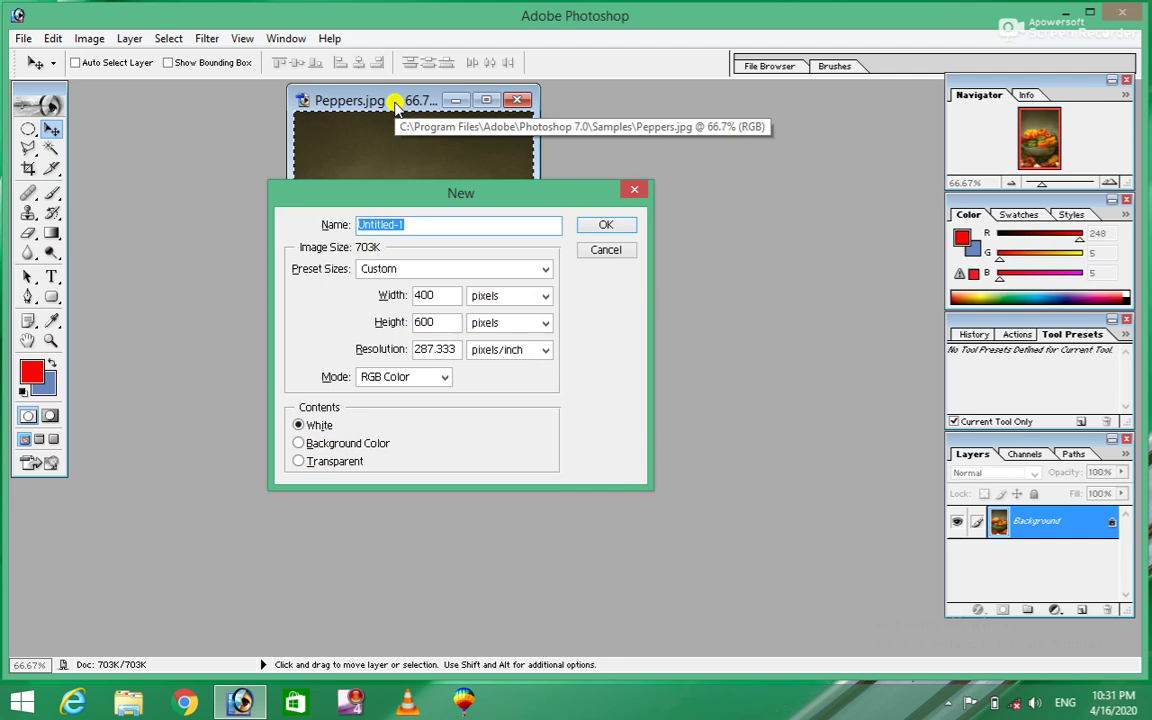
{"action": "left_click", "coordinate": [390, 270]}
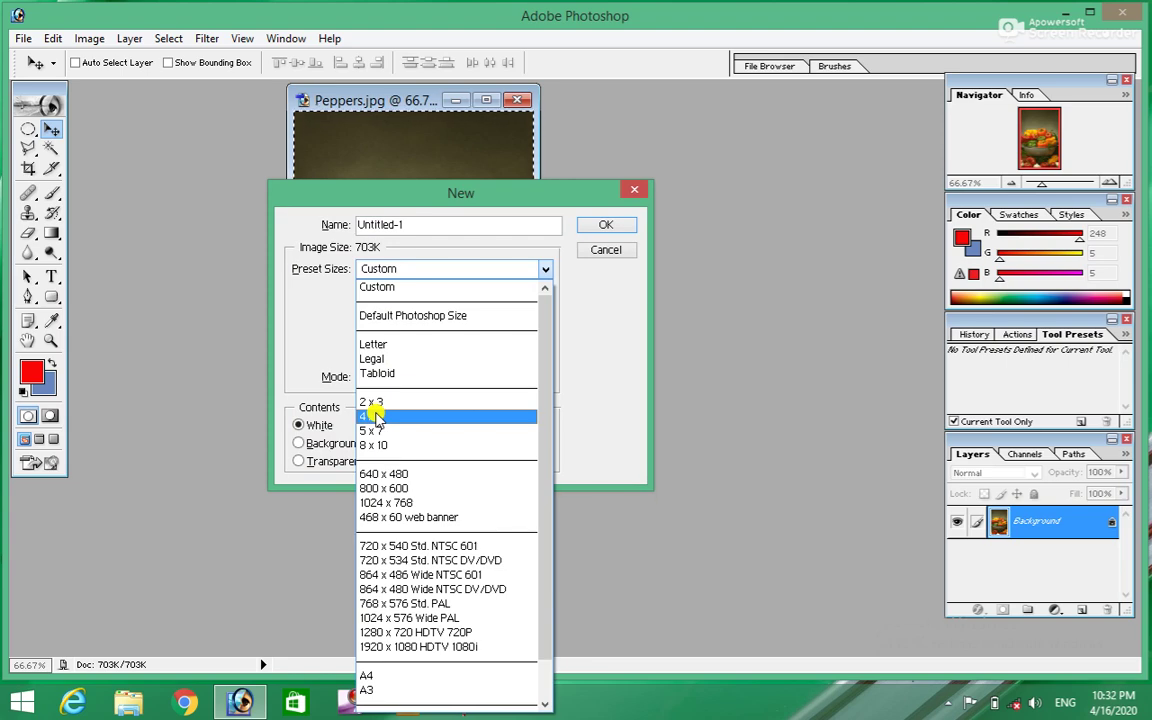
{"action": "left_click", "coordinate": [376, 416]}
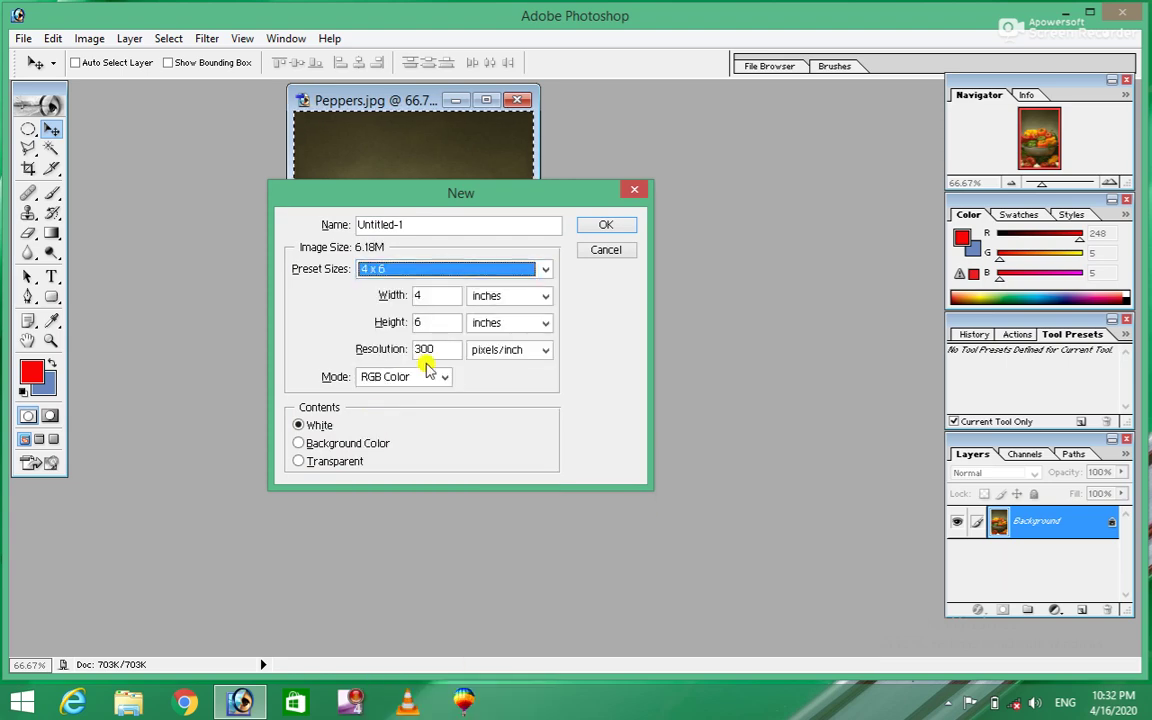
{"action": "left_click", "coordinate": [612, 225]}
{"action": "left_click", "coordinate": [246, 233]}
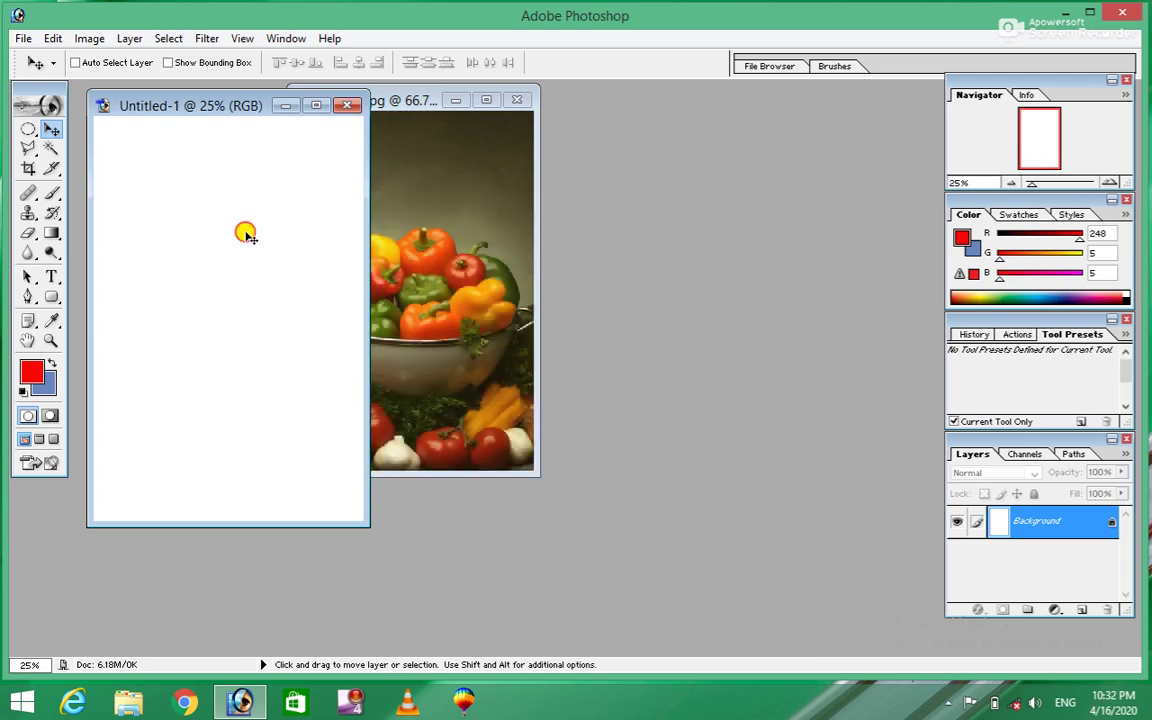
Step: Paste the peppers photo into the new page and move it to the top-left corner
{"action": "key", "text": "ctrl+v"}
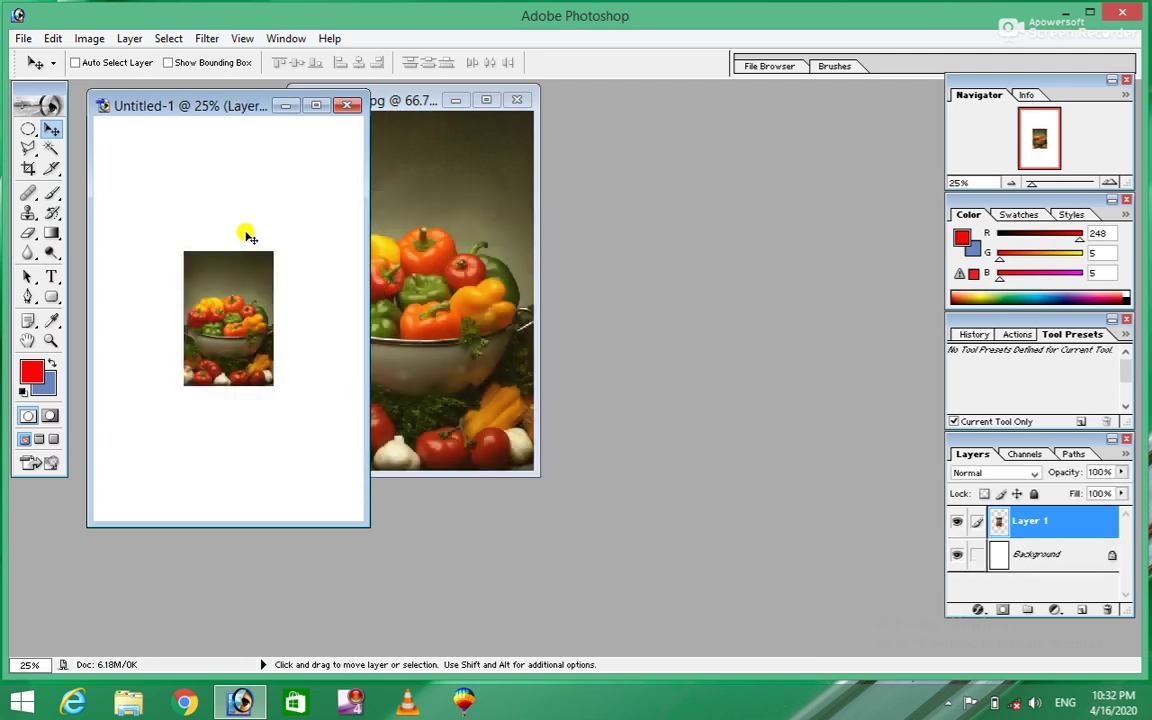
{"action": "mouse_move", "coordinate": [244, 102]}
{"action": "left_mouse_down"}
{"action": "mouse_move", "coordinate": [741, 148]}
{"action": "mouse_move", "coordinate": [689, 146]}
{"action": "left_mouse_up"}
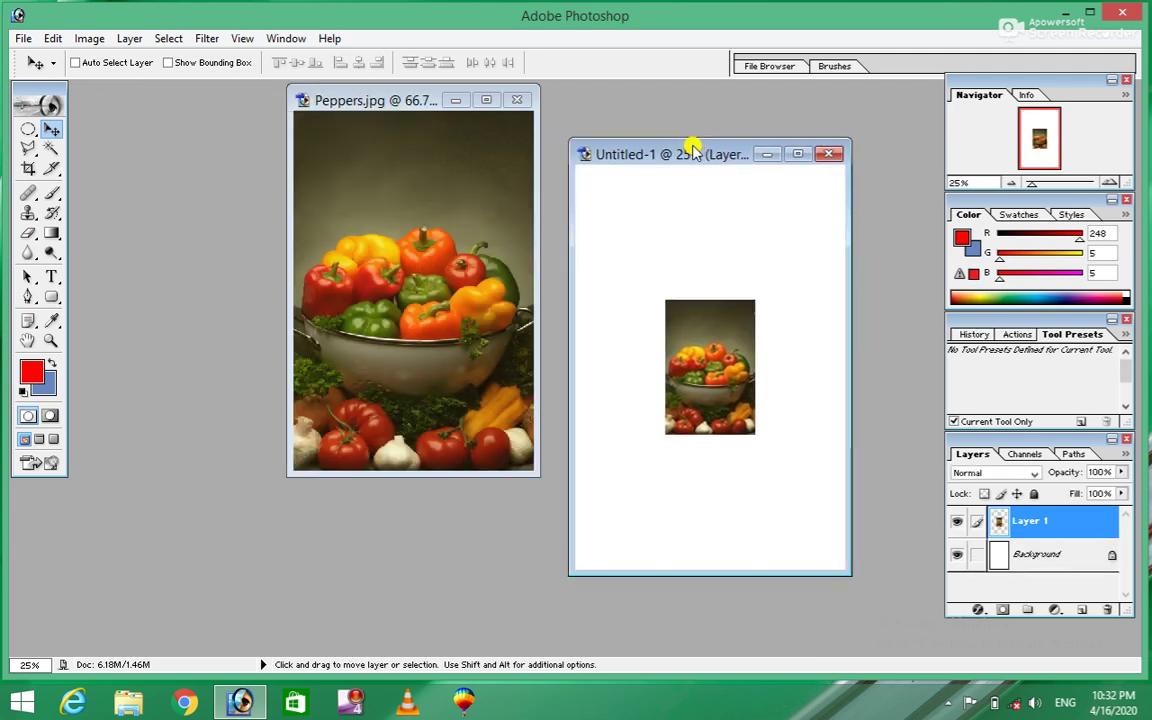
{"action": "left_click_drag", "start_coordinate": [666, 326], "coordinate": [622, 245]}
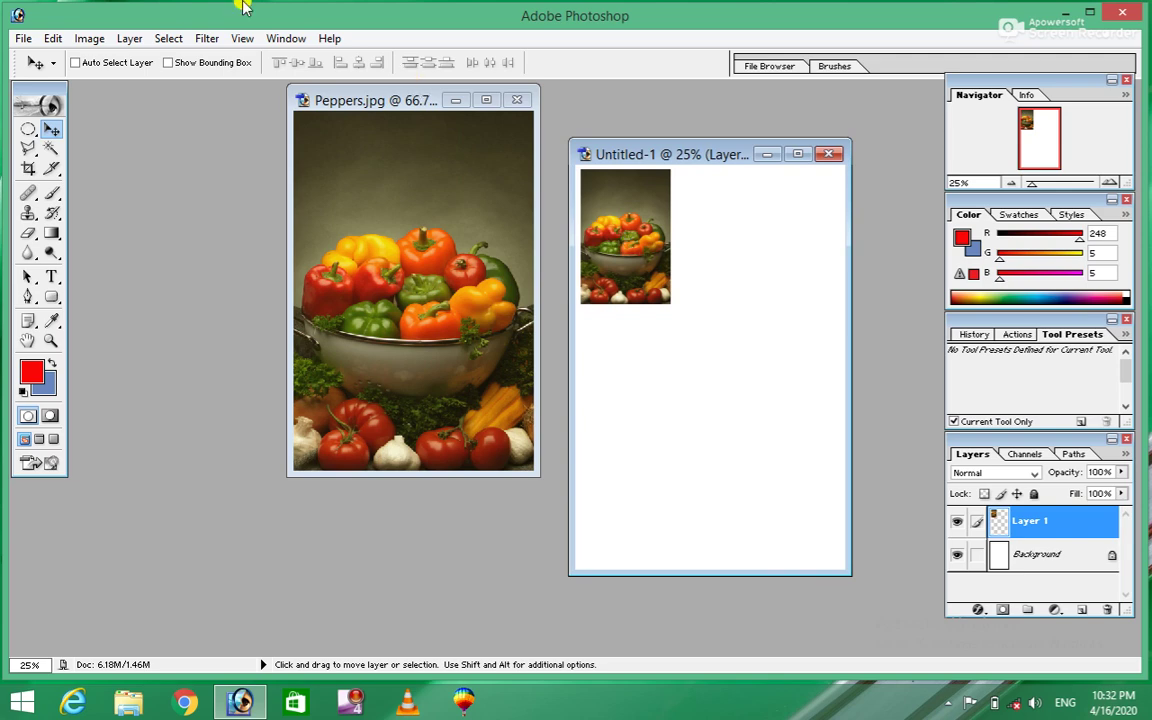
{"action": "left_click", "coordinate": [124, 40]}
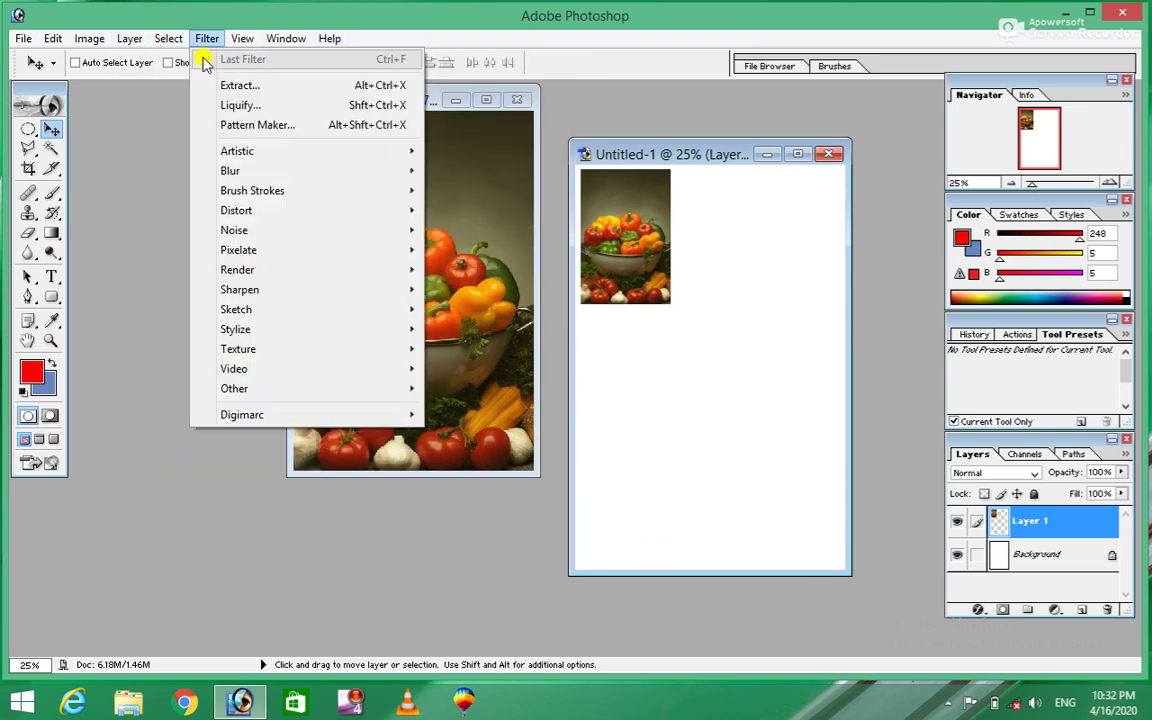
{"action": "mouse_move", "coordinate": [153, 59]}
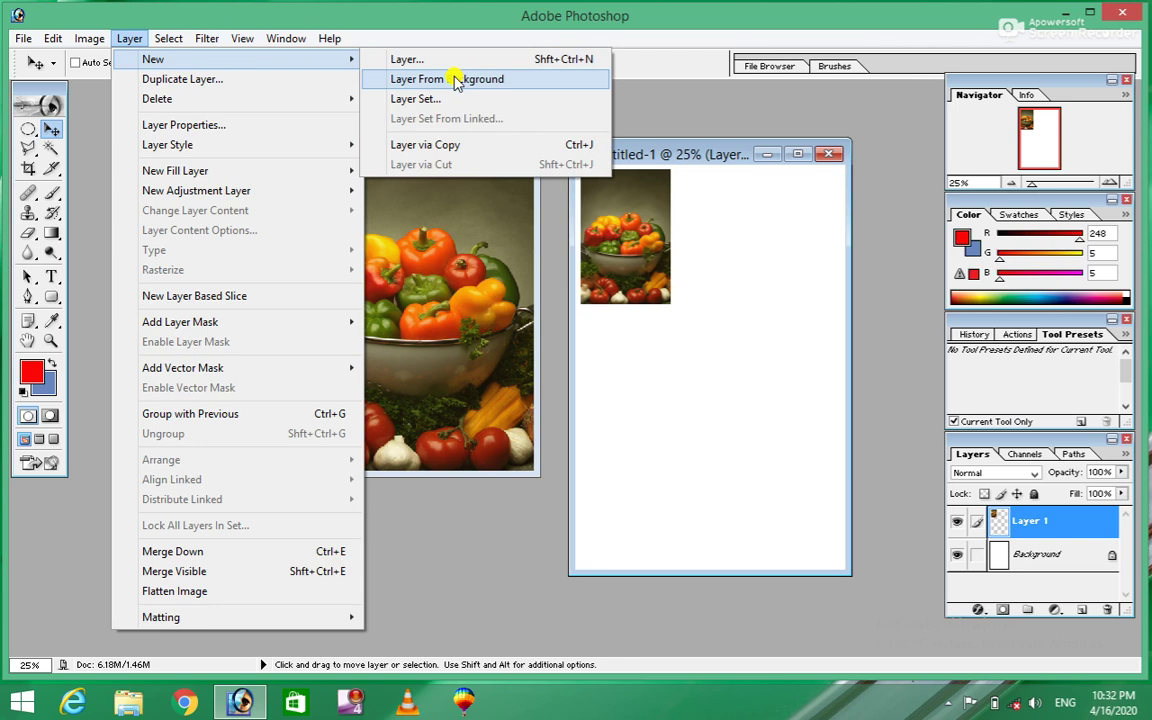
Step: Convert the Background into Layer 0 and add an empty Layer 2
{"action": "left_click", "coordinate": [455, 80]}
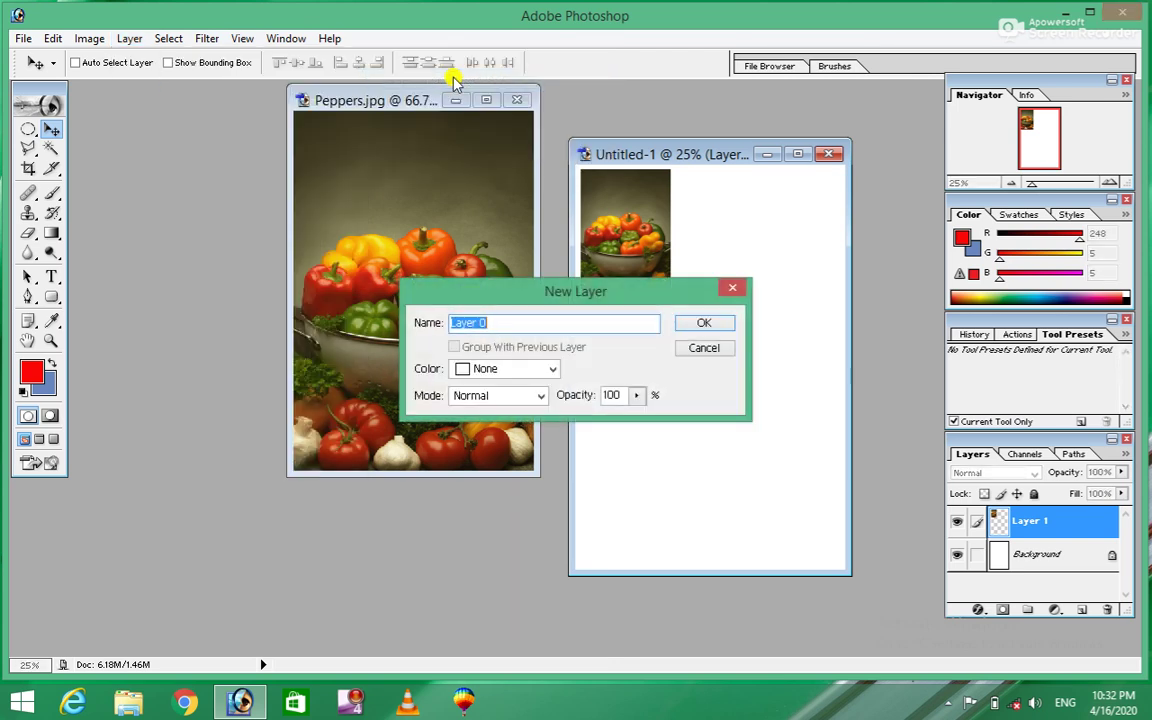
{"action": "left_click", "coordinate": [702, 324]}
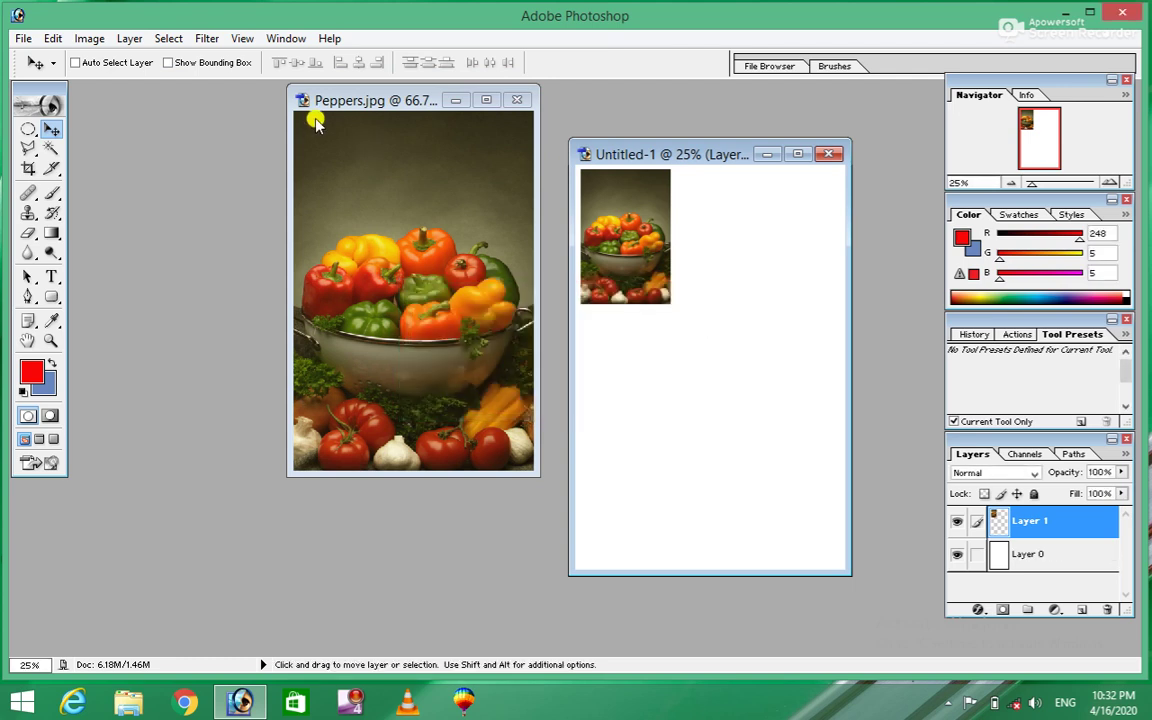
{"action": "left_click", "coordinate": [133, 42]}
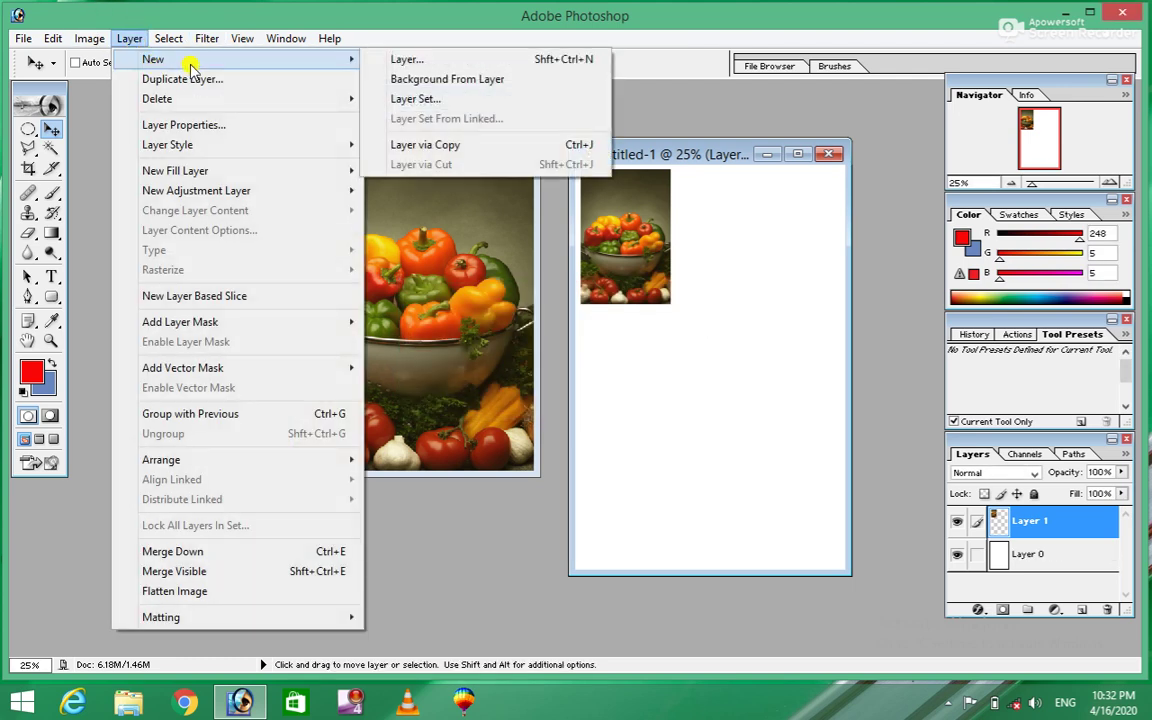
{"action": "left_click", "coordinate": [415, 62]}
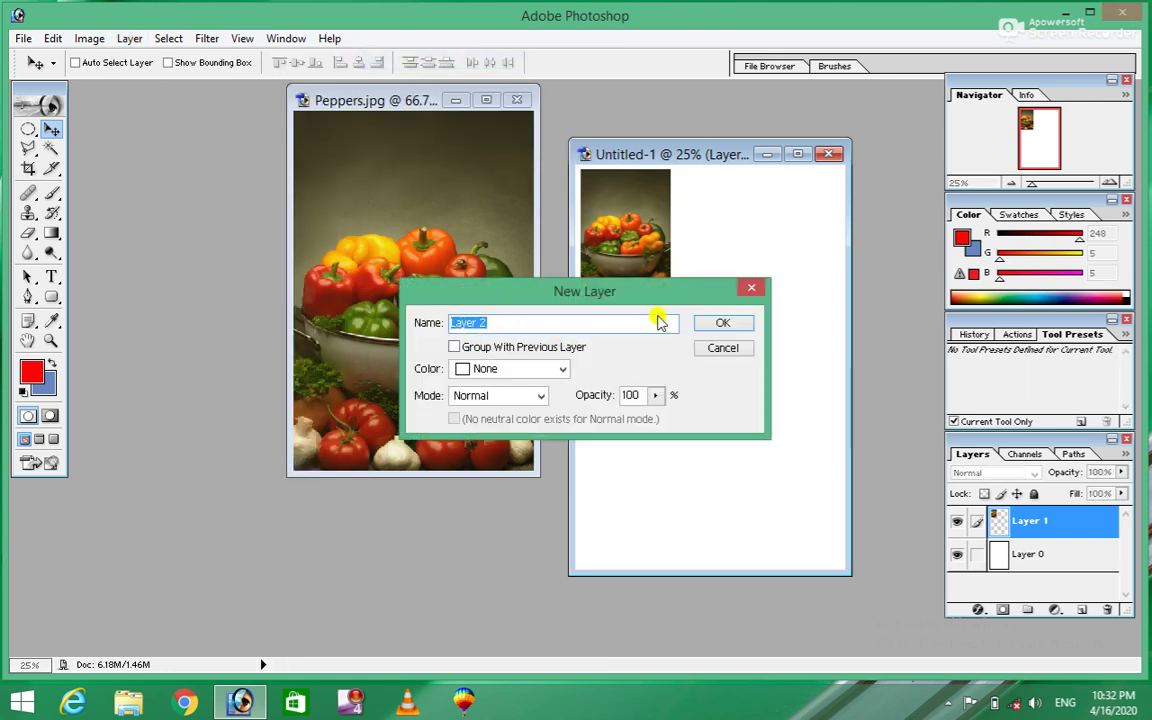
{"action": "left_click", "coordinate": [722, 323]}
Step: Create a new layer set named Set 1
{"action": "left_click", "coordinate": [130, 40]}
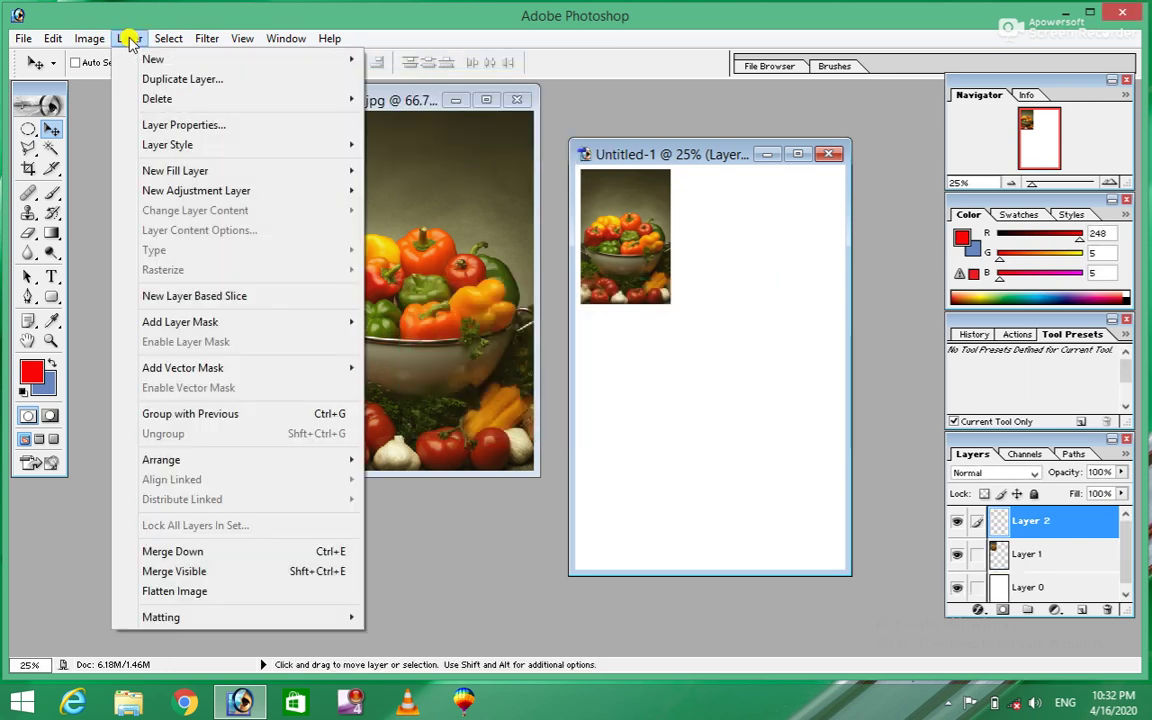
{"action": "mouse_move", "coordinate": [153, 59]}
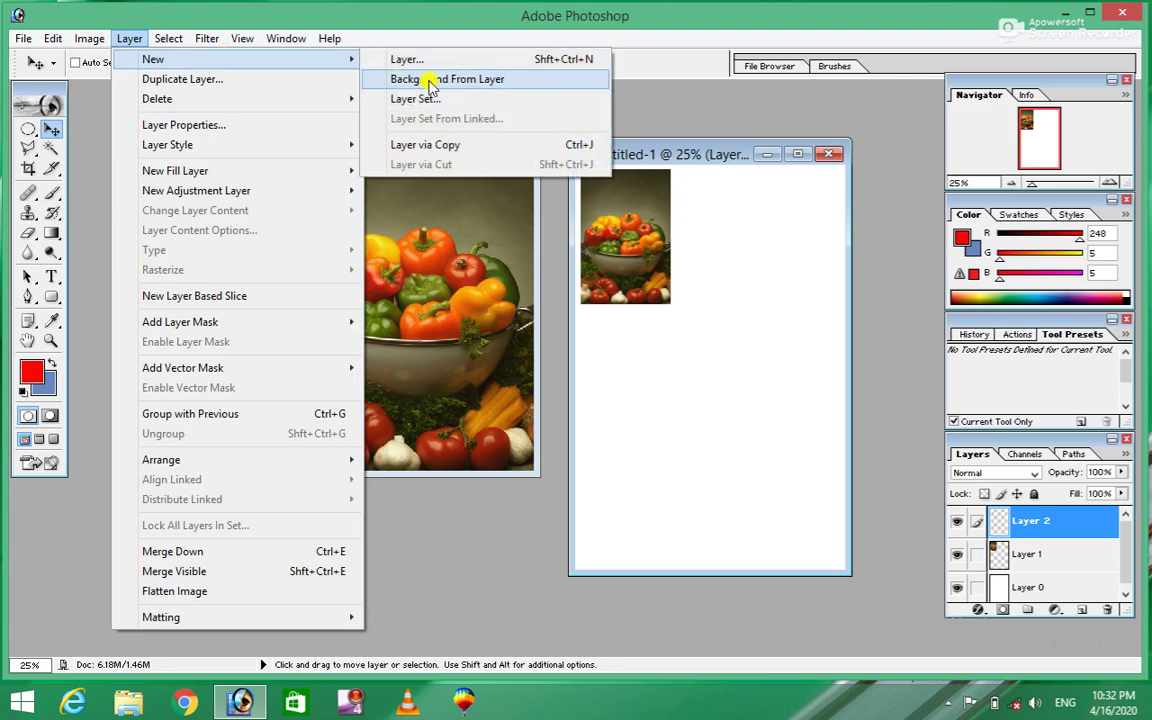
{"action": "left_click", "coordinate": [453, 101]}
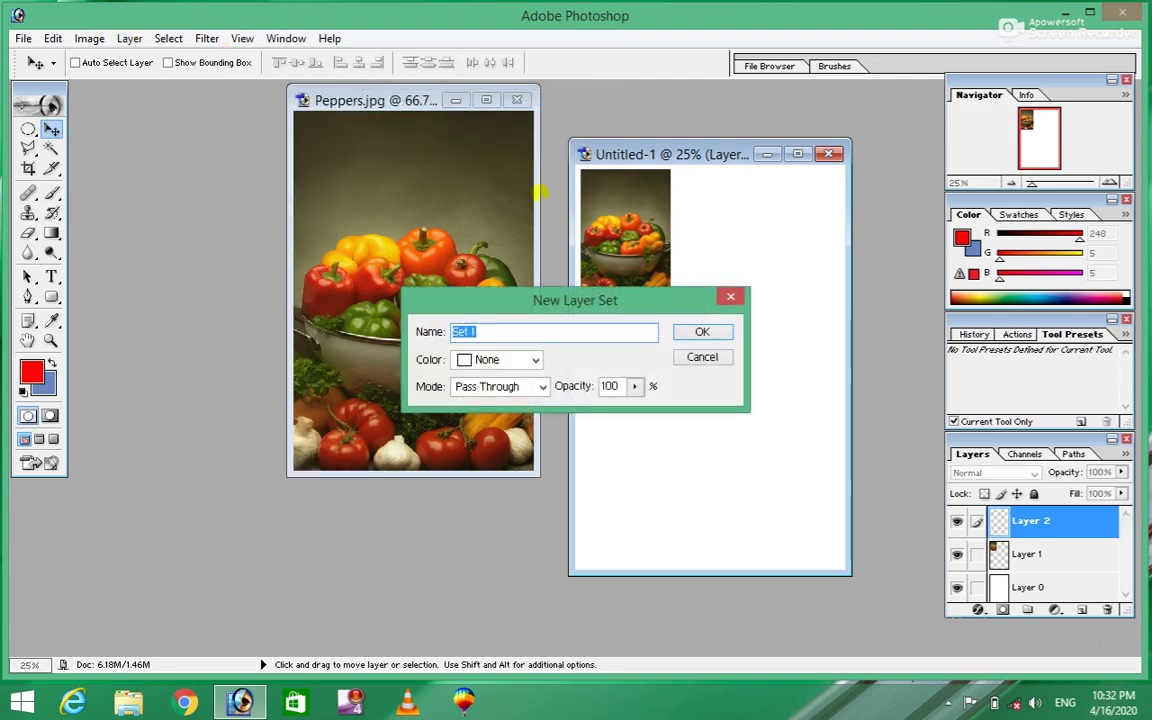
{"action": "left_click", "coordinate": [688, 334]}
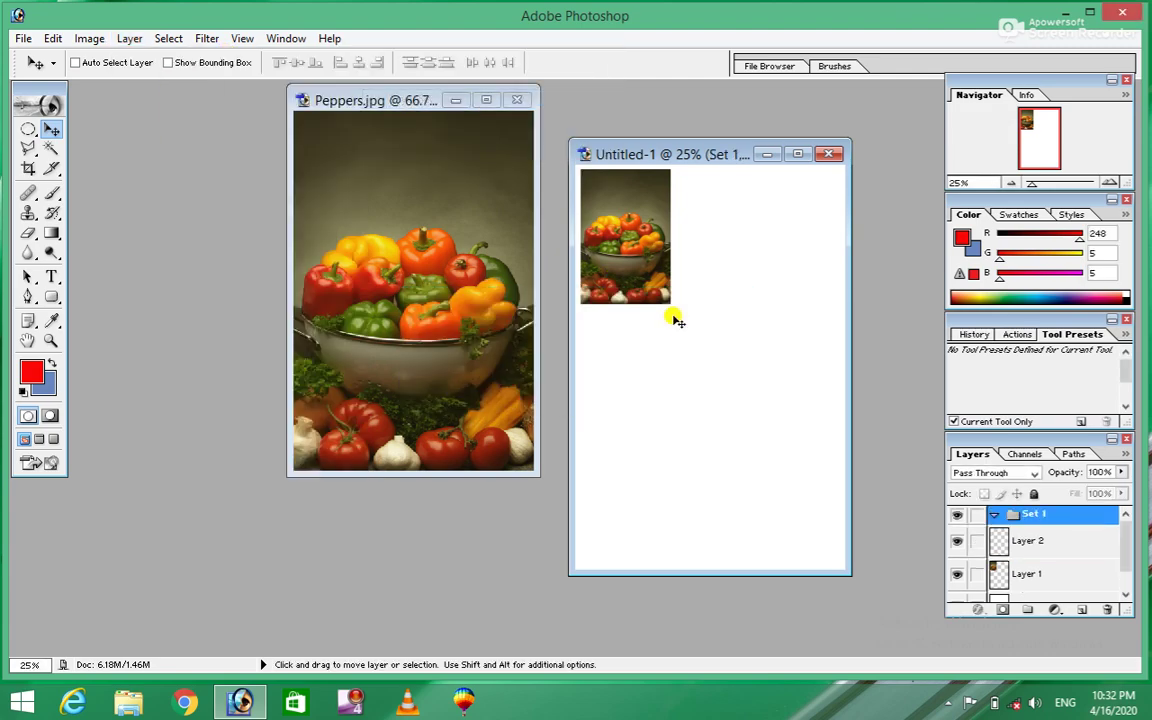
{"action": "right_click", "coordinate": [628, 223]}
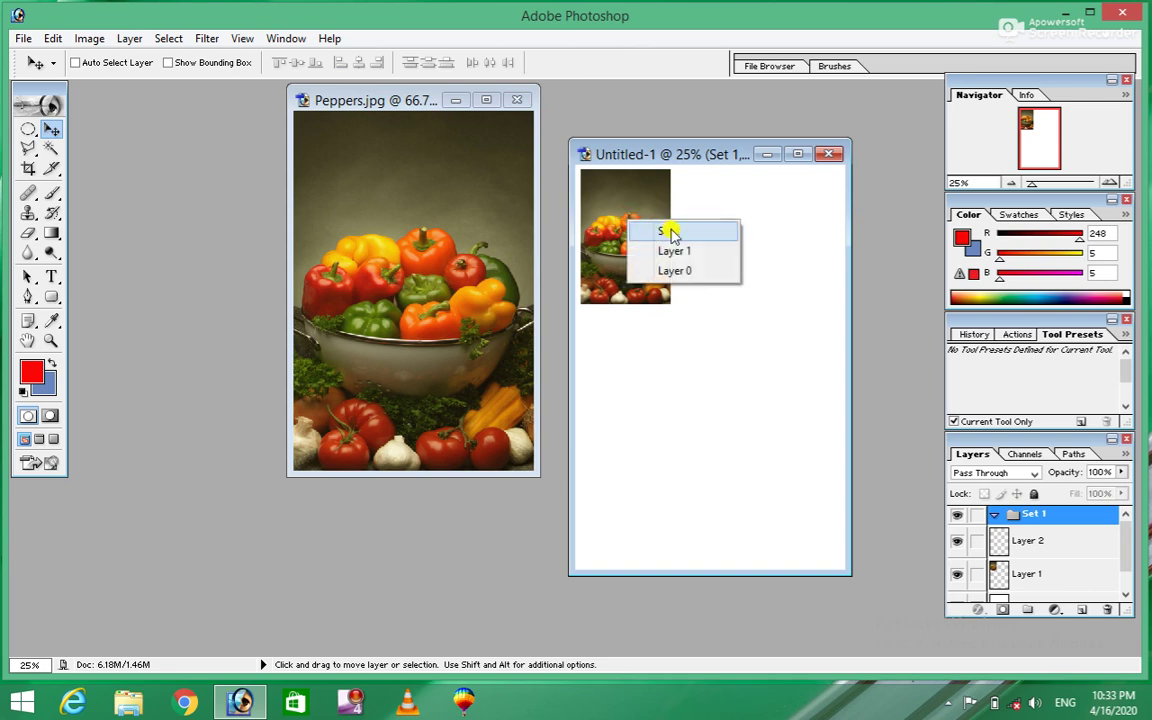
Step: Delete Layer 0, then start deleting Set 1 but cancel
{"action": "left_click", "coordinate": [712, 274]}
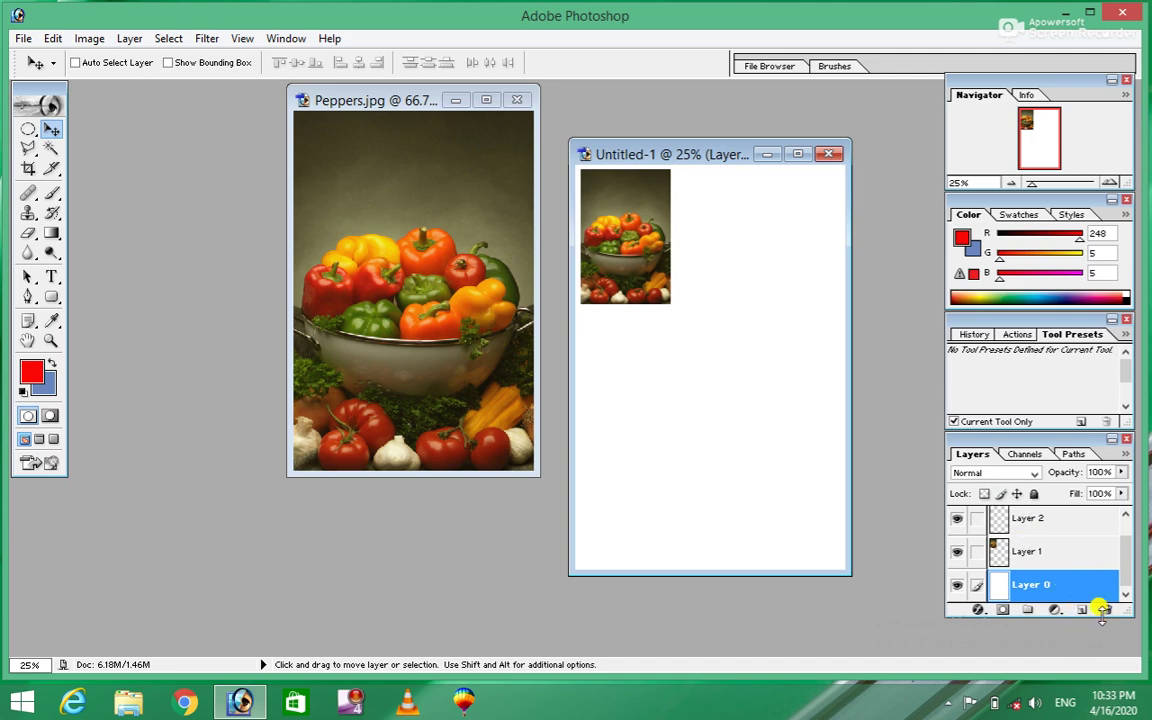
{"action": "left_click", "coordinate": [1105, 610]}
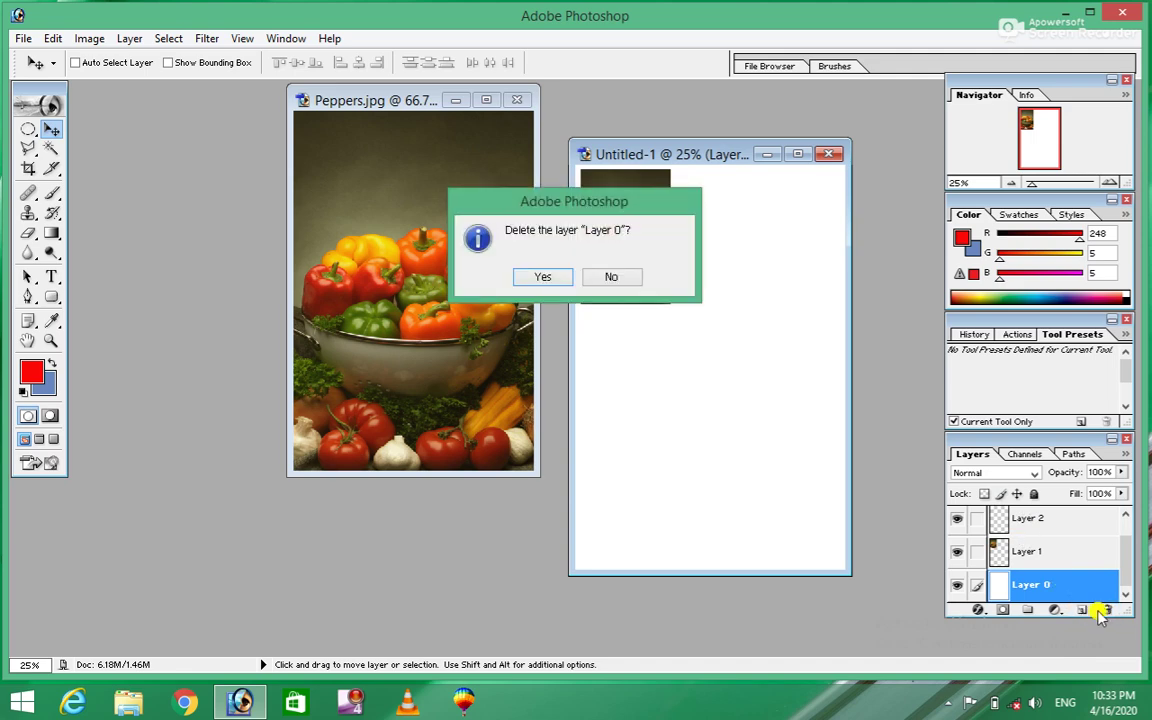
{"action": "left_click", "coordinate": [543, 276]}
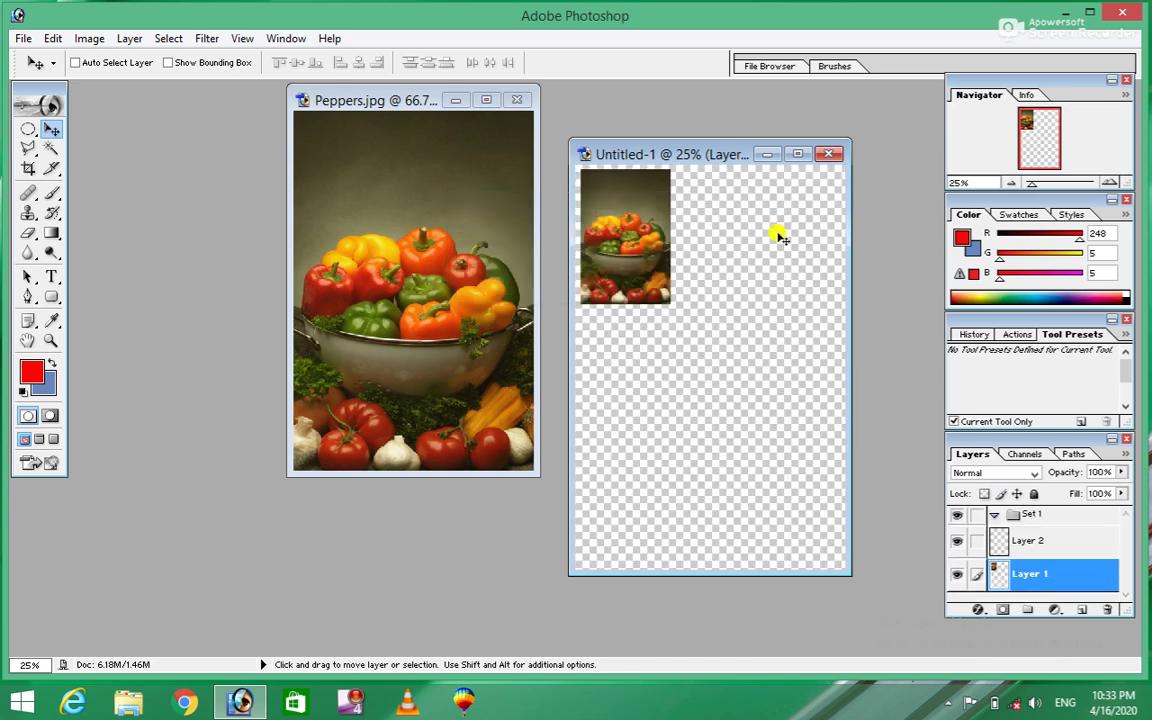
{"action": "right_click", "coordinate": [637, 212]}
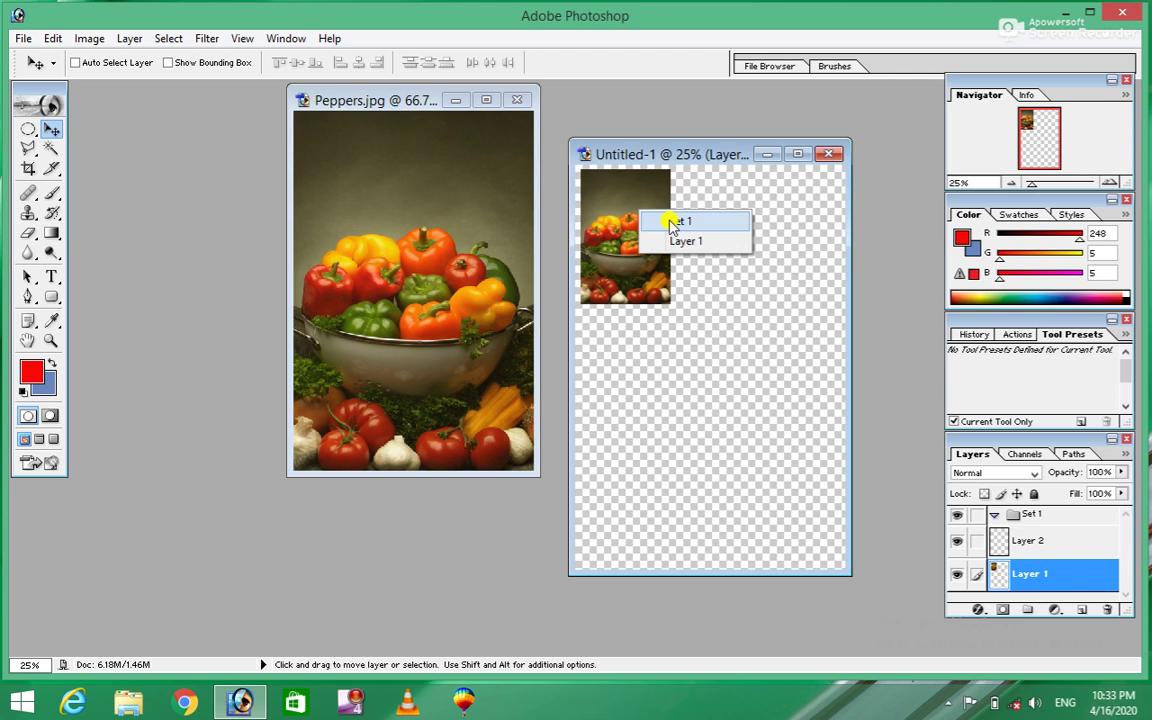
{"action": "left_click", "coordinate": [672, 222]}
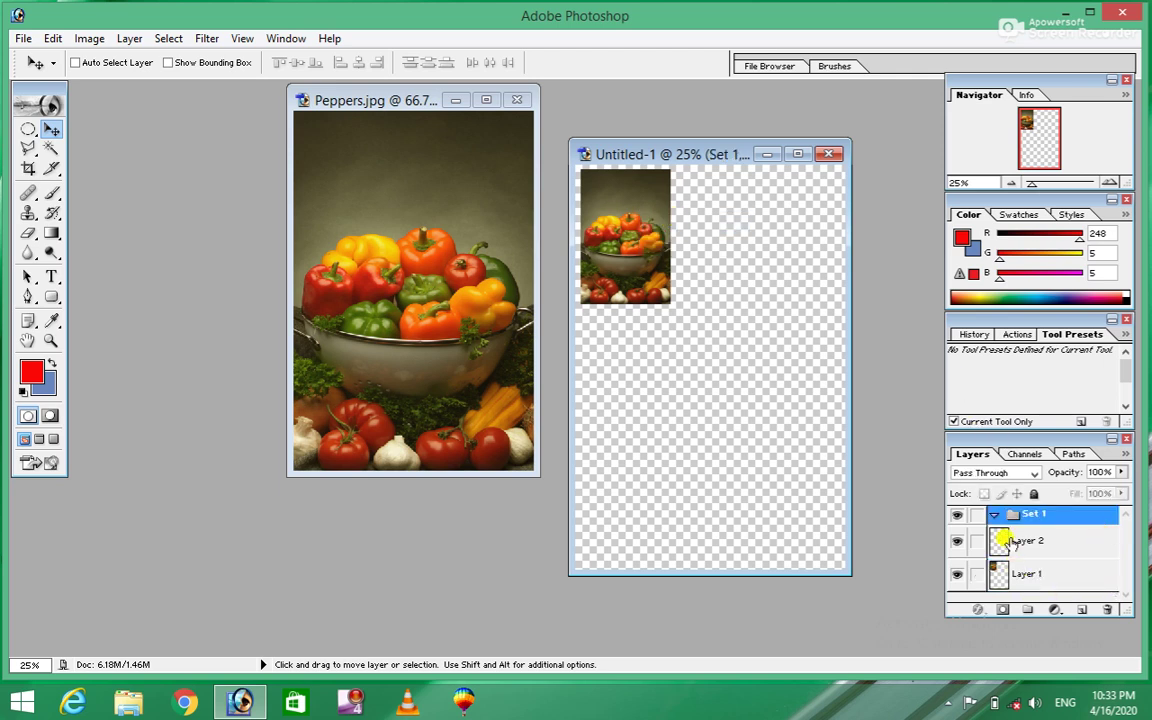
{"action": "left_click", "coordinate": [1106, 611]}
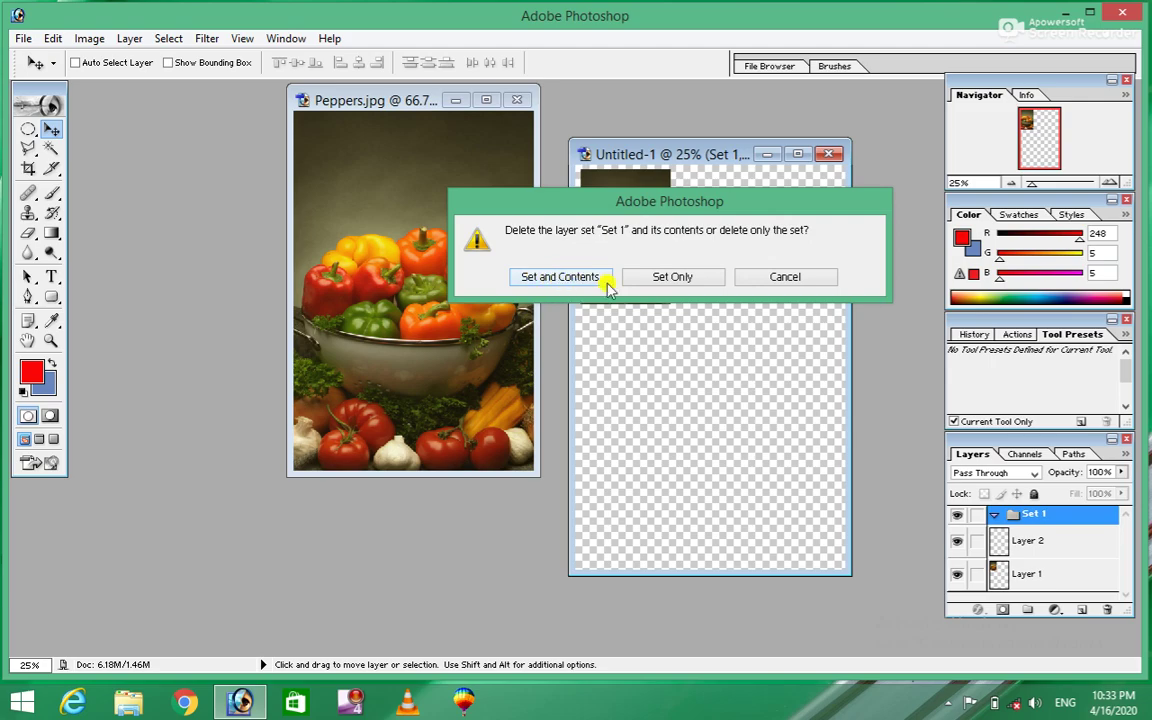
{"action": "left_click", "coordinate": [772, 280]}
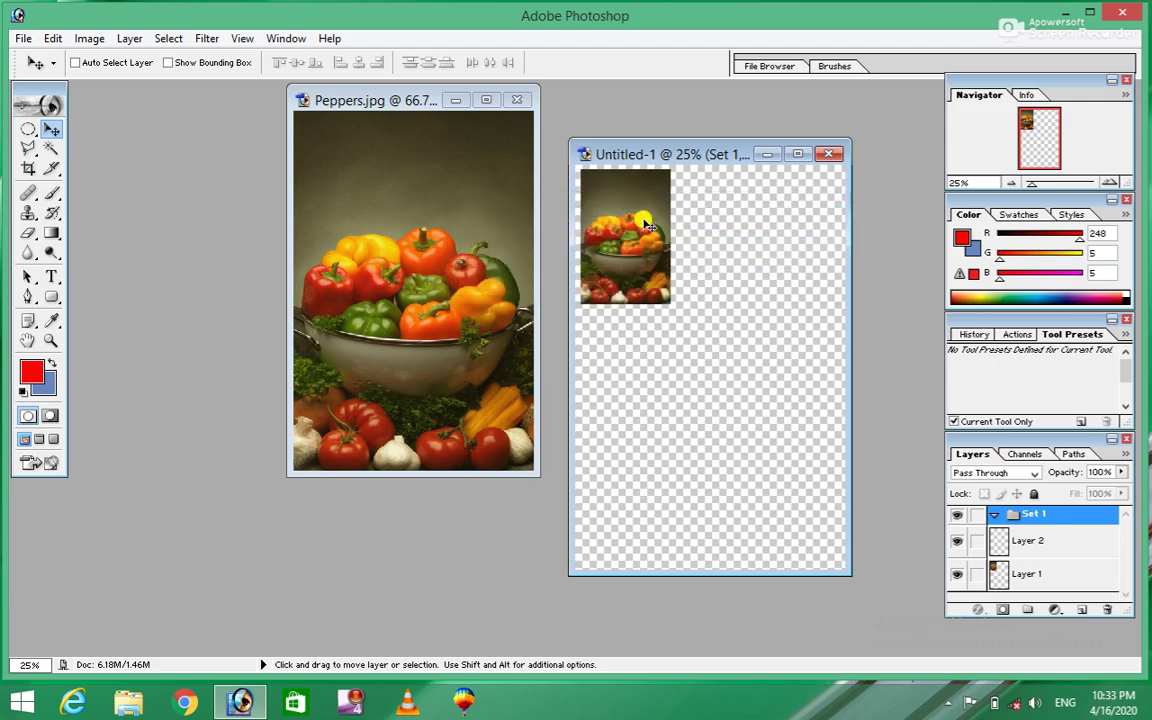
Step: Delete the peppers Layer 1 and close Untitled-1 without saving
{"action": "right_click", "coordinate": [670, 224]}
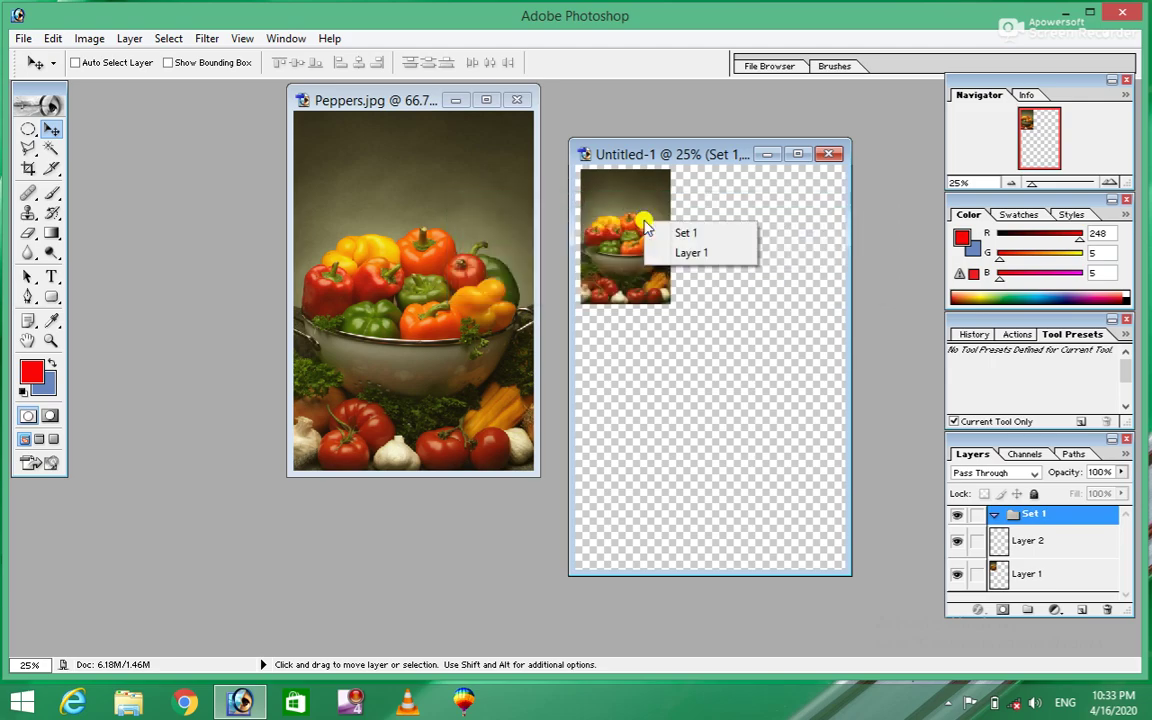
{"action": "left_click", "coordinate": [690, 253]}
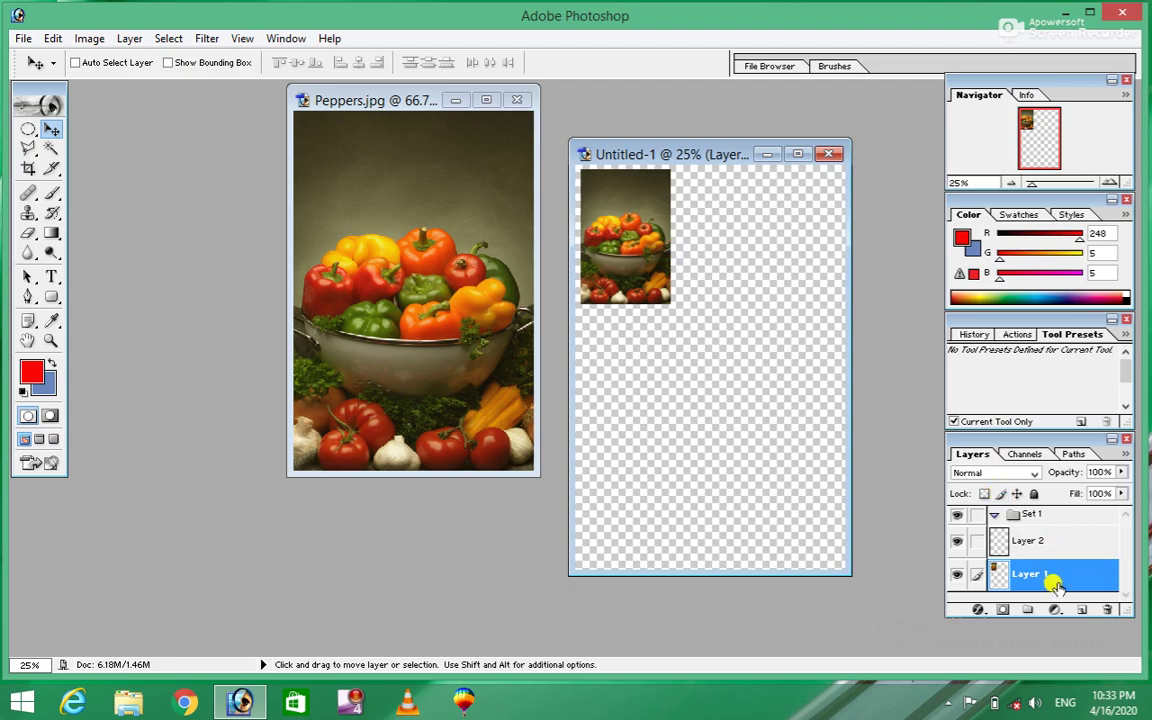
{"action": "left_click", "coordinate": [1105, 610]}
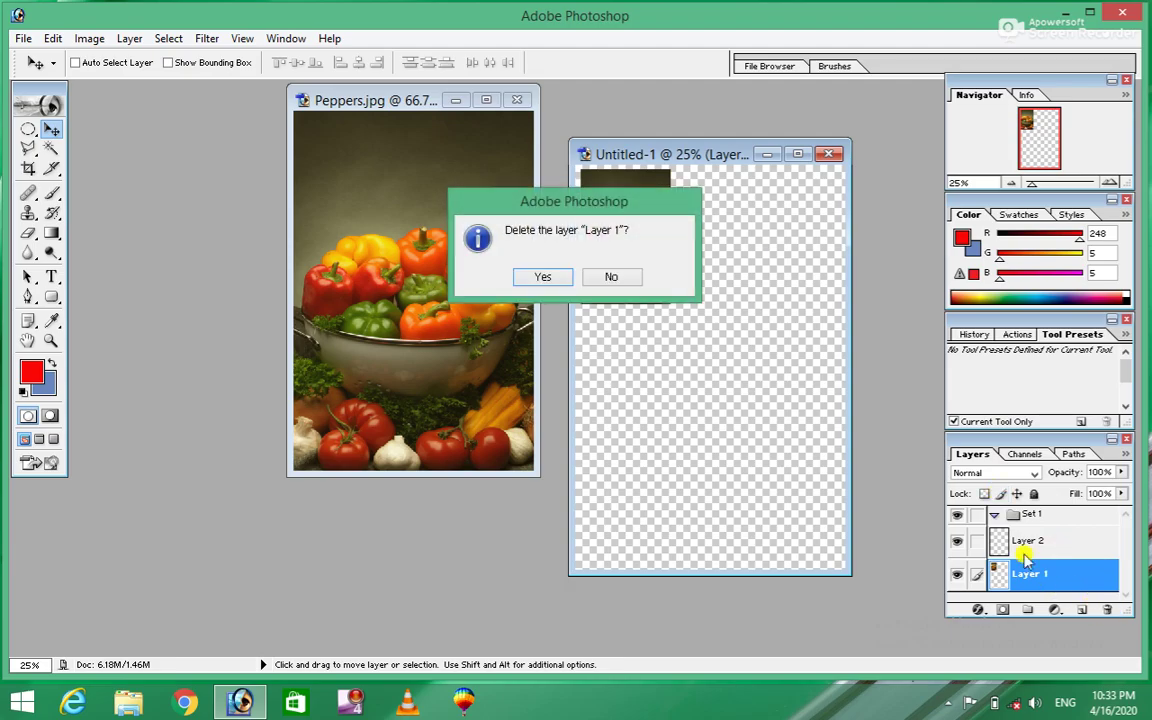
{"action": "left_click", "coordinate": [543, 277]}
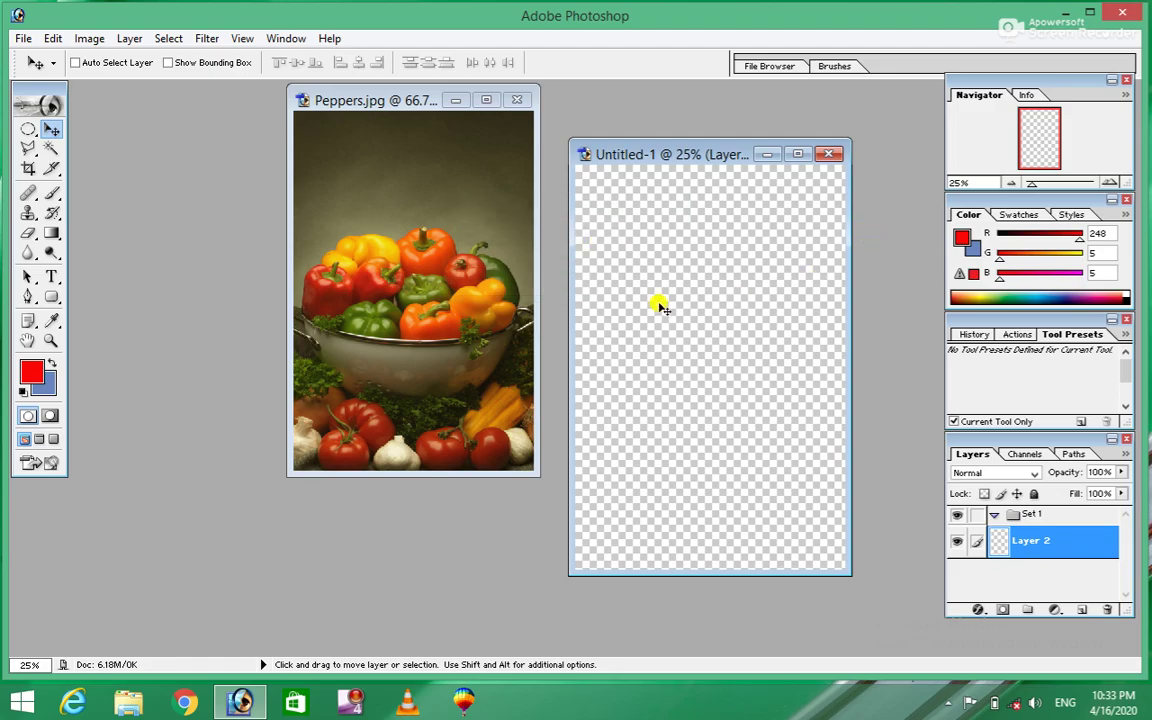
{"action": "left_click", "coordinate": [828, 154]}
{"action": "left_click", "coordinate": [608, 280]}
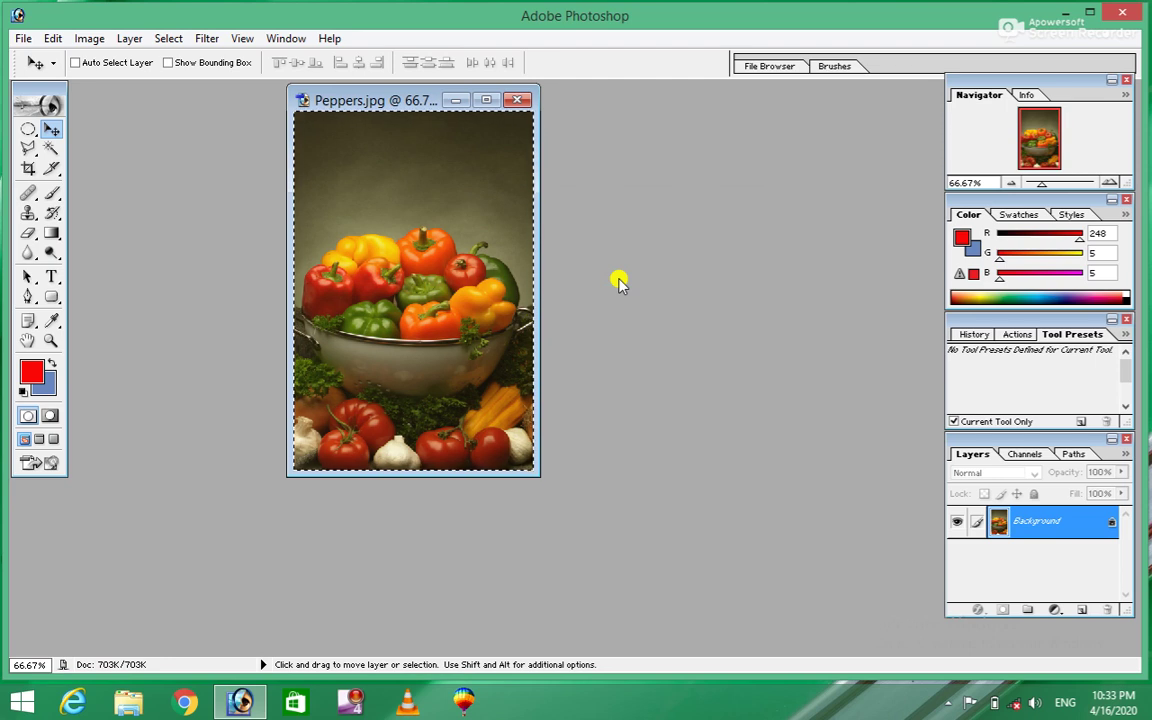
Step: Create a new white 4 x 6 inch document from the preset list
{"action": "key", "text": "ctrl+n"}
{"action": "left_click", "coordinate": [452, 268]}
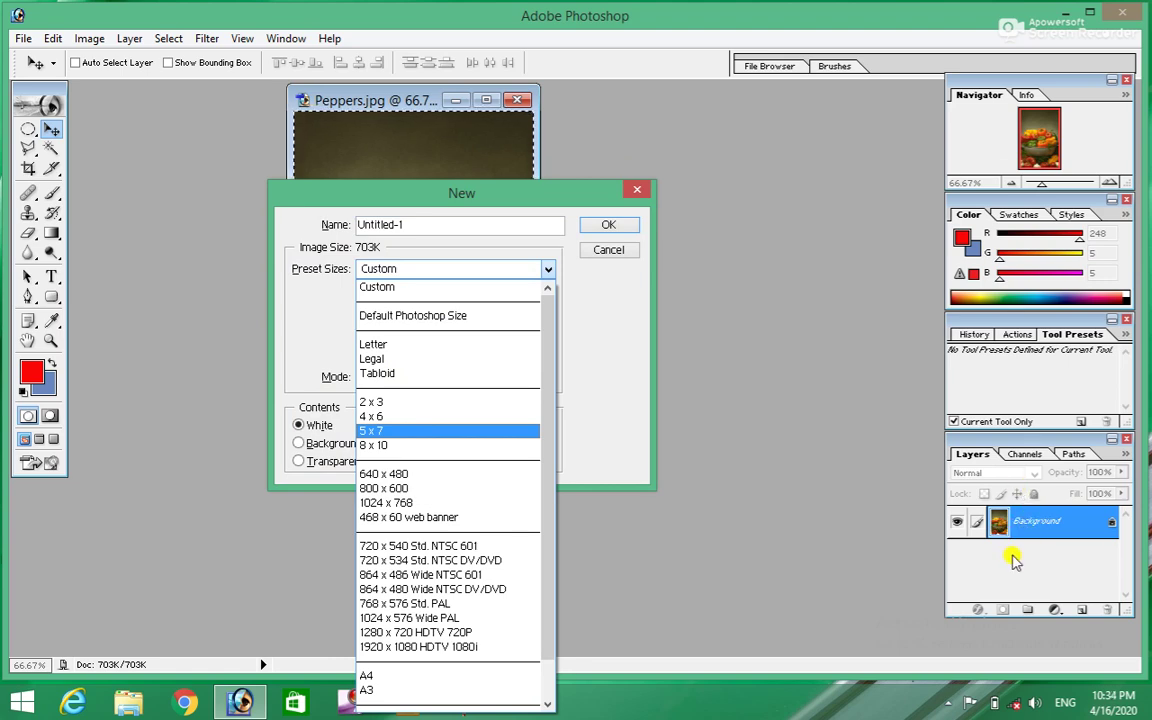
{"action": "left_click", "coordinate": [385, 416]}
{"action": "left_click", "coordinate": [605, 225]}
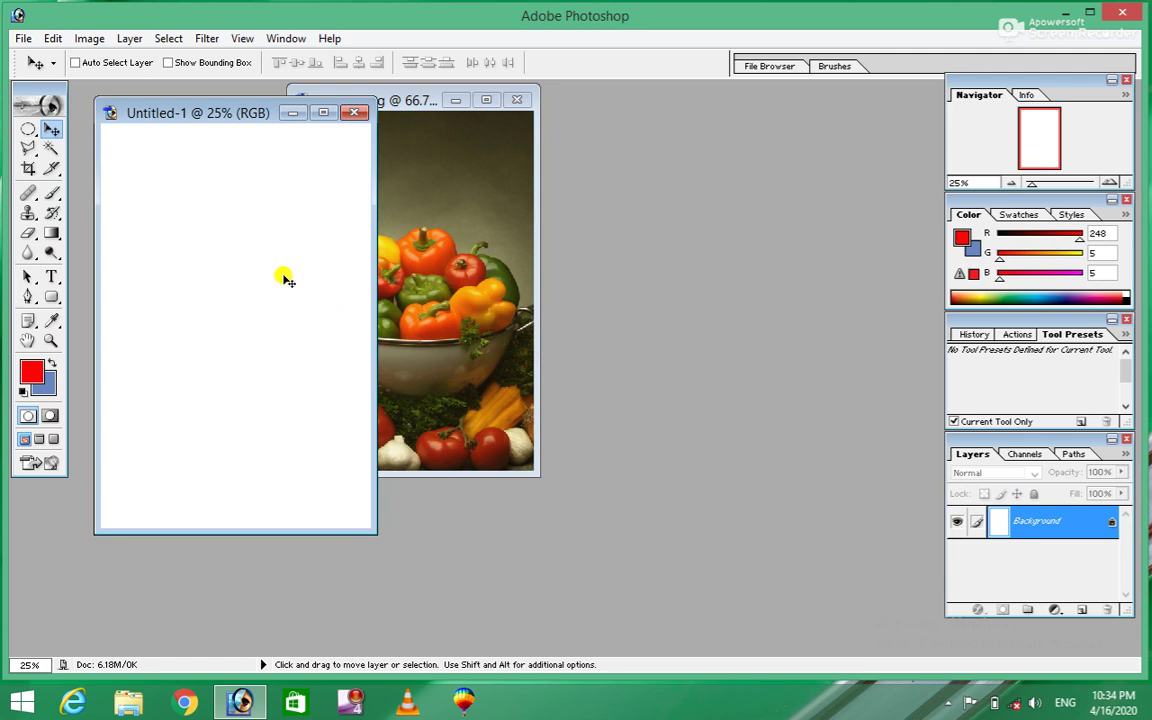
Step: Paste the peppers photo and position it near the page's top-left corner
{"action": "key", "text": "ctrl+v"}
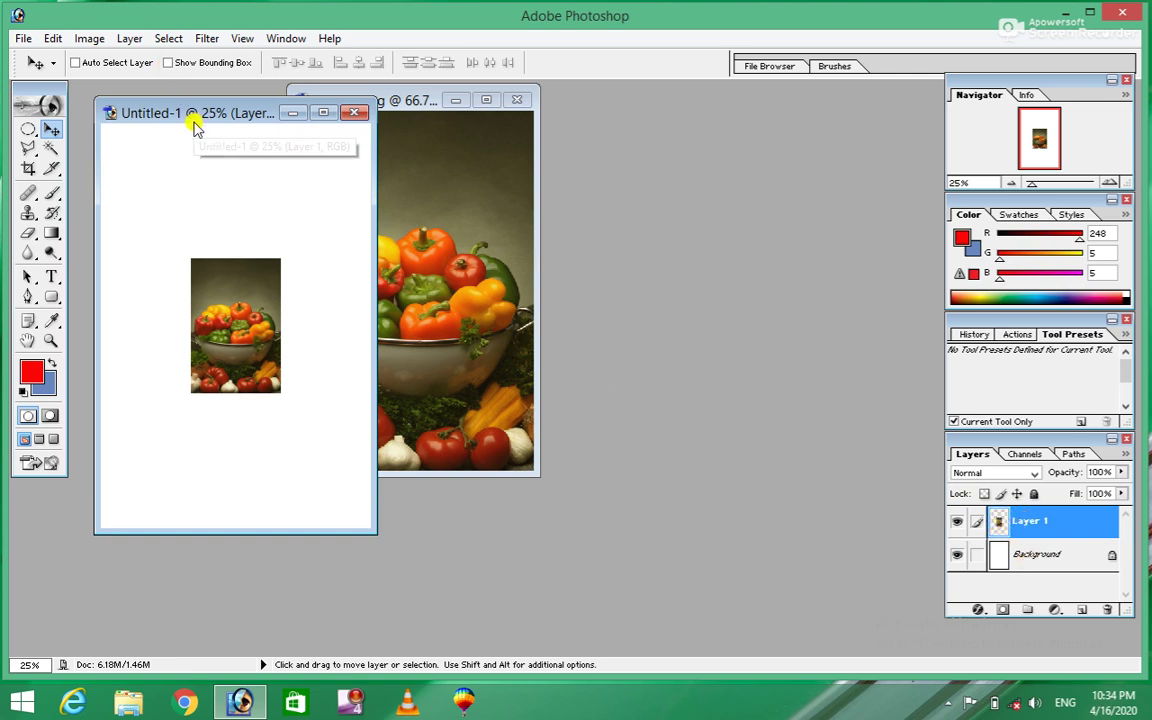
{"action": "mouse_move", "coordinate": [190, 113]}
{"action": "left_mouse_down"}
{"action": "mouse_move", "coordinate": [591, 159]}
{"action": "mouse_move", "coordinate": [681, 104]}
{"action": "left_mouse_up"}
{"action": "mouse_move", "coordinate": [730, 328]}
{"action": "left_mouse_down"}
{"action": "mouse_move", "coordinate": [643, 222]}
{"action": "mouse_move", "coordinate": [649, 204]}
{"action": "left_mouse_up"}
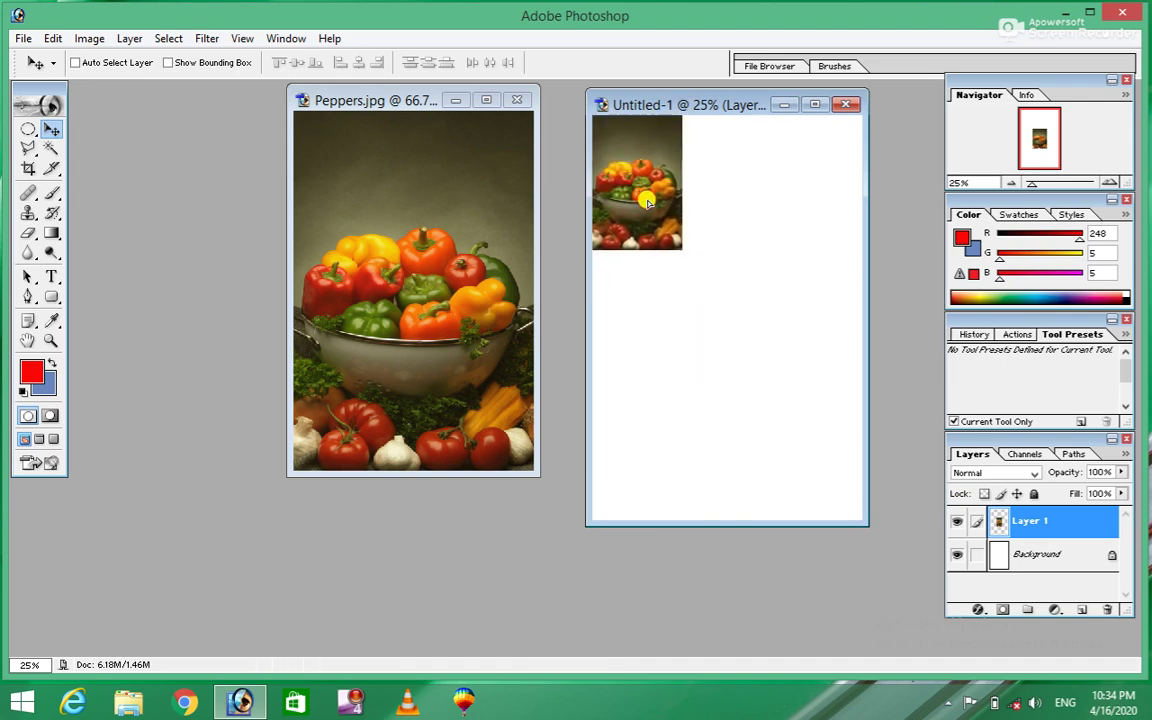
{"action": "left_click_drag", "start_coordinate": [649, 204], "coordinate": [652, 205]}
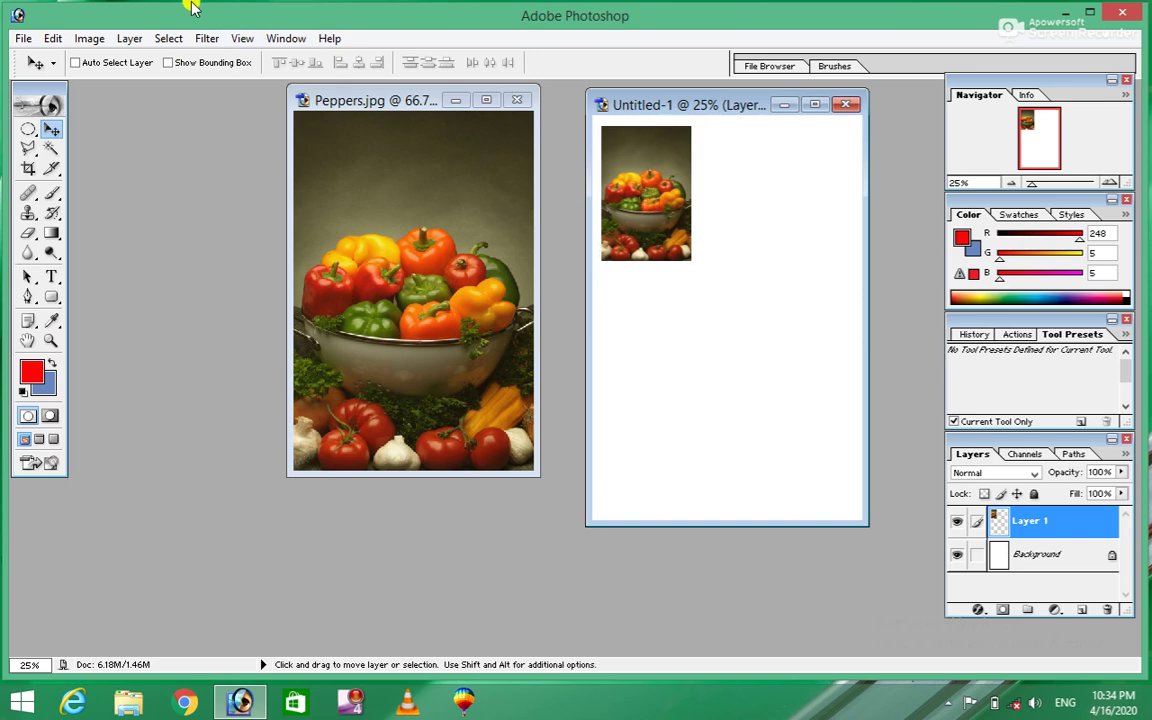
{"action": "left_click", "coordinate": [124, 38]}
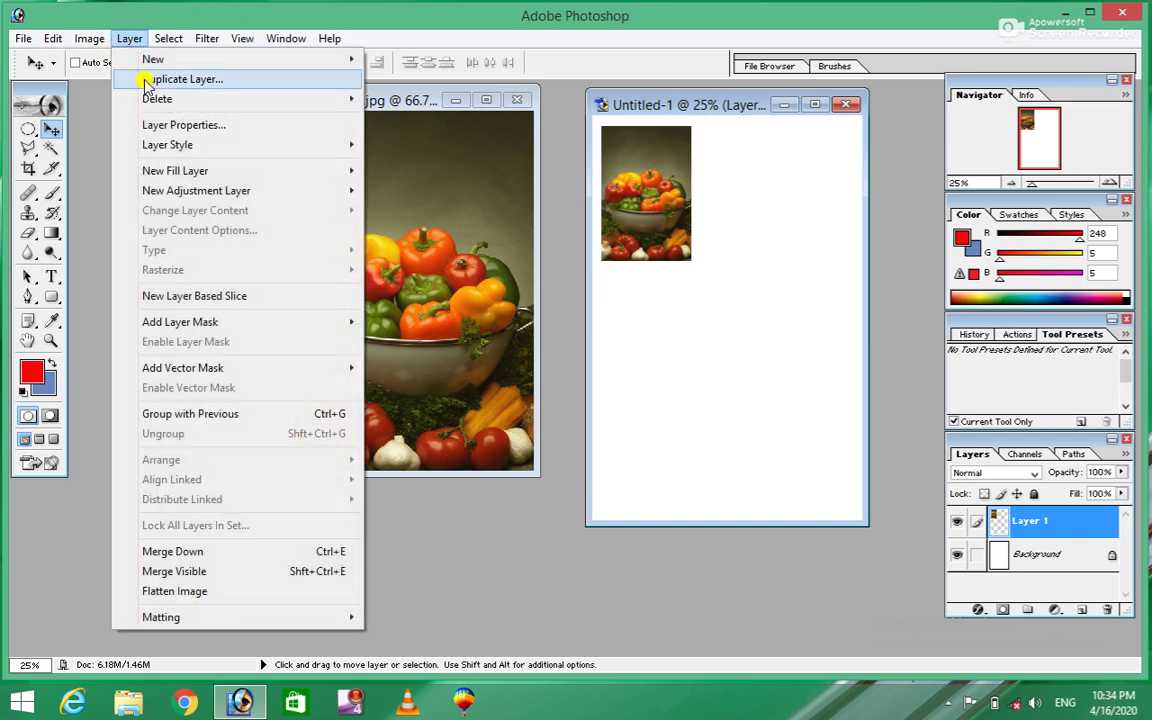
Step: Duplicate the peppers layer as Layer 1 copy, test-move it, then undo the move
{"action": "left_click", "coordinate": [147, 80]}
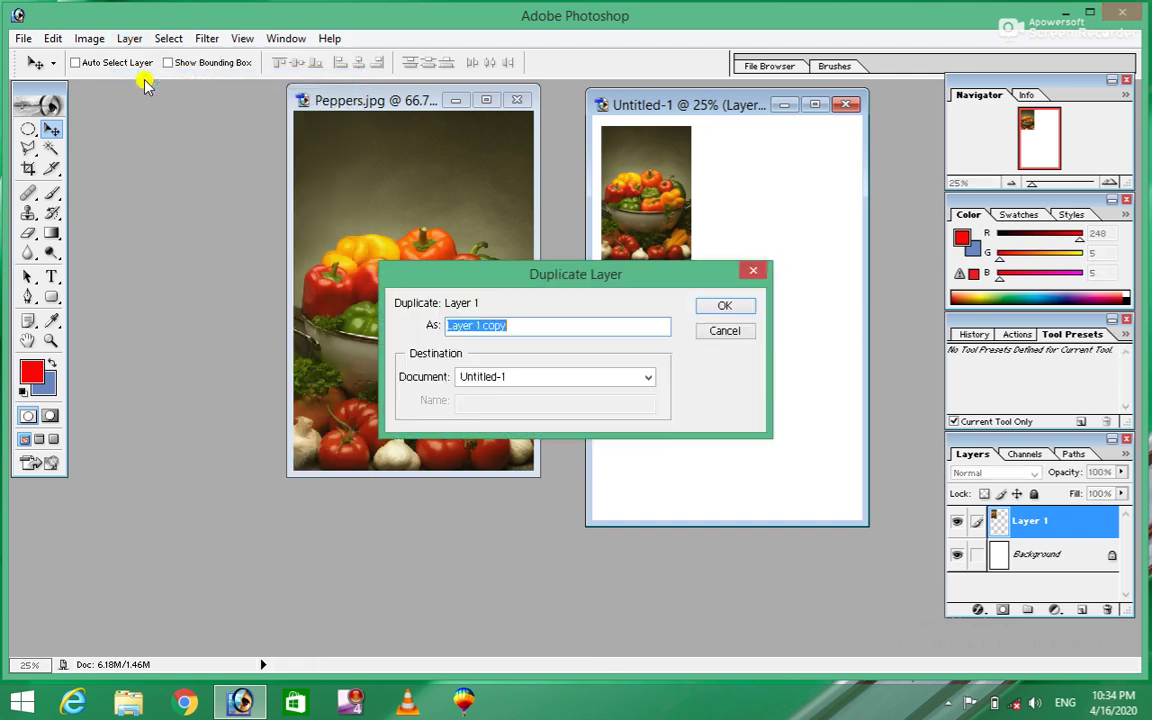
{"action": "left_click", "coordinate": [732, 306]}
{"action": "mouse_move", "coordinate": [730, 110]}
{"action": "left_mouse_down"}
{"action": "mouse_move", "coordinate": [555, 135]}
{"action": "mouse_move", "coordinate": [732, 122]}
{"action": "left_mouse_up"}
{"action": "mouse_move", "coordinate": [640, 190]}
{"action": "left_mouse_down"}
{"action": "mouse_move", "coordinate": [752, 203]}
{"action": "mouse_move", "coordinate": [762, 192]}
{"action": "left_mouse_up"}
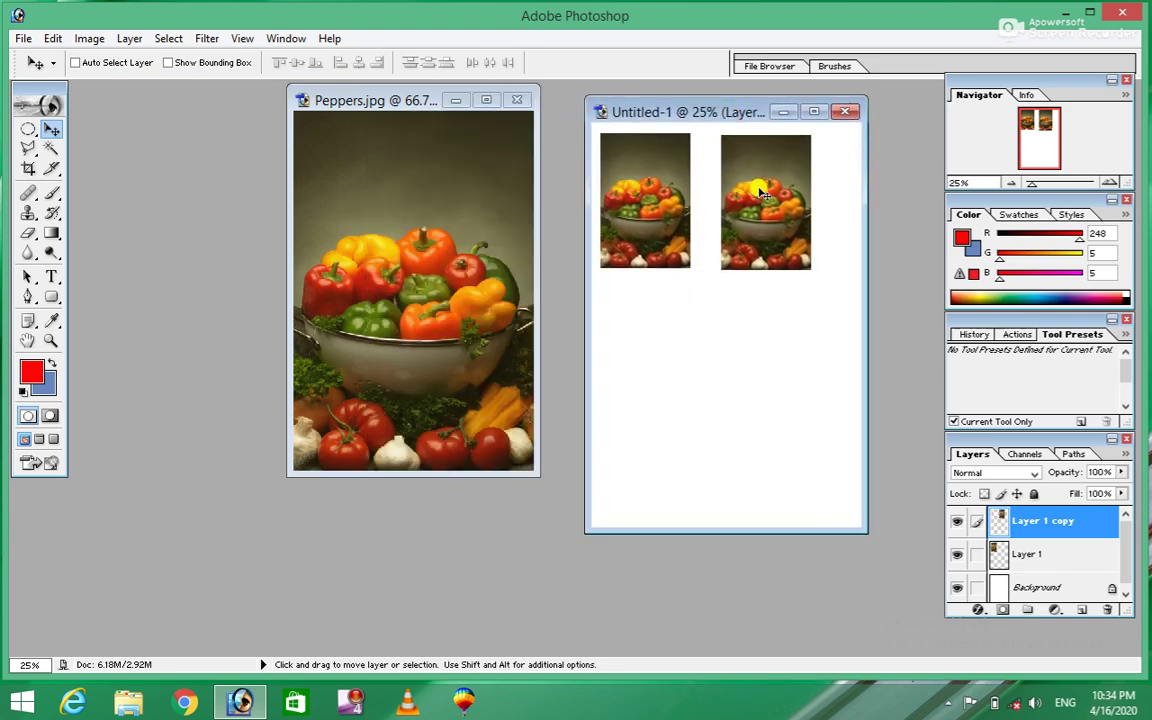
{"action": "key", "text": "ctrl+z"}
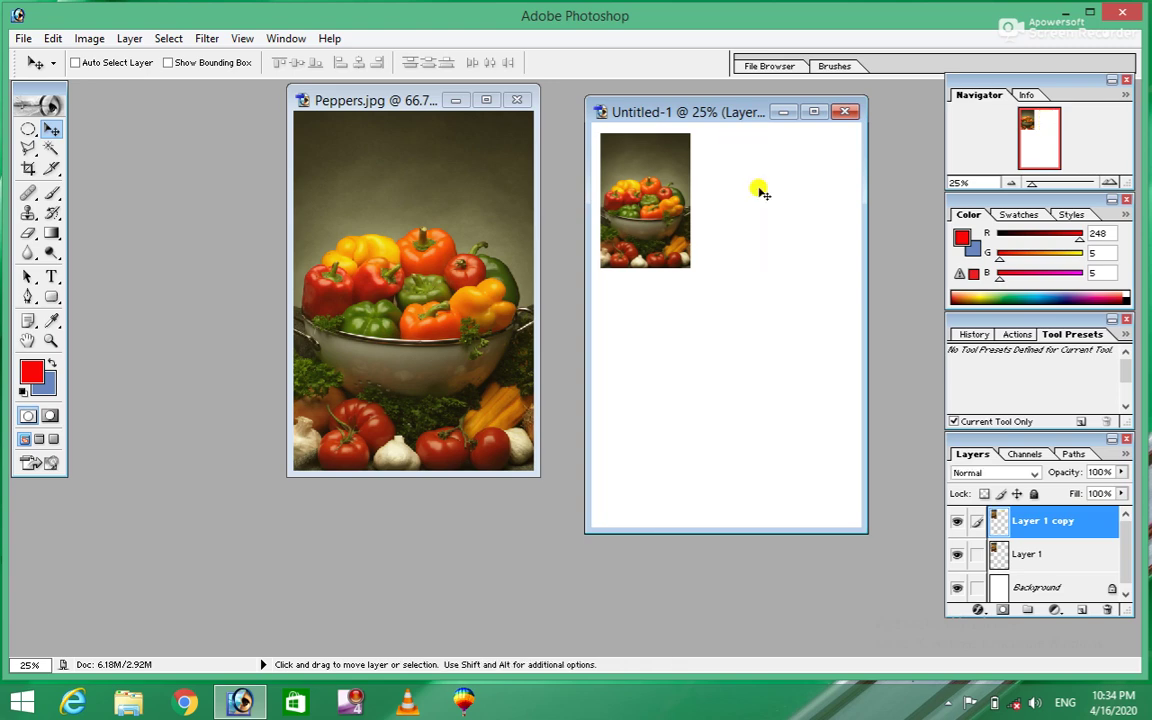
Step: Delete both Layer 1 copy and Layer 1 from Untitled-1
{"action": "left_click", "coordinate": [128, 40]}
{"action": "left_click", "coordinate": [160, 99]}
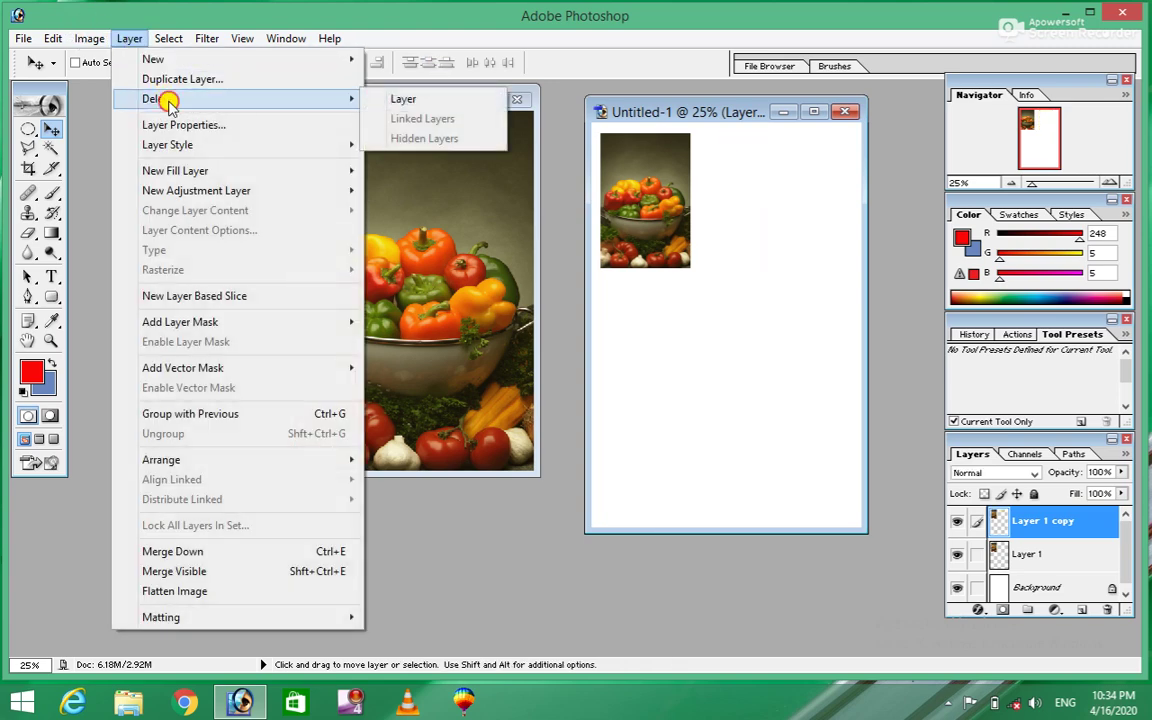
{"action": "left_click", "coordinate": [400, 99]}
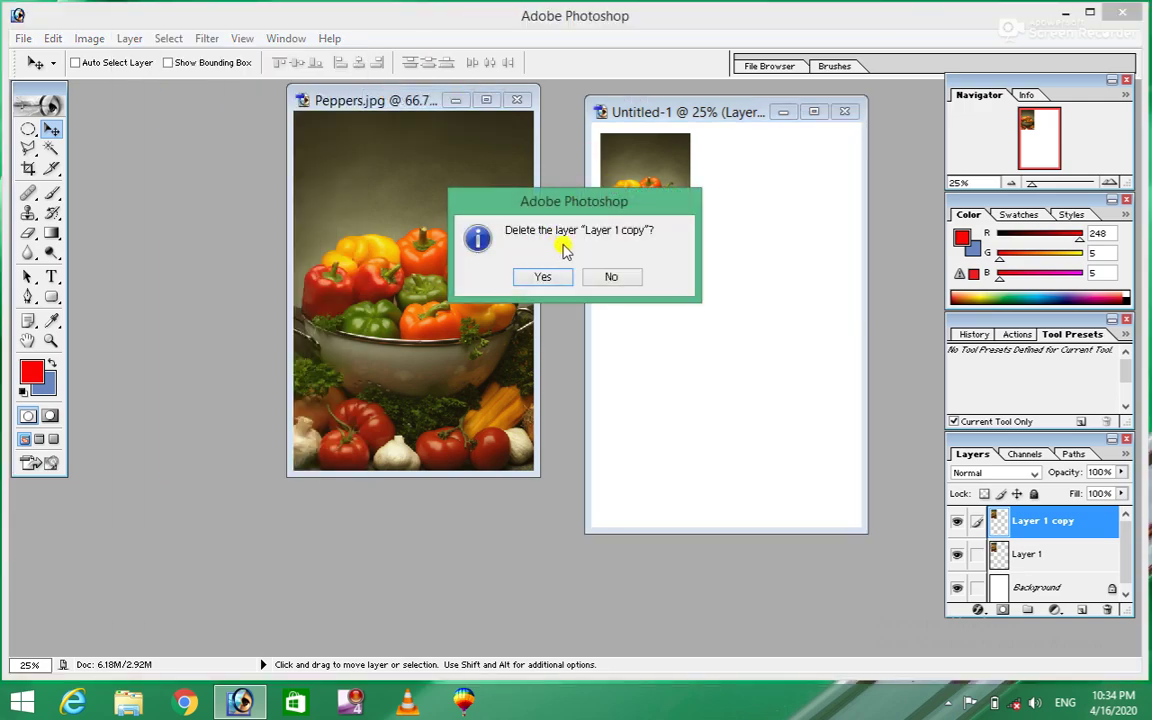
{"action": "left_click", "coordinate": [530, 277]}
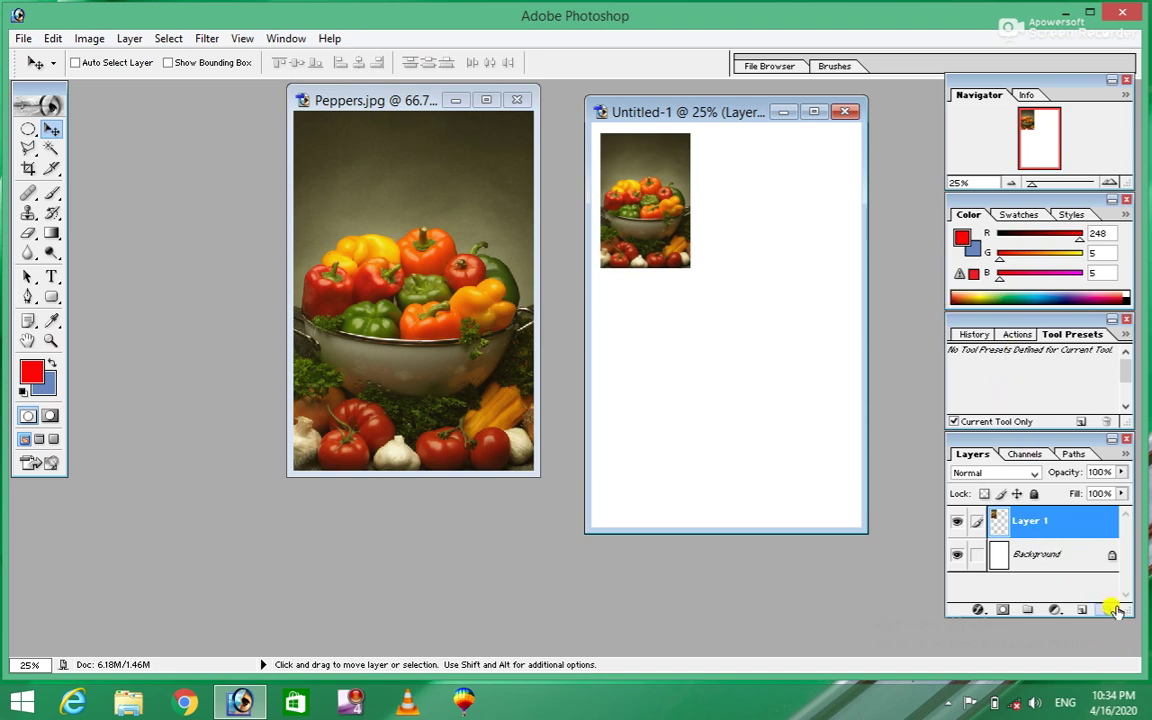
{"action": "left_click", "coordinate": [1107, 610]}
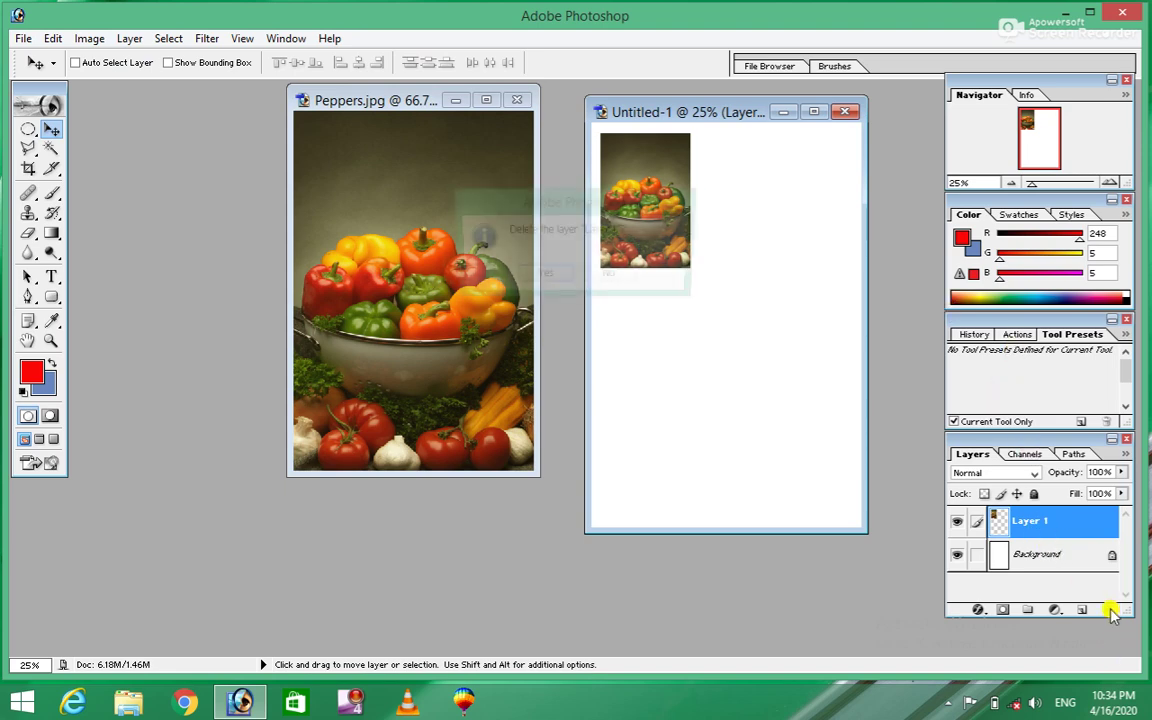
{"action": "left_click", "coordinate": [545, 277]}
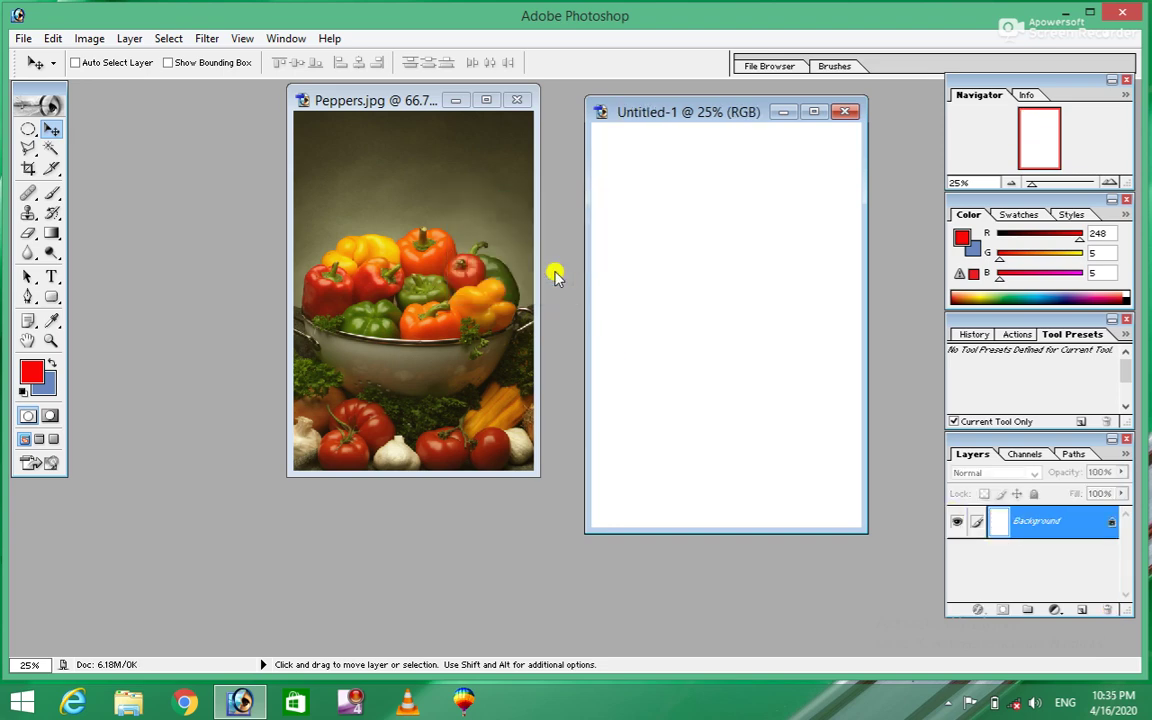
Step: Re-paste the peppers, delete that layer, then drag the photo onto the page as Layer 1
{"action": "key", "text": "ctrl+v"}
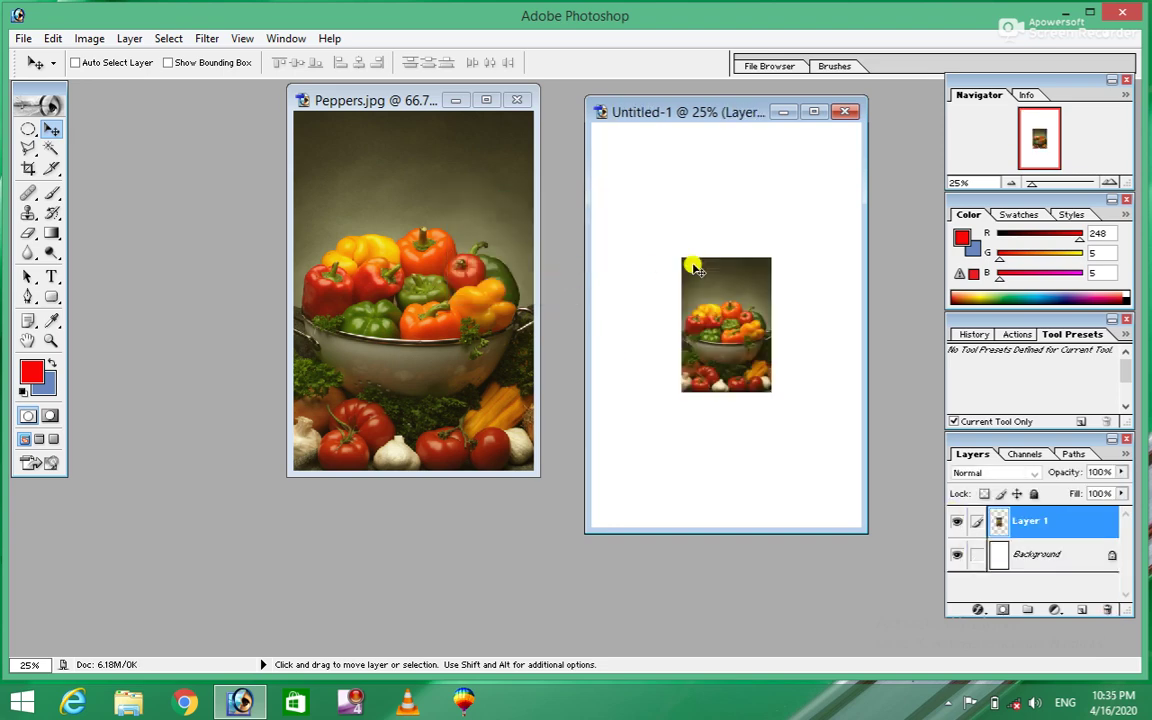
{"action": "left_click", "coordinate": [129, 38]}
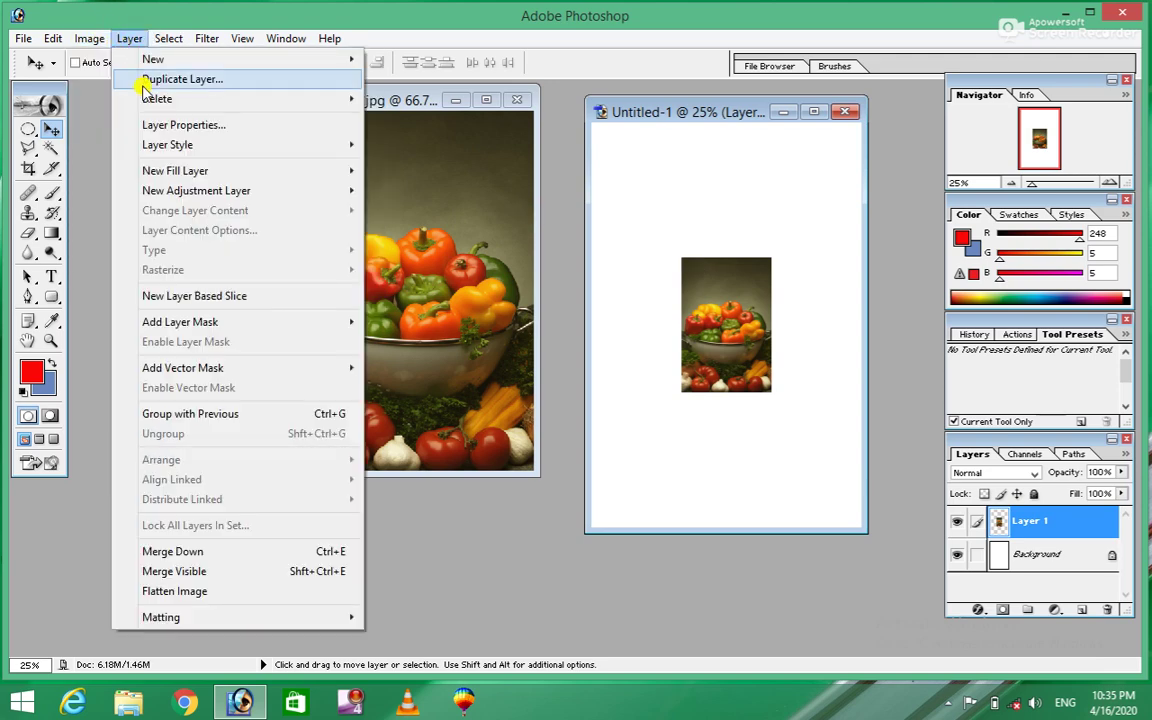
{"action": "left_click", "coordinate": [195, 127]}
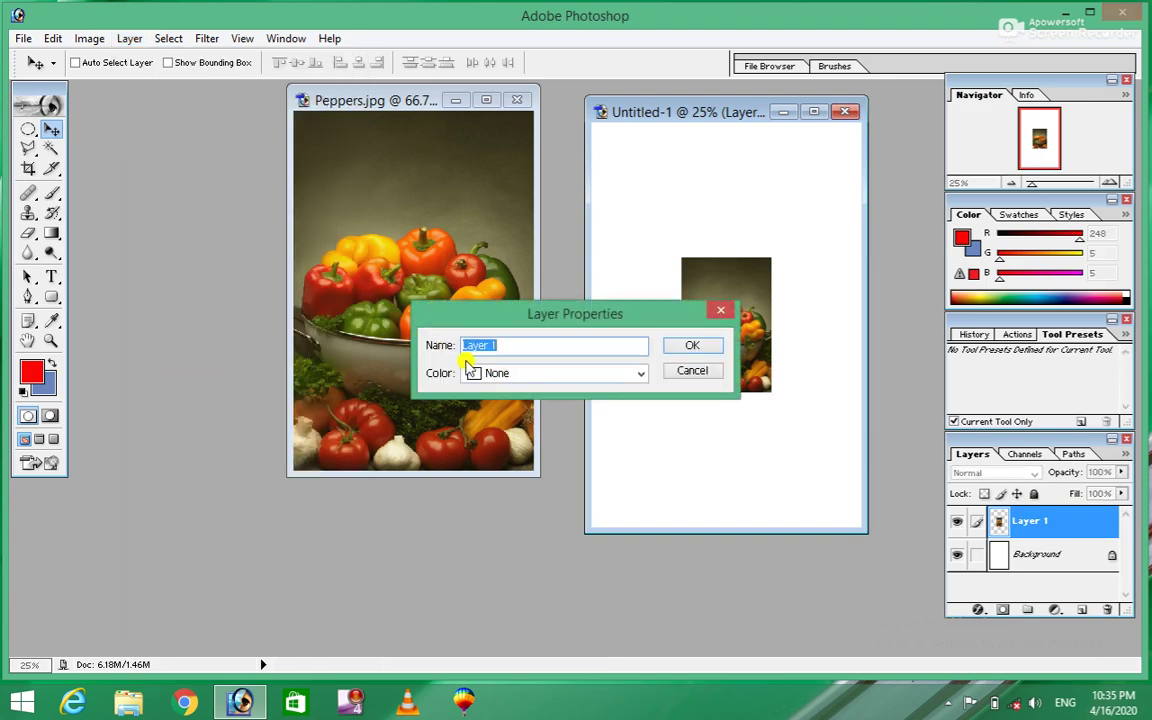
{"action": "left_click", "coordinate": [679, 345]}
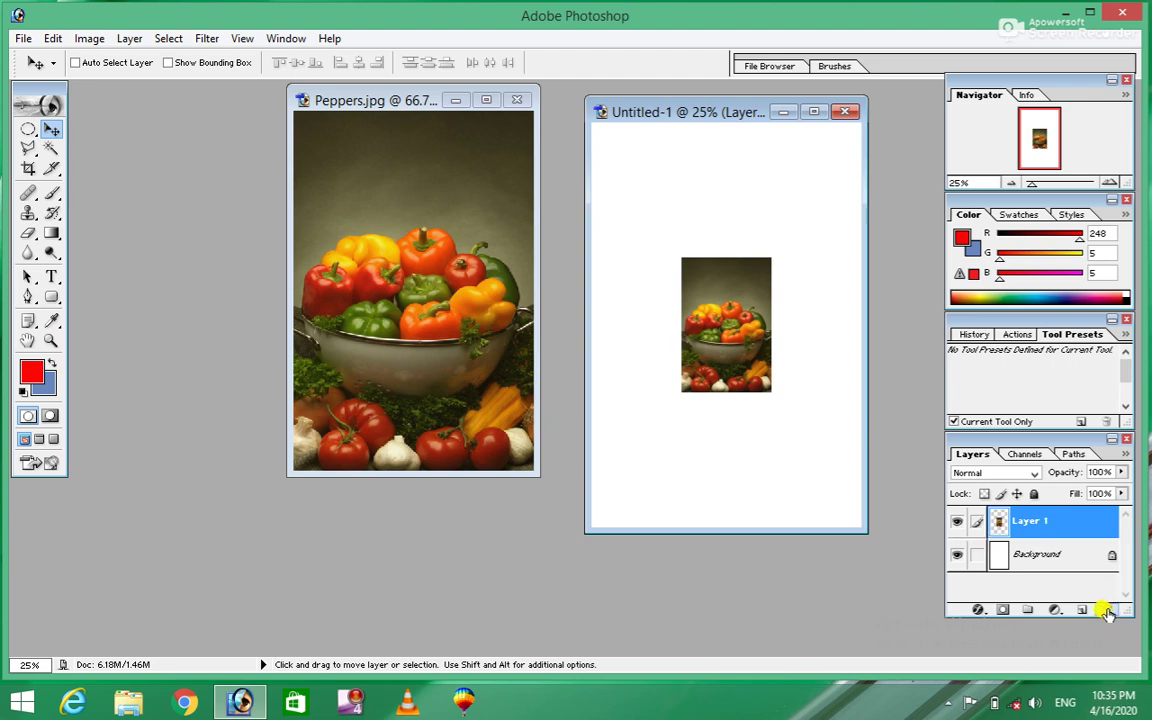
{"action": "left_click", "coordinate": [1107, 610]}
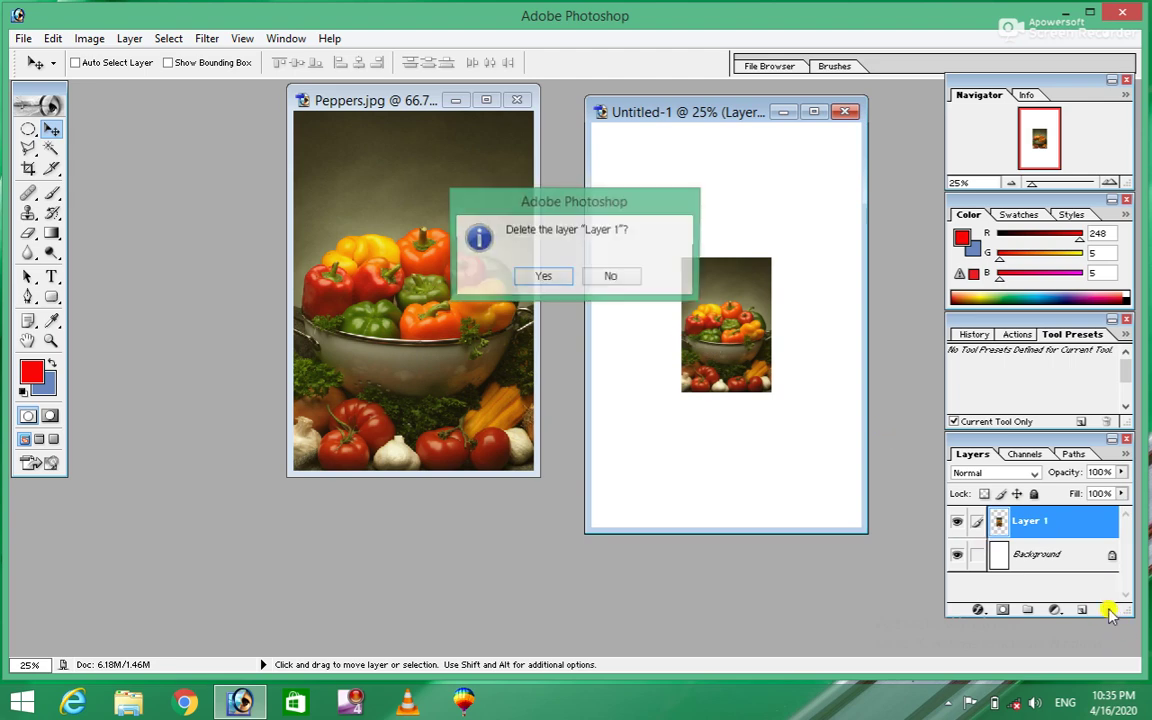
{"action": "left_click", "coordinate": [538, 280]}
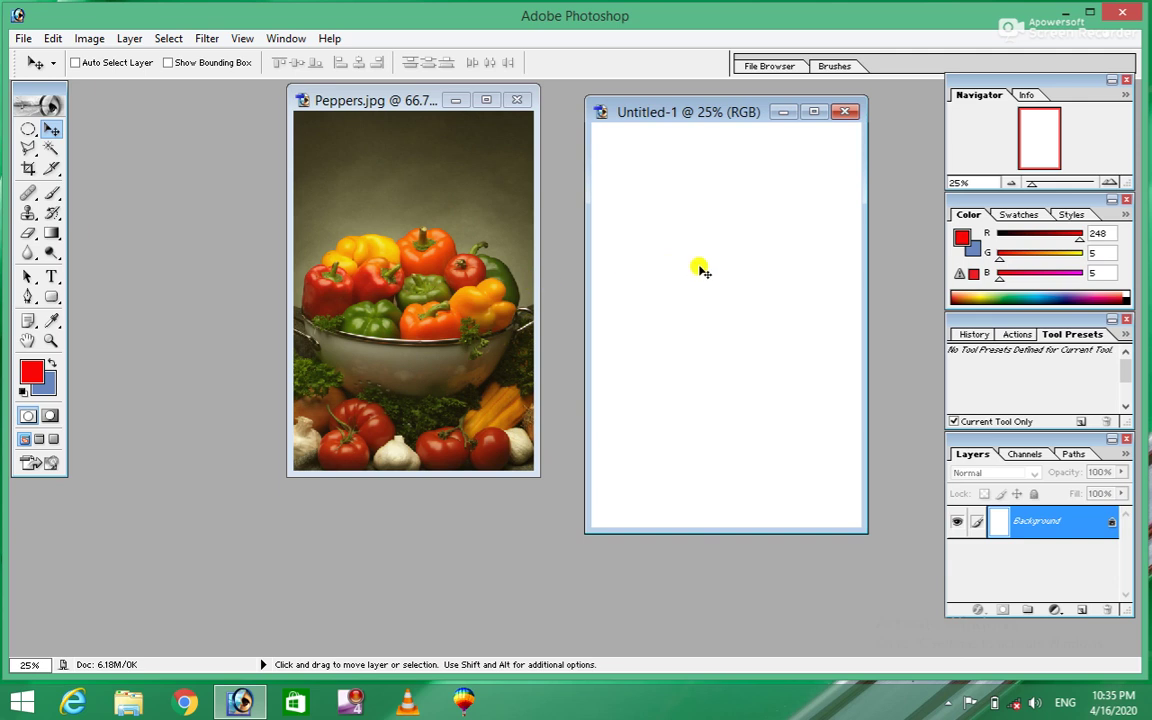
{"action": "left_click_drag", "start_coordinate": [700, 270], "coordinate": [700, 262]}
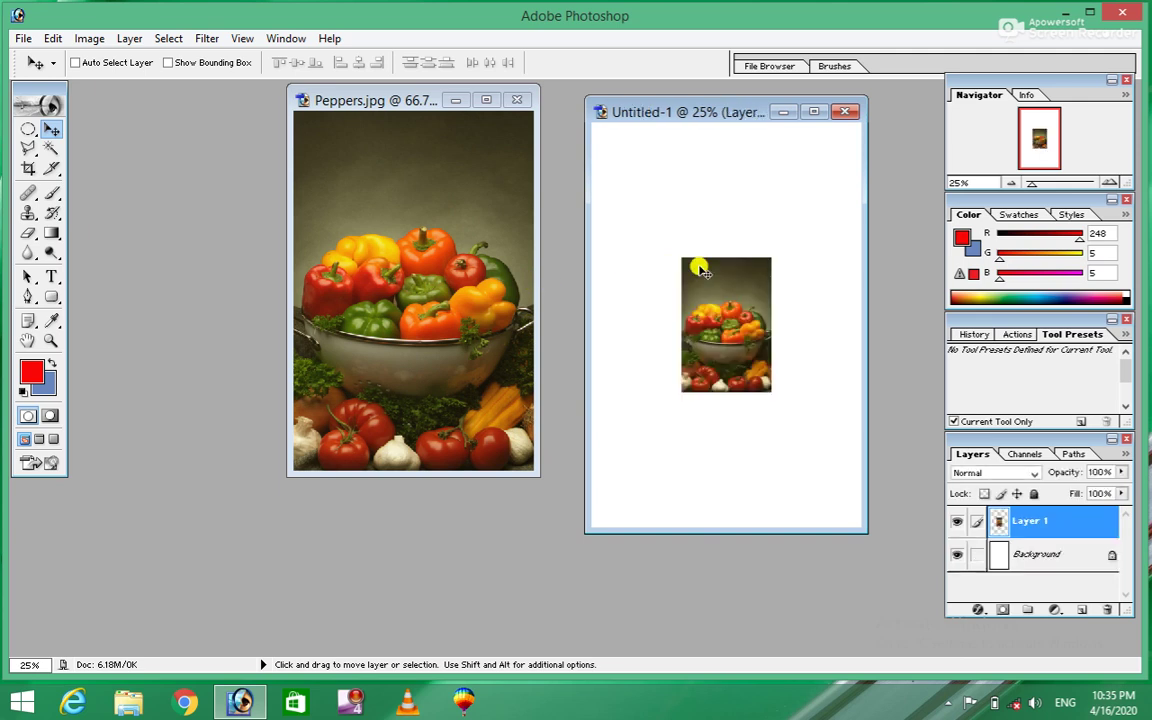
{"action": "left_click", "coordinate": [131, 40]}
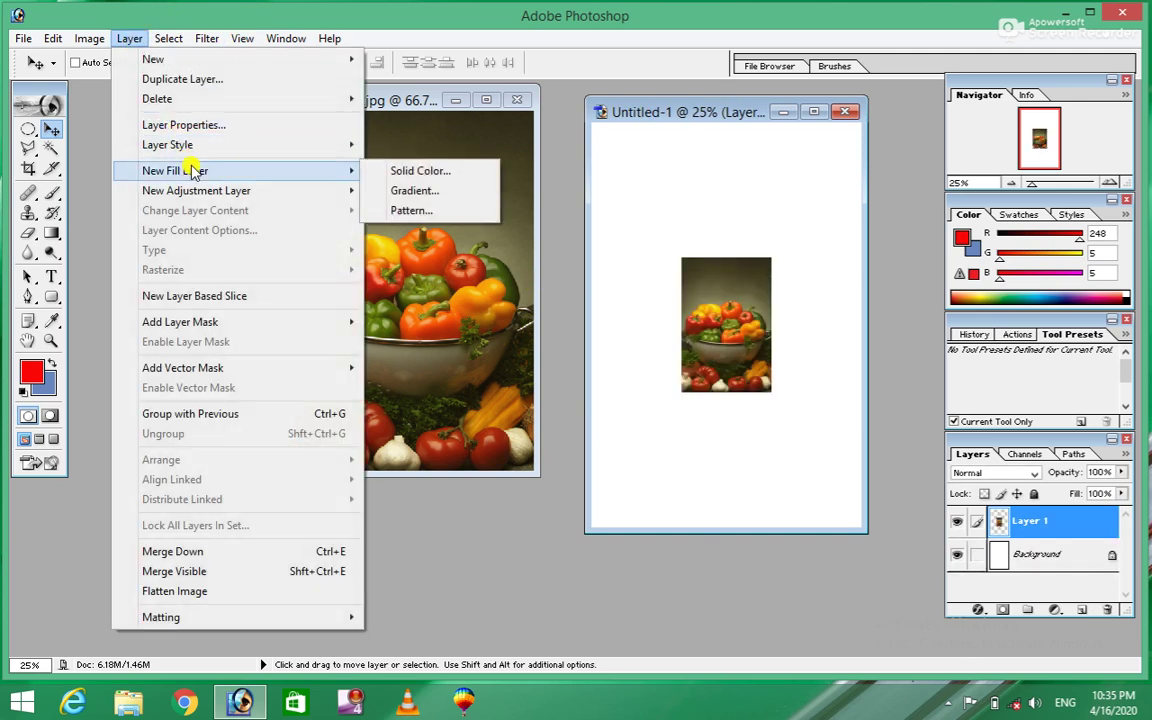
{"action": "mouse_move", "coordinate": [167, 145]}
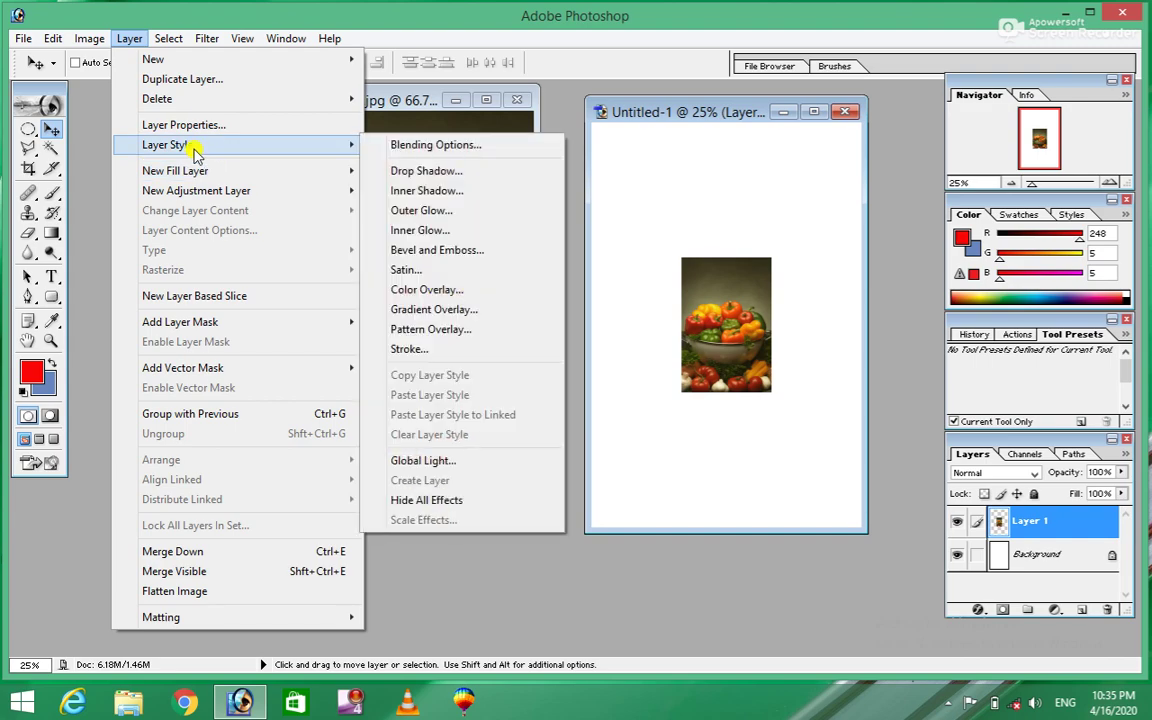
Step: Apply an Outer Glow layer style to the peppers Layer 1 via Blending Options
{"action": "left_click", "coordinate": [446, 145]}
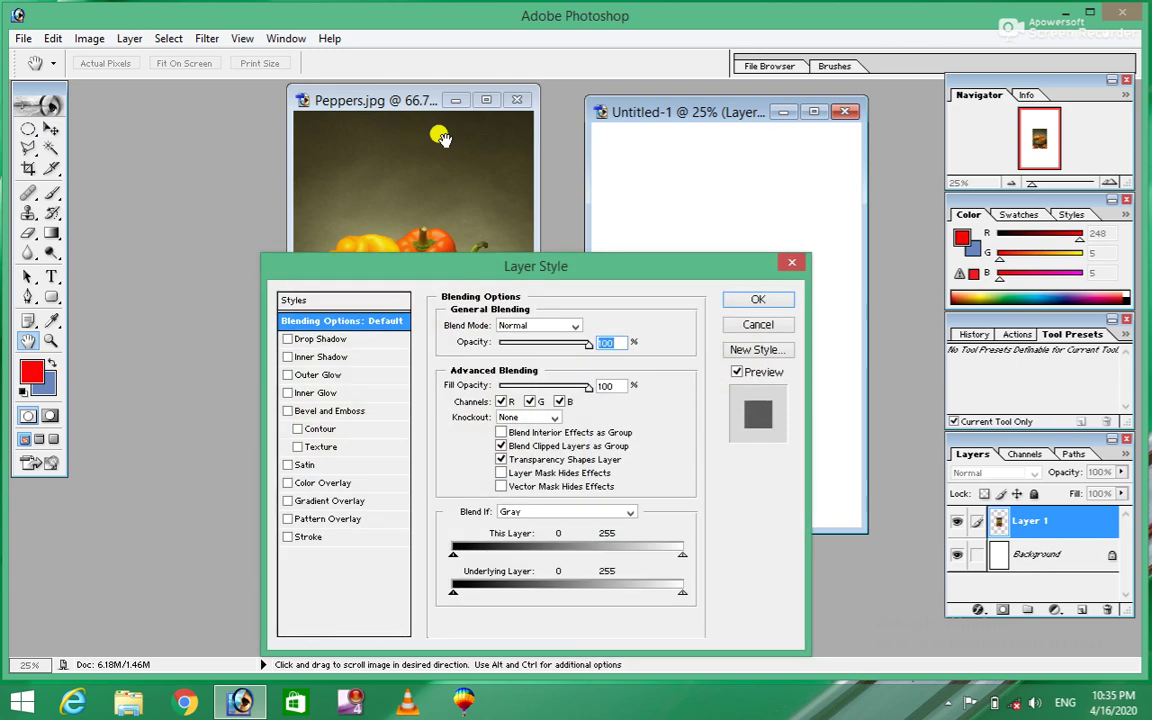
{"action": "left_click_drag", "start_coordinate": [560, 266], "coordinate": [391, 161]}
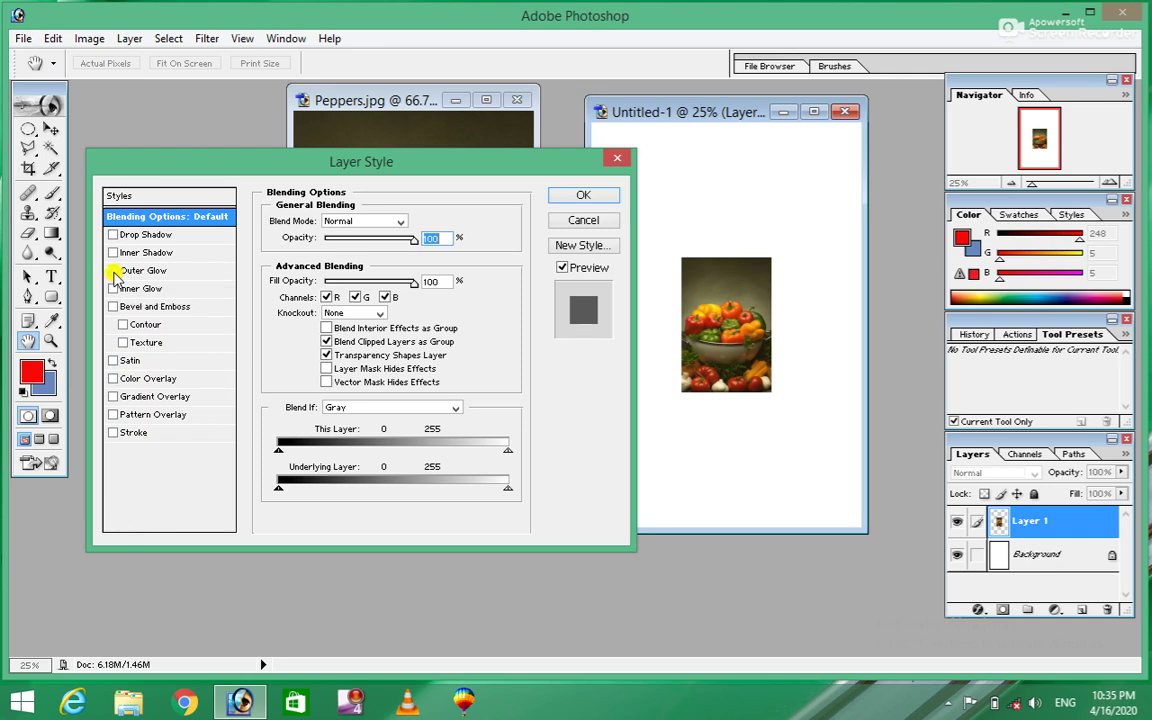
{"action": "left_click", "coordinate": [113, 271]}
{"action": "left_click", "coordinate": [580, 196]}
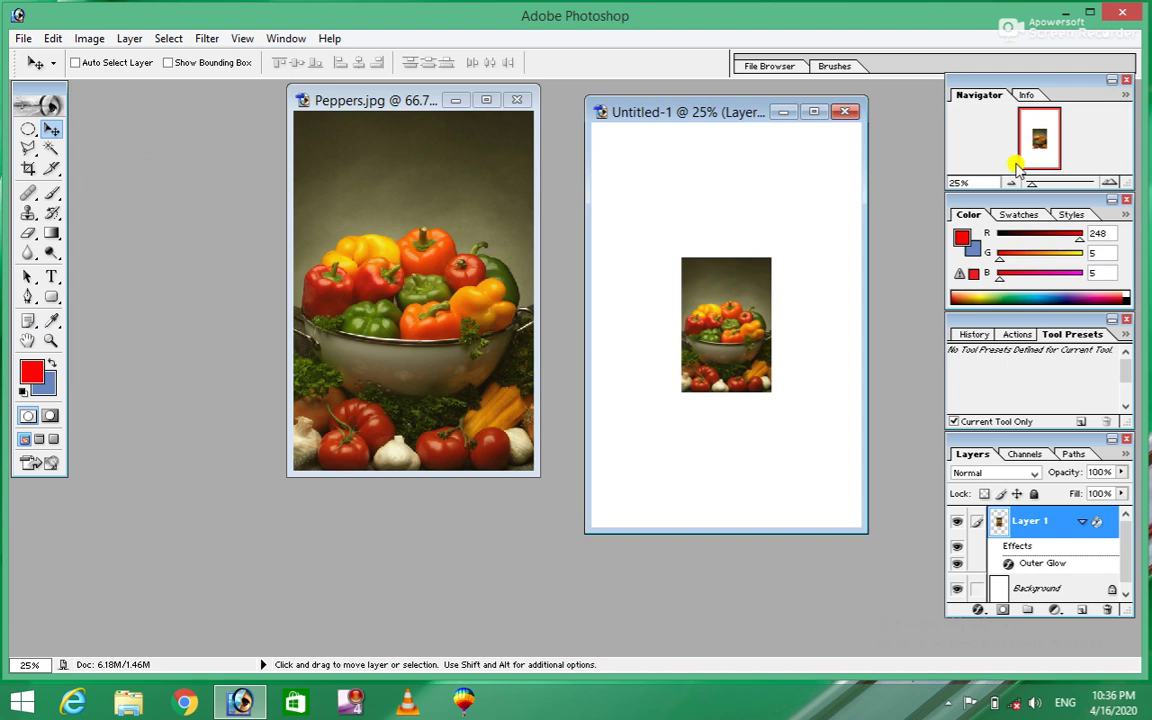
{"action": "left_click", "coordinate": [126, 39]}
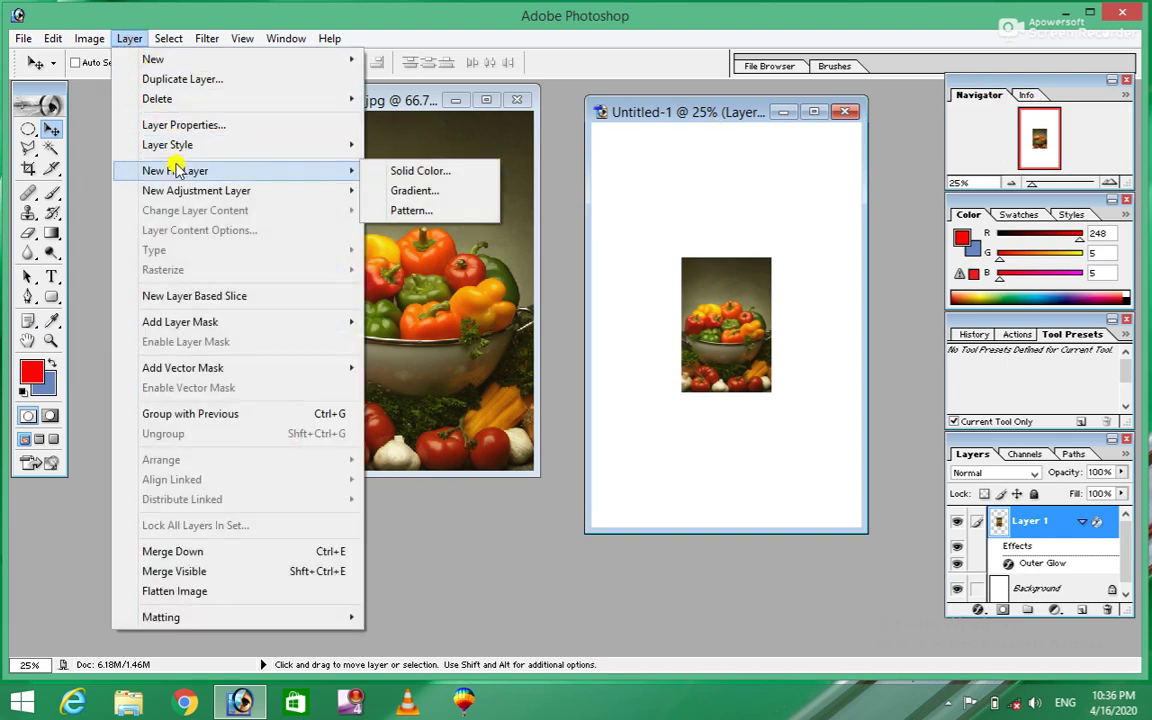
{"action": "mouse_move", "coordinate": [167, 145]}
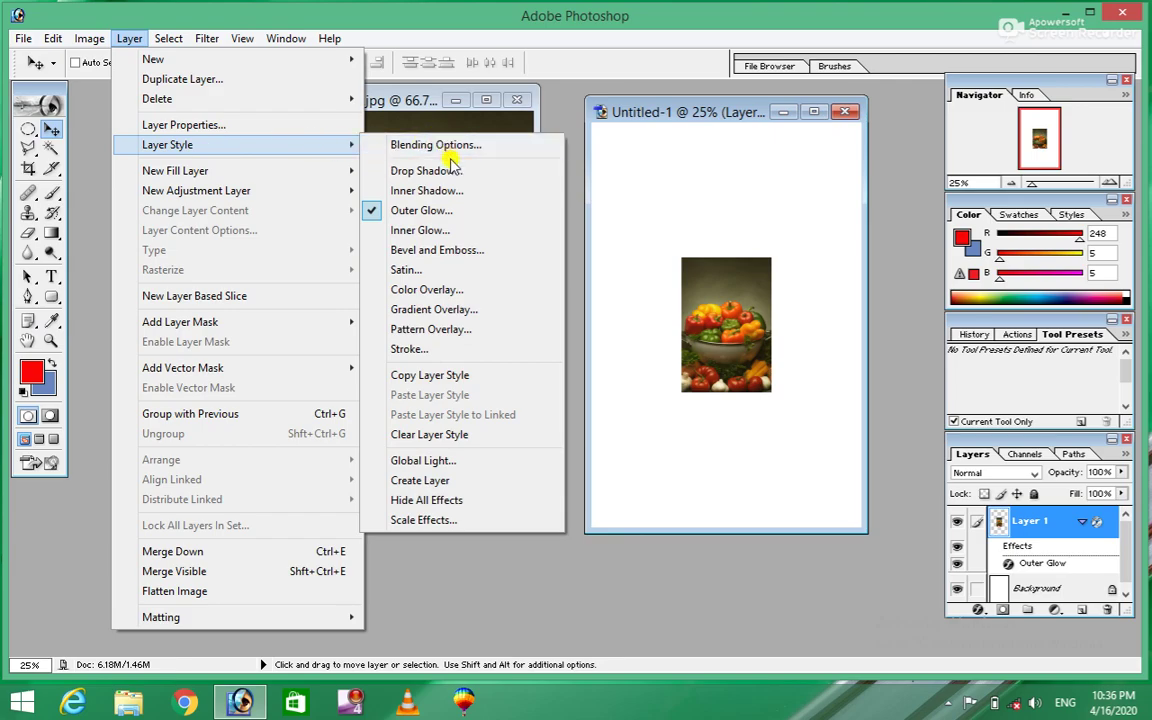
Step: Add a 10 px outside Stroke layer style around the peppers photo
{"action": "left_click", "coordinate": [409, 348]}
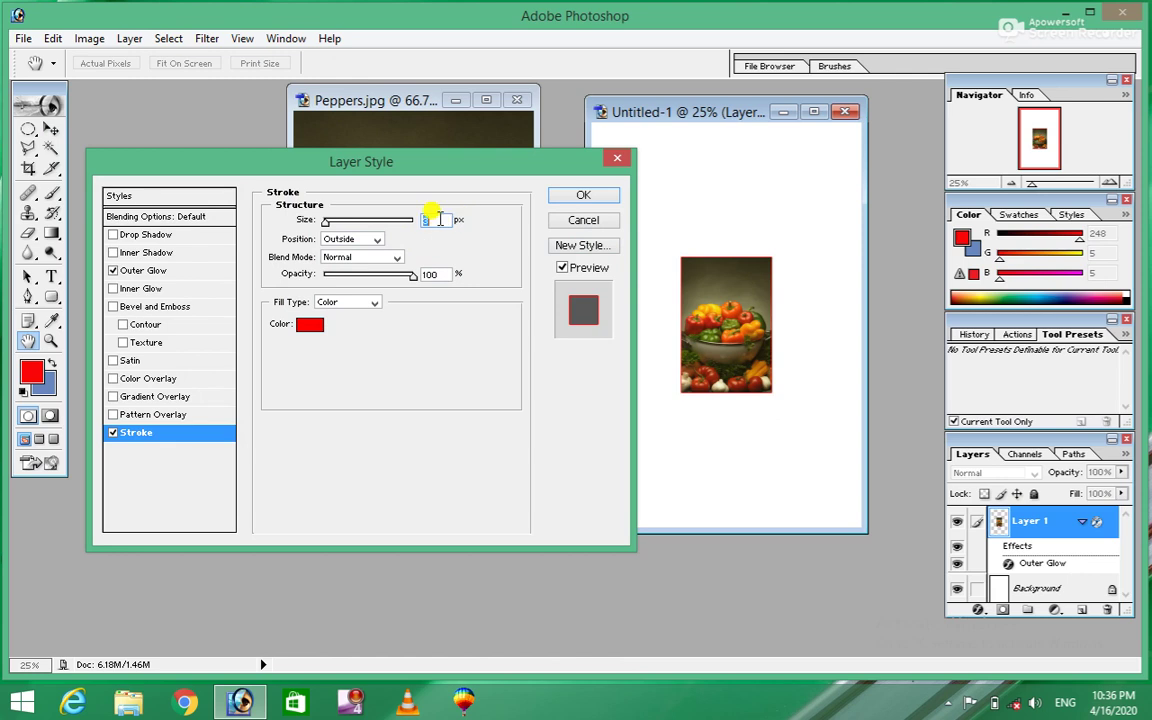
{"action": "key", "text": "BackSpace"}
{"action": "type", "text": "7"}
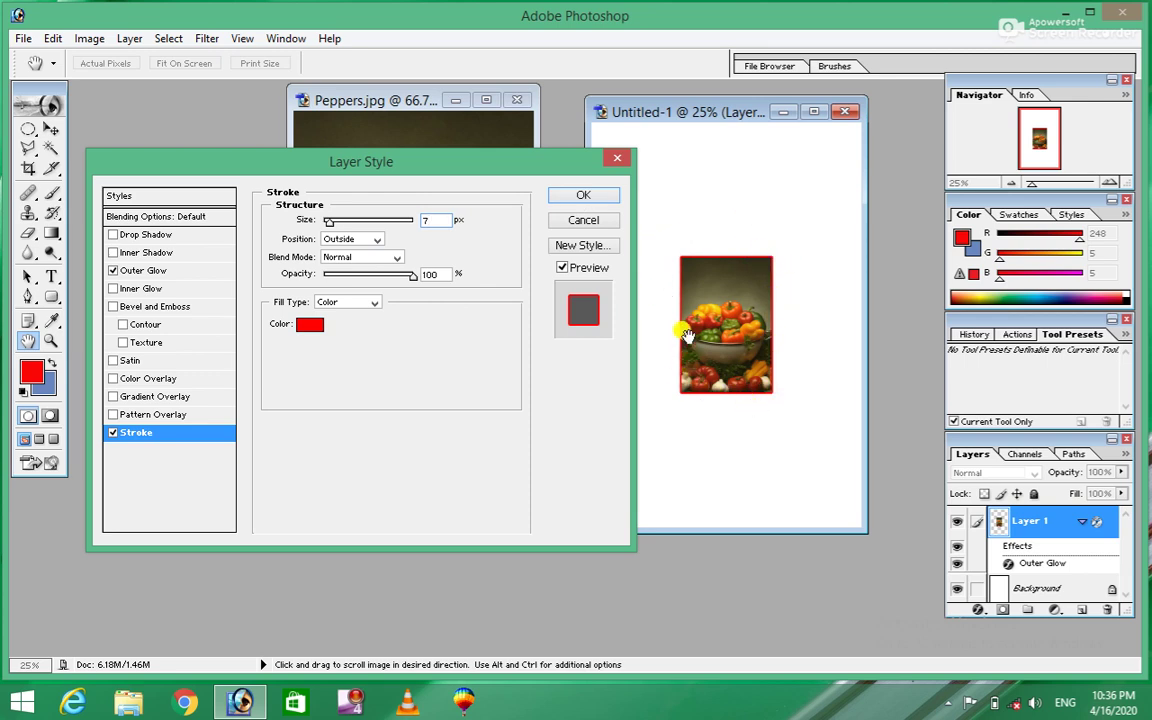
{"action": "type", "text": "1"}
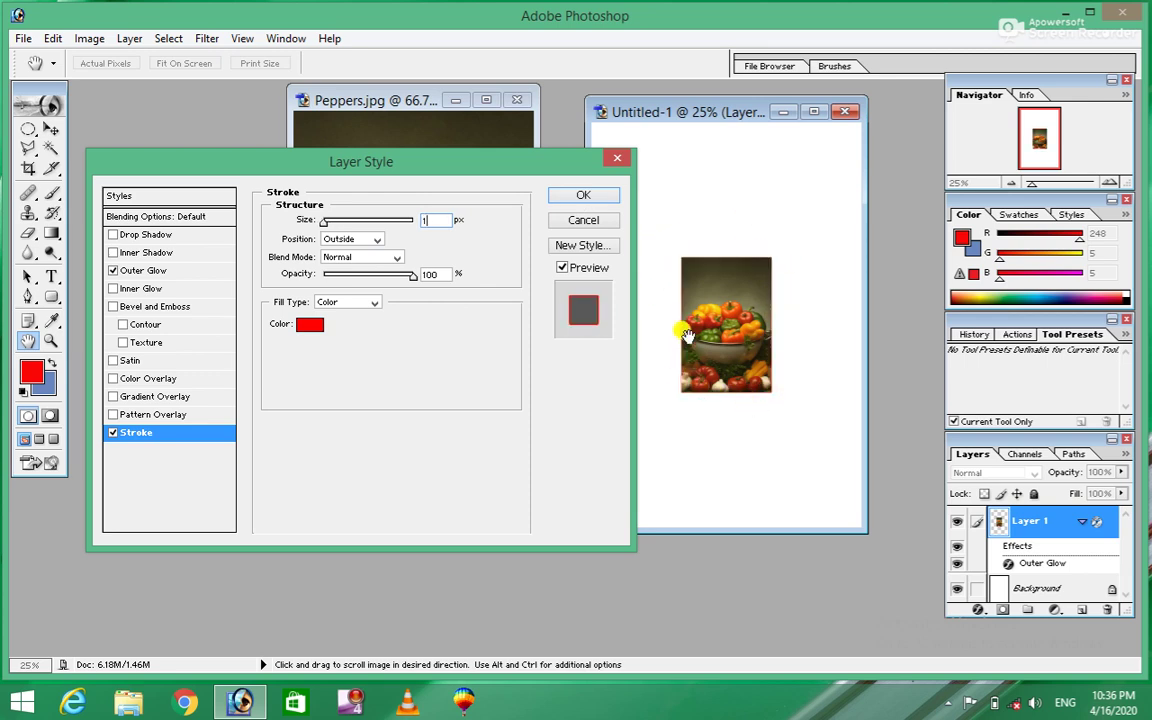
{"action": "type", "text": "0"}
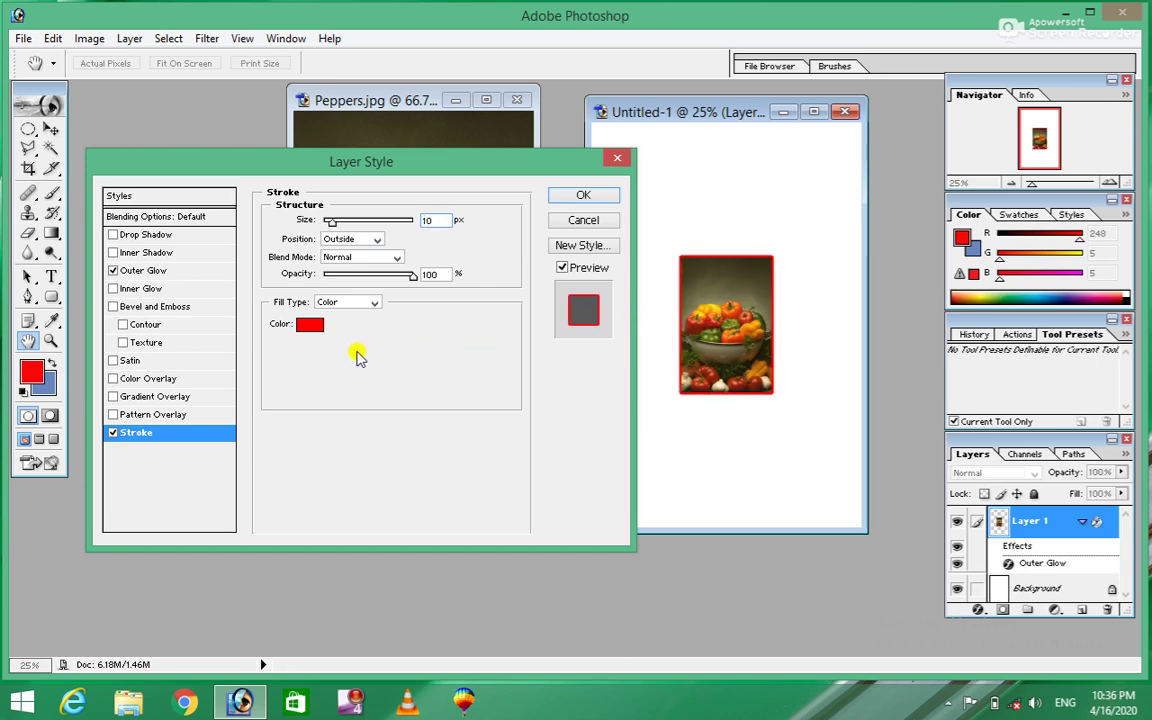
{"action": "left_click", "coordinate": [309, 326]}
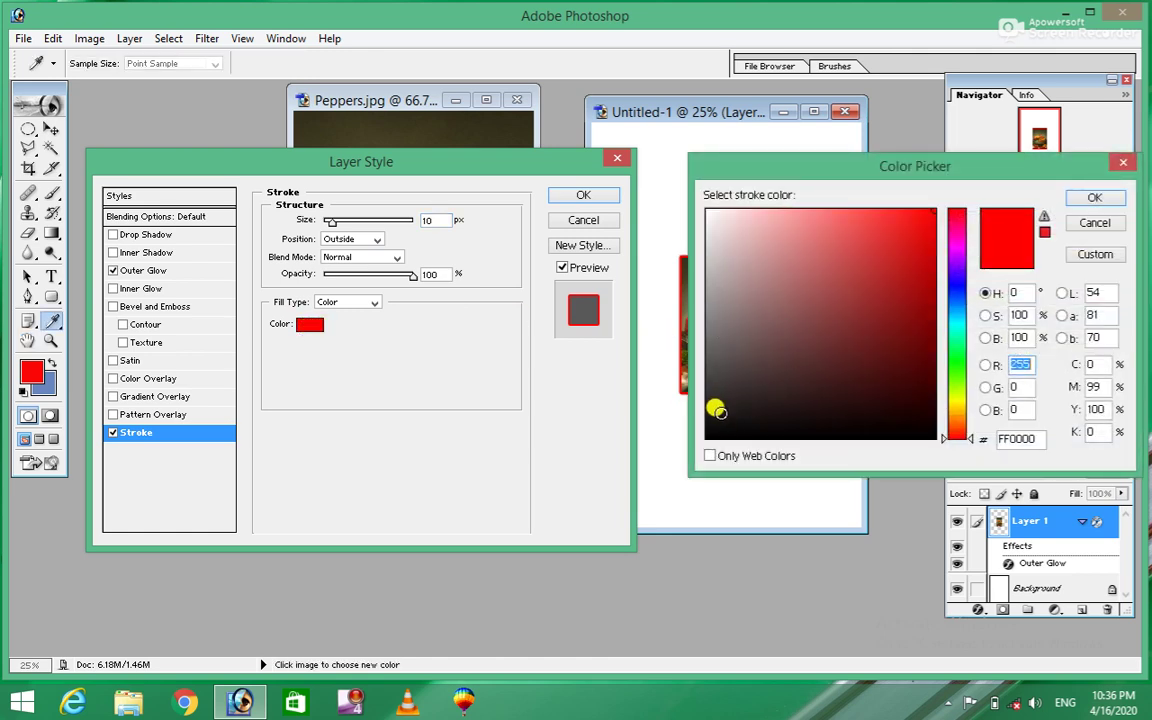
Step: Try blue and then black as the stroke colour around the peppers photo
{"action": "left_click", "coordinate": [721, 413]}
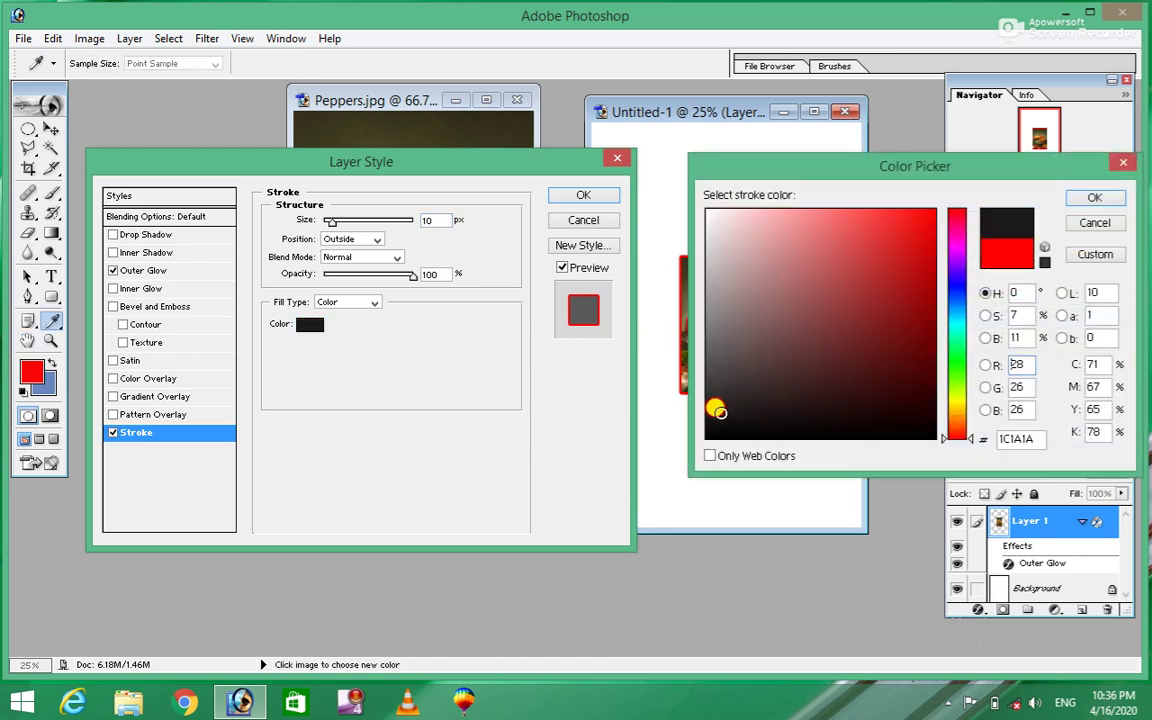
{"action": "left_click", "coordinate": [959, 288]}
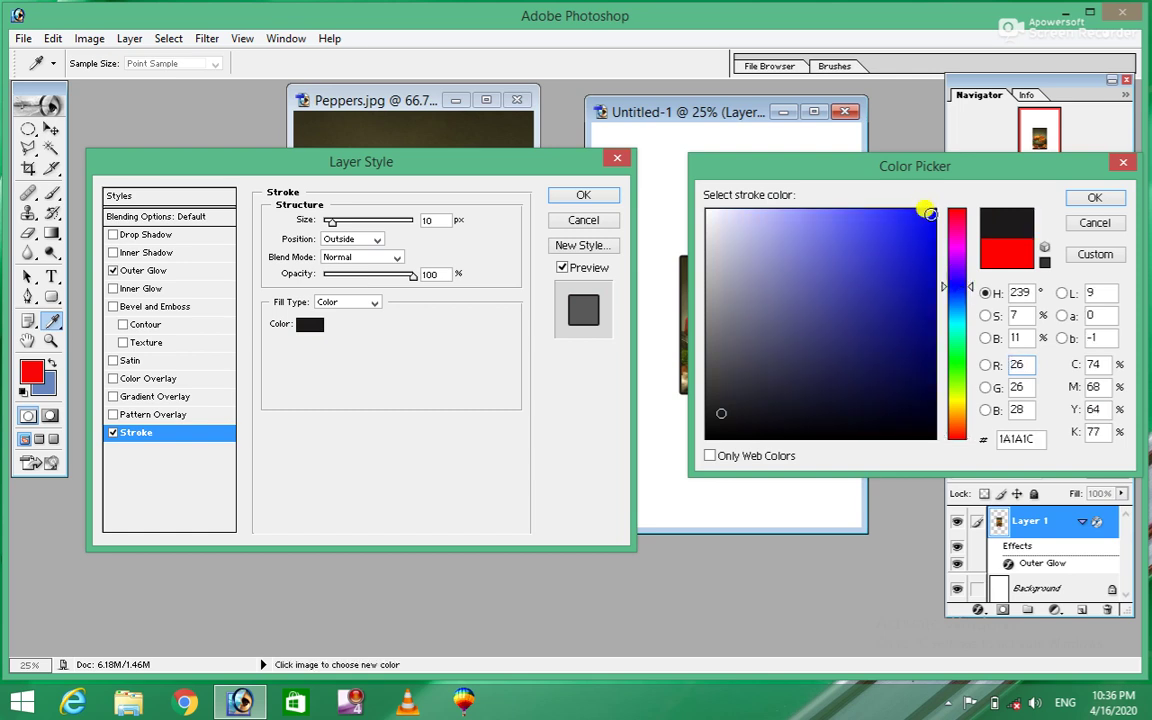
{"action": "left_click", "coordinate": [929, 213]}
{"action": "left_click", "coordinate": [1093, 197]}
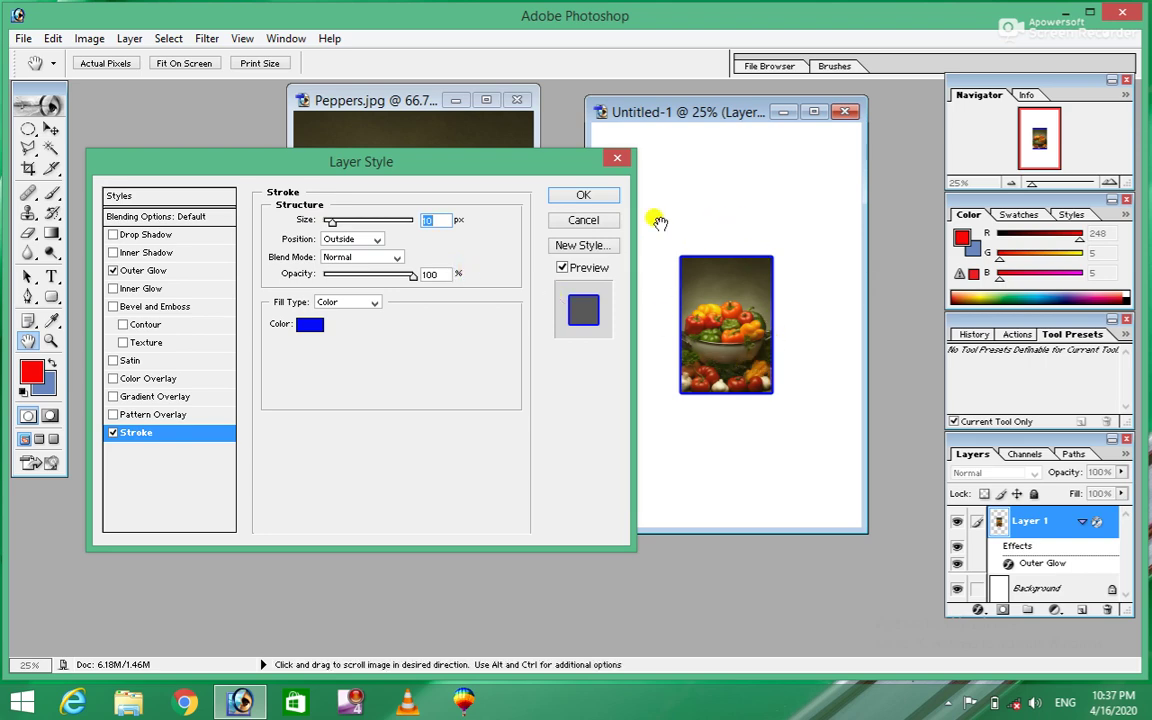
{"action": "left_click", "coordinate": [307, 325]}
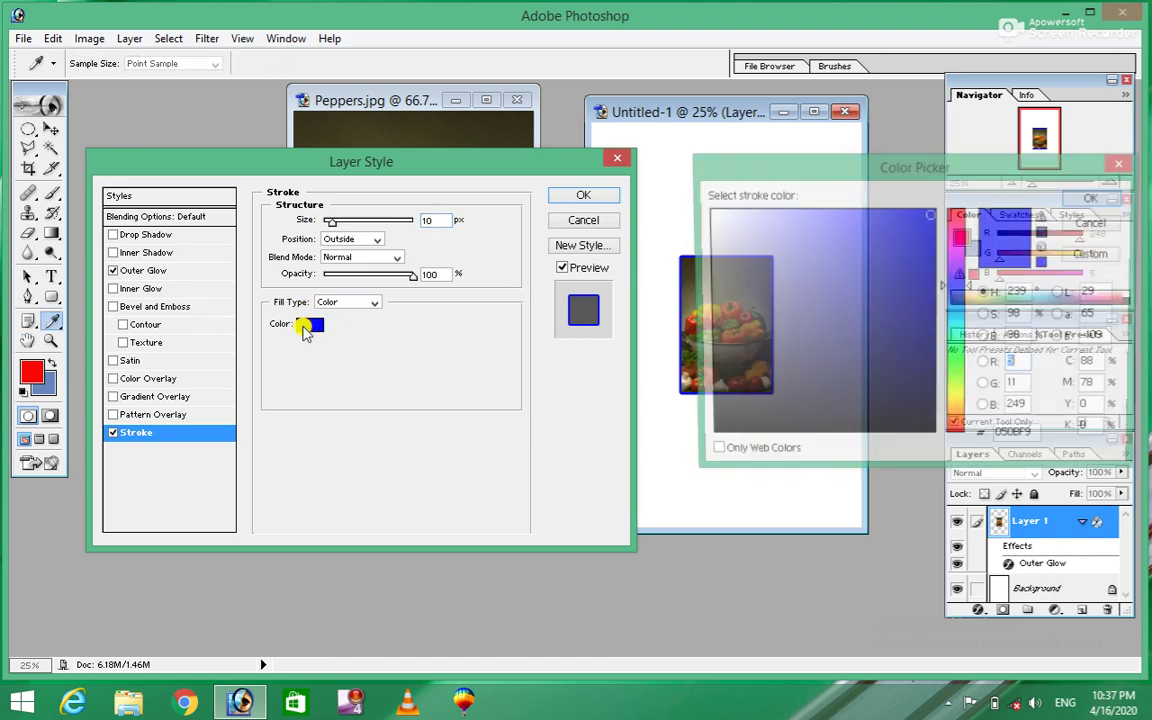
{"action": "left_click", "coordinate": [710, 432]}
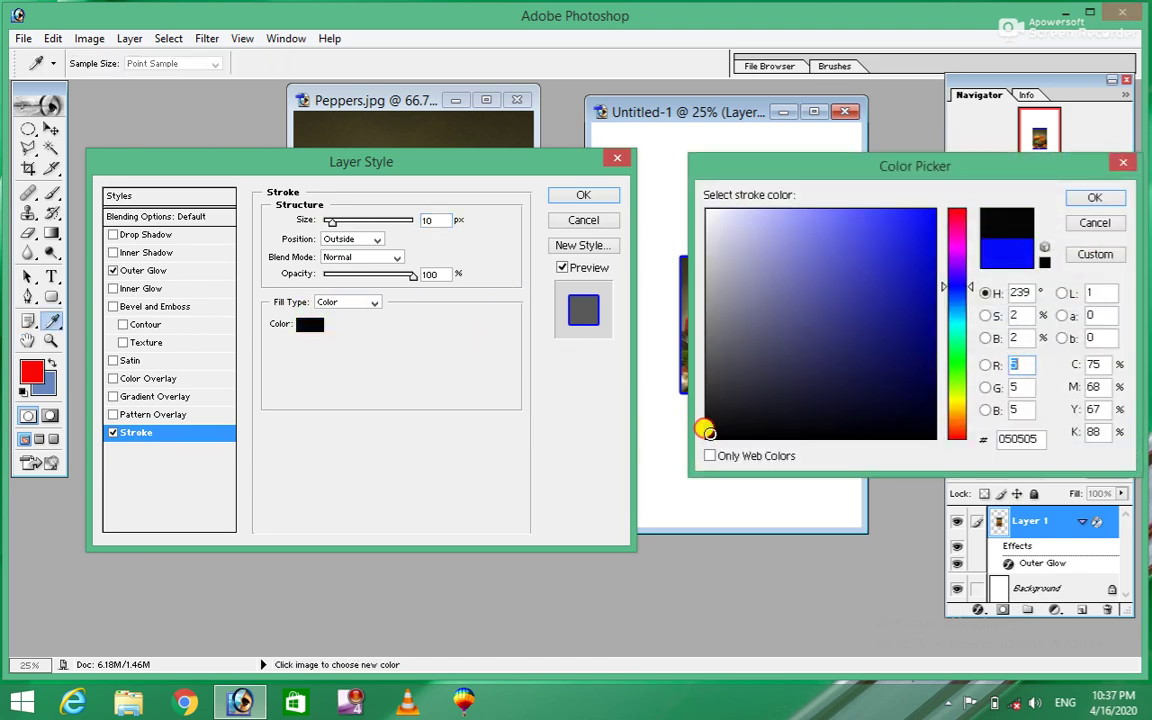
{"action": "left_click", "coordinate": [1090, 198]}
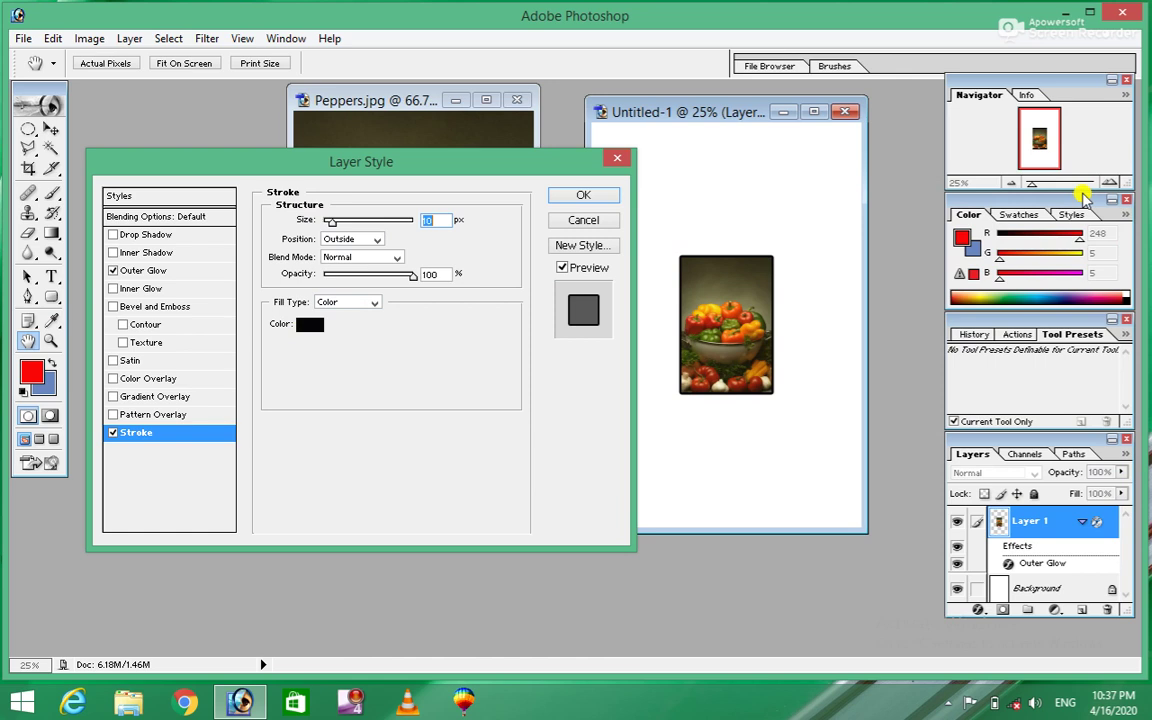
Step: Try white, then settle on red and apply the red stroke to Layer 1
{"action": "left_click", "coordinate": [305, 320]}
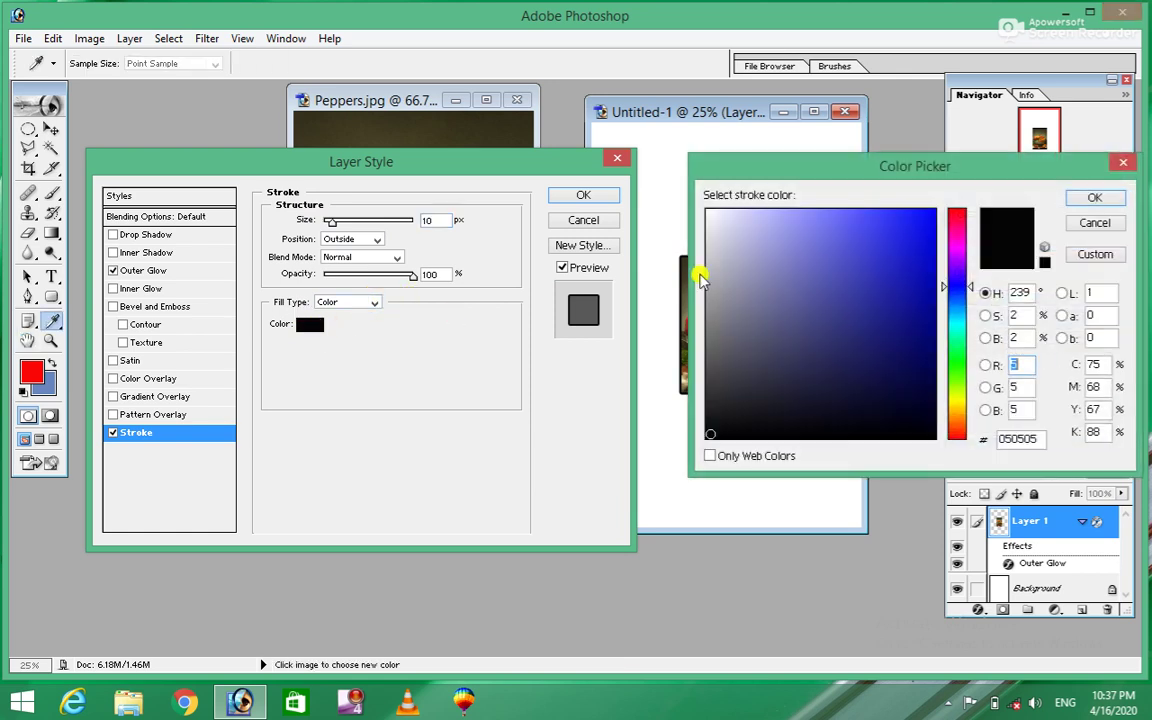
{"action": "left_click", "coordinate": [707, 211]}
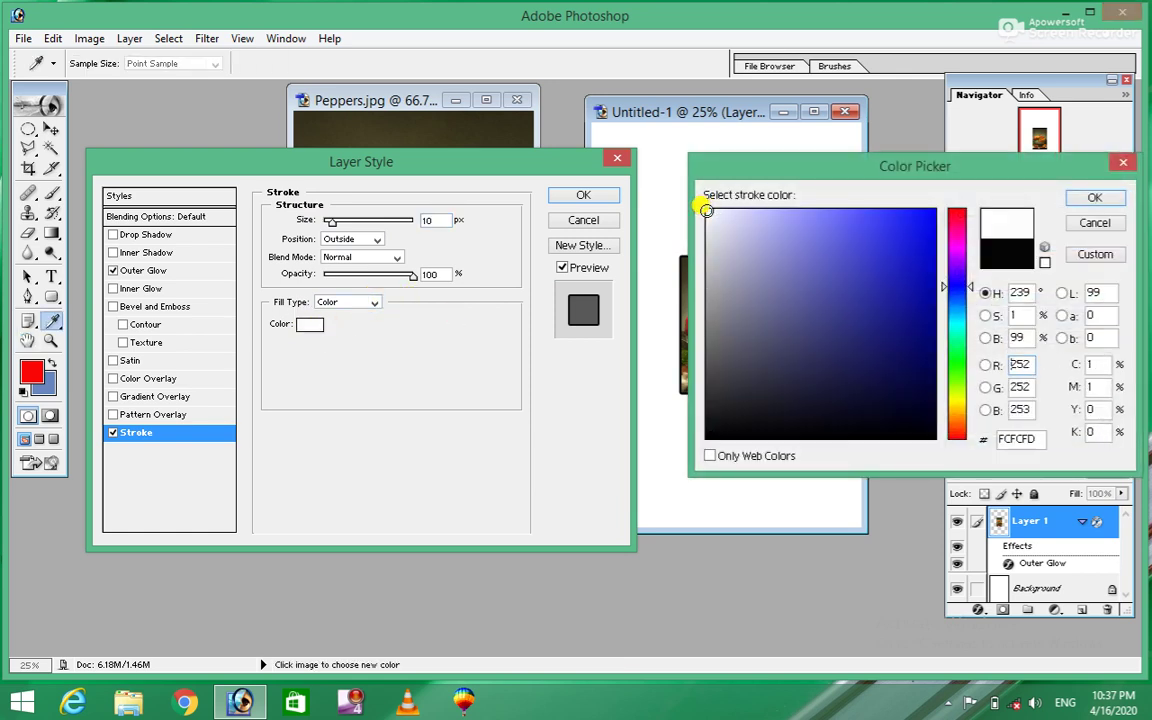
{"action": "left_click", "coordinate": [1077, 198]}
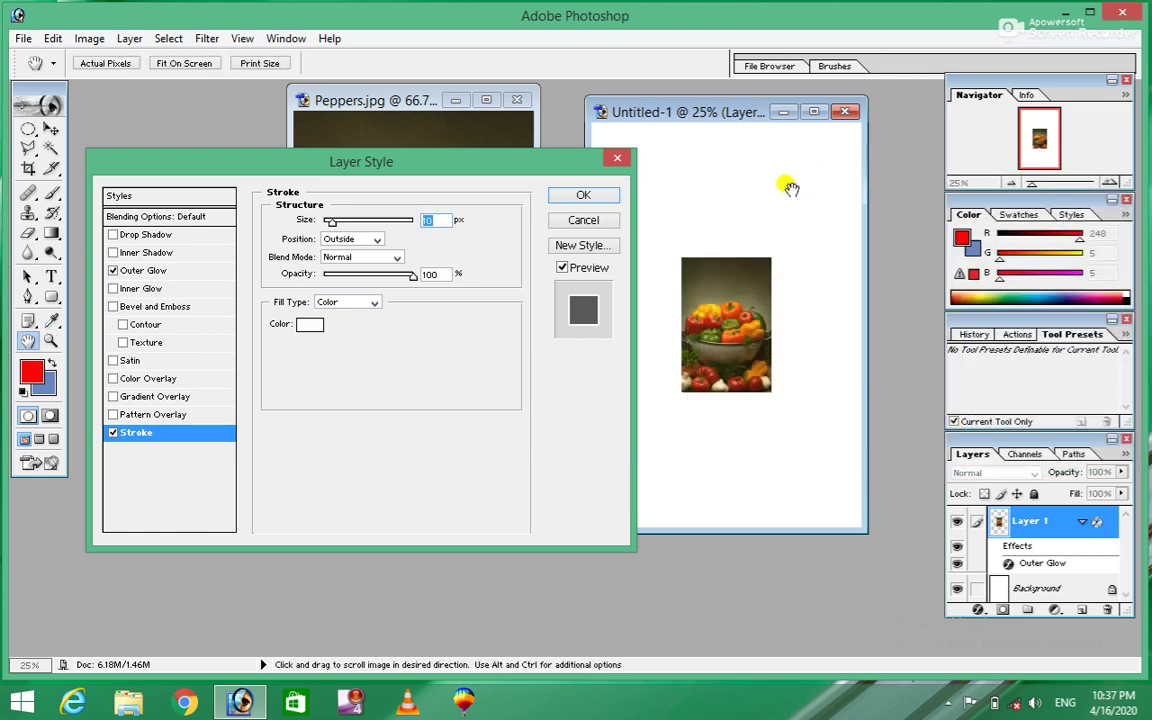
{"action": "left_click", "coordinate": [310, 324]}
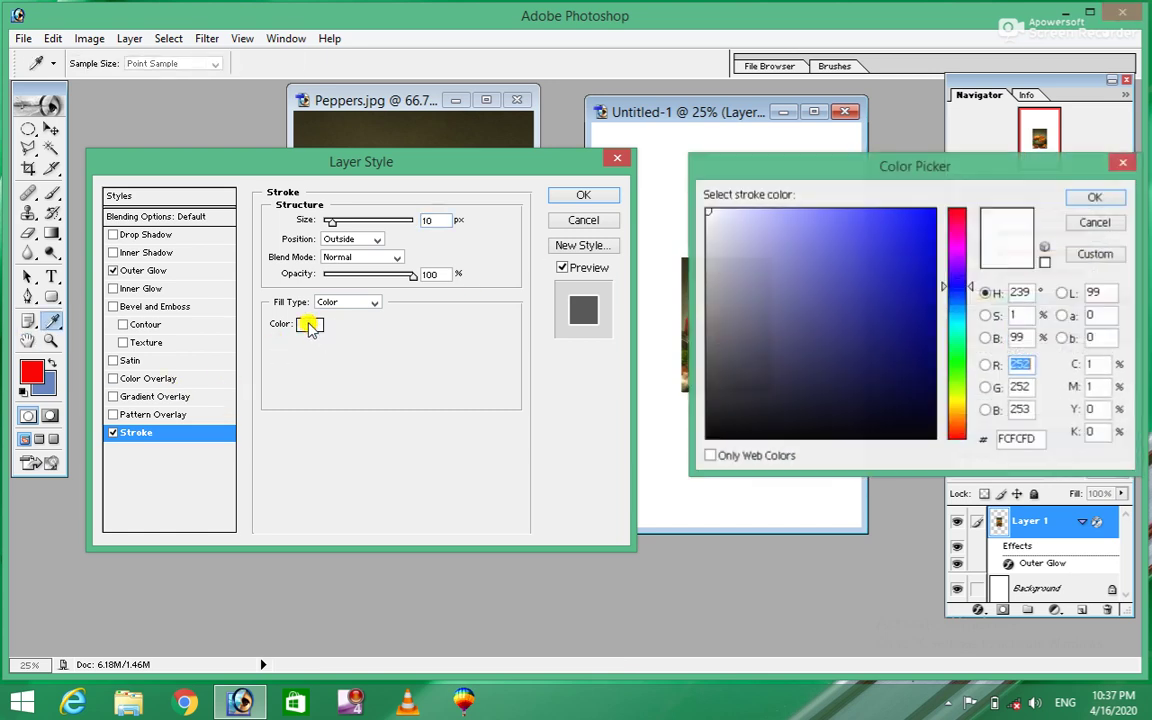
{"action": "left_click_drag", "start_coordinate": [968, 243], "coordinate": [960, 212]}
{"action": "left_click", "coordinate": [927, 211]}
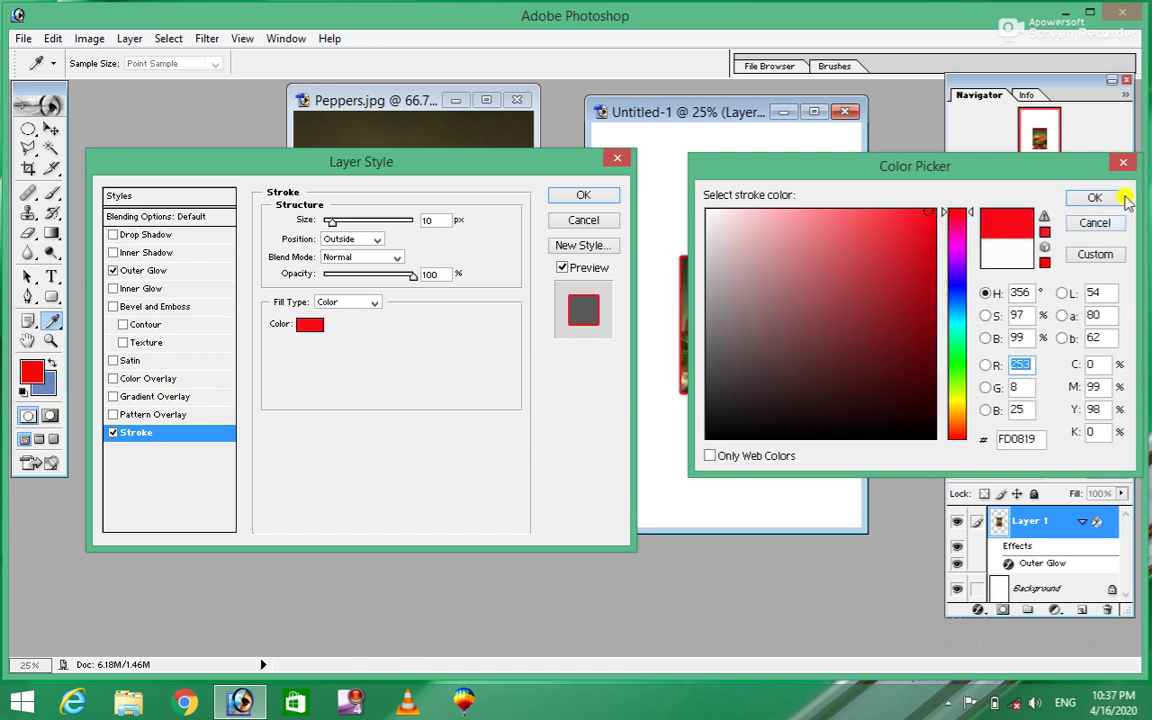
{"action": "left_click", "coordinate": [1094, 197]}
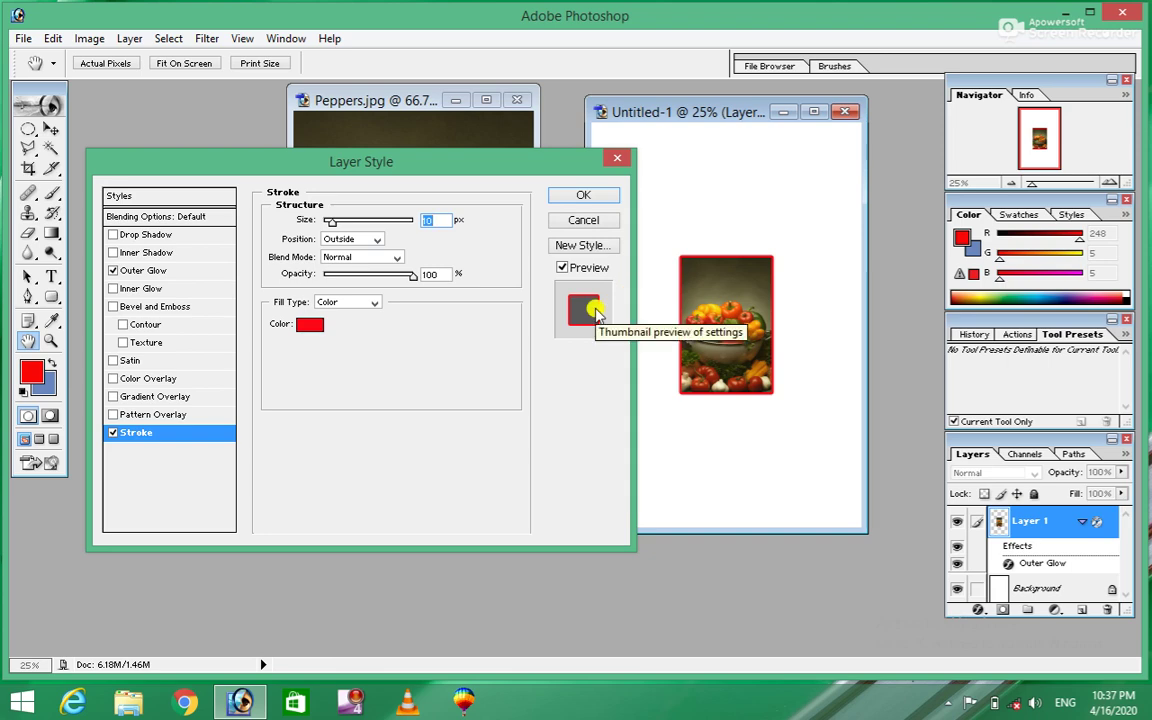
{"action": "left_click", "coordinate": [589, 192]}
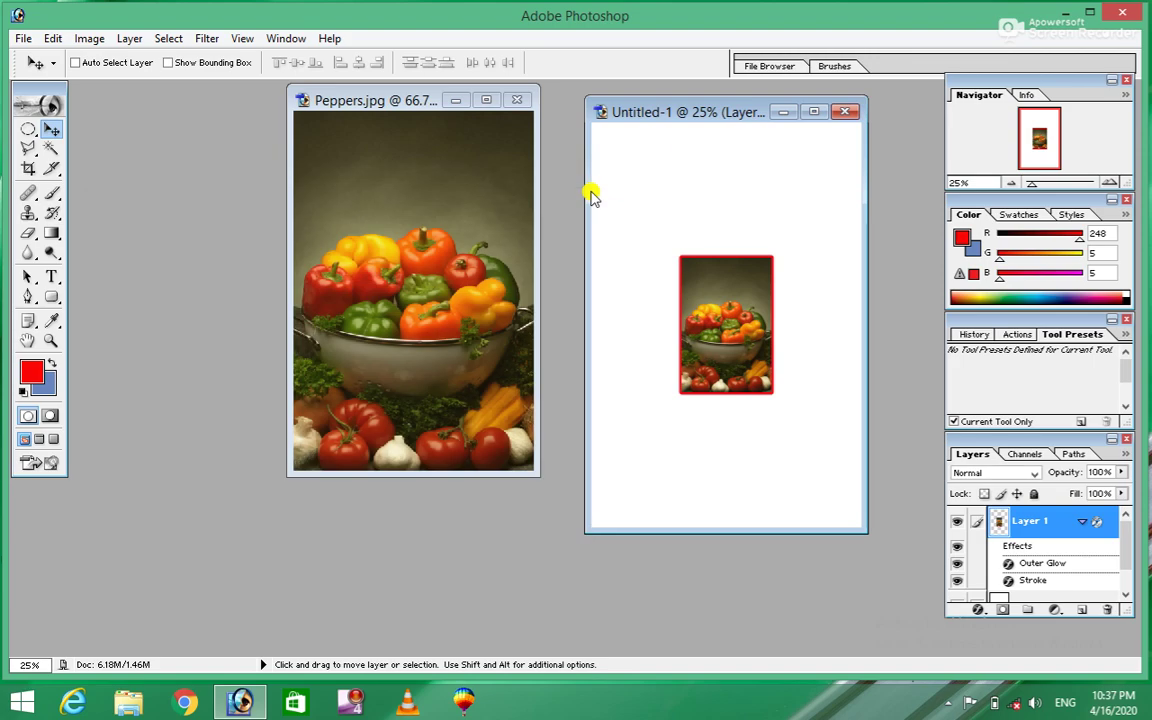
Step: Move the peppers photo to the page's top-left corner, then preview and cancel a Satin effect
{"action": "left_click_drag", "start_coordinate": [738, 345], "coordinate": [660, 240]}
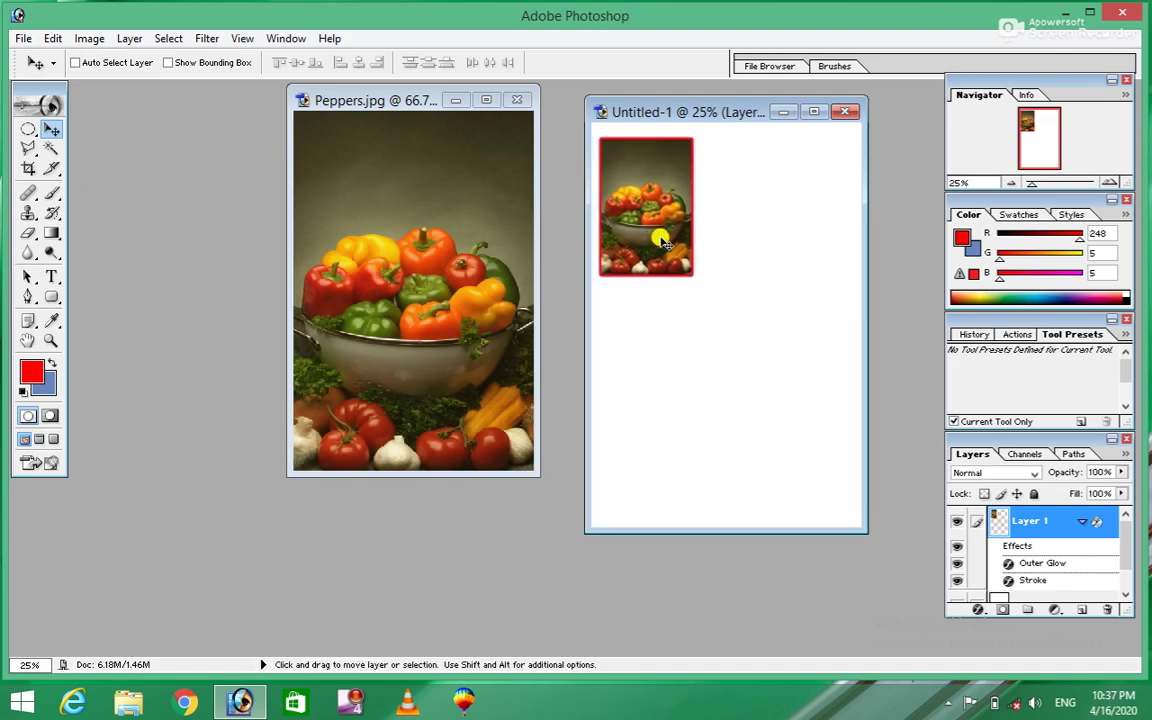
{"action": "left_click", "coordinate": [130, 40]}
{"action": "mouse_move", "coordinate": [167, 145]}
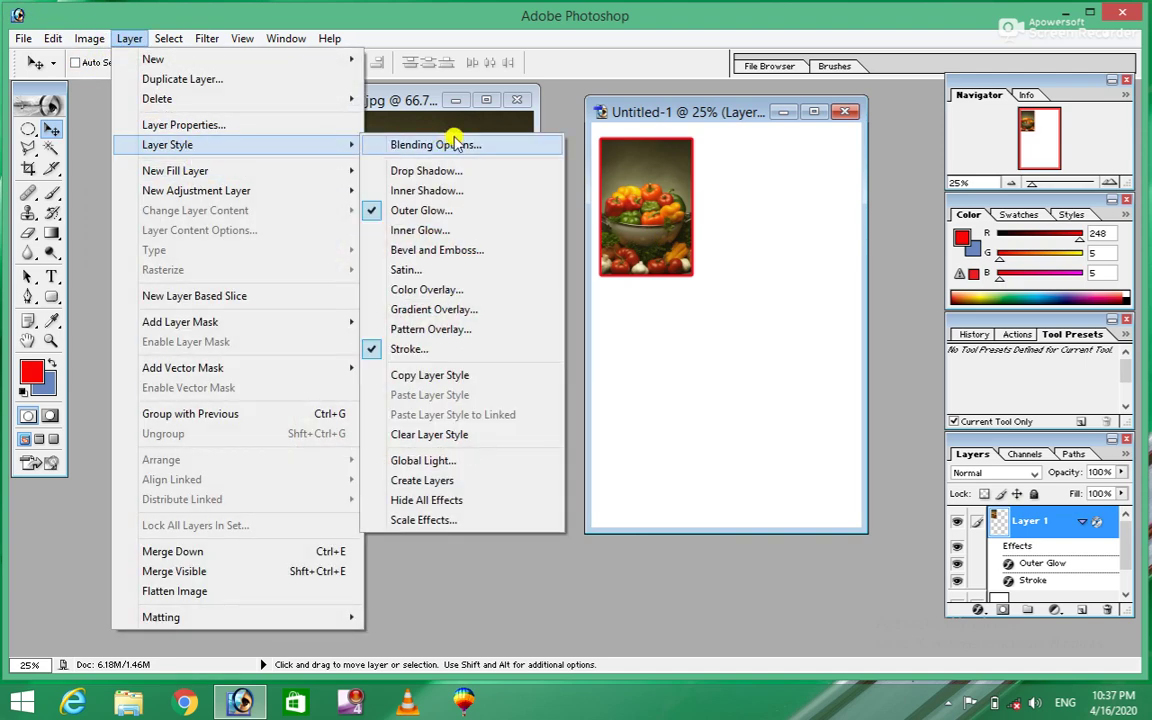
{"action": "left_click", "coordinate": [406, 270]}
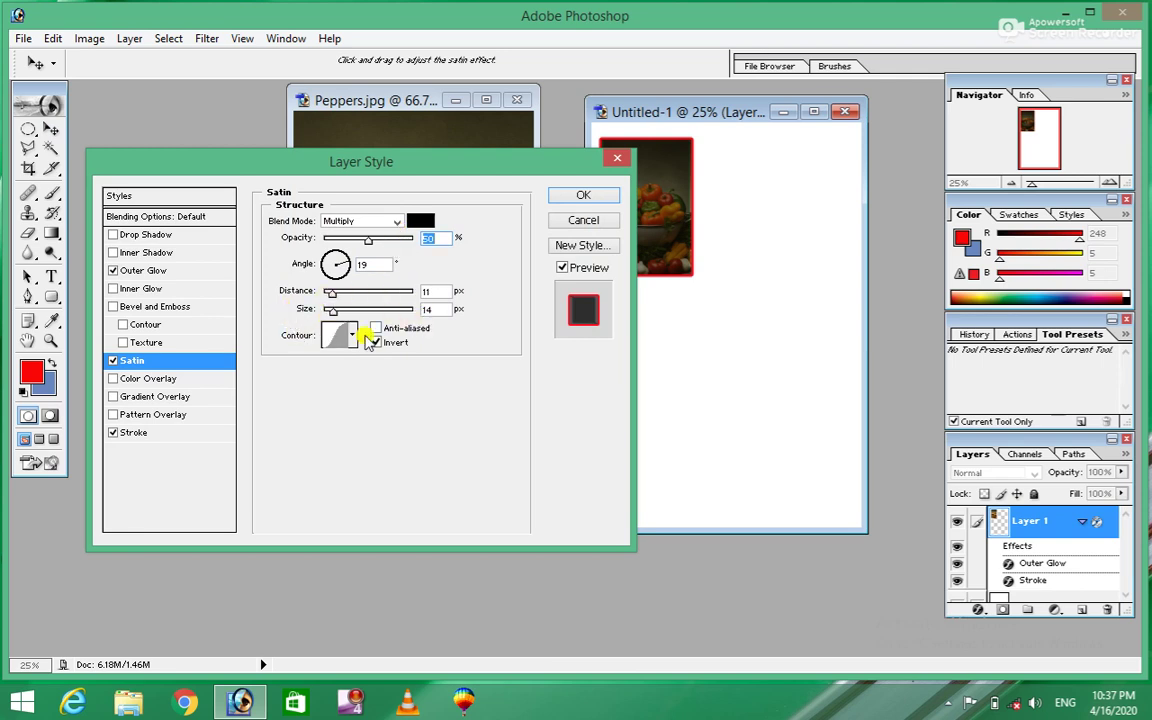
{"action": "left_click", "coordinate": [584, 221]}
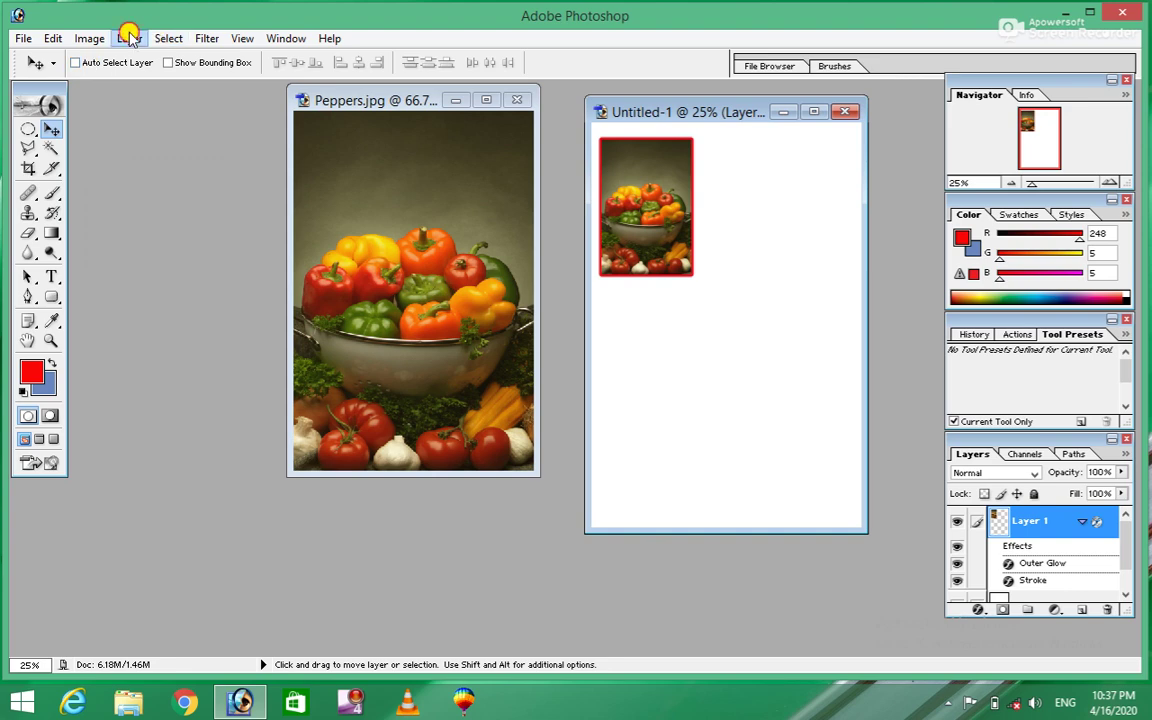
{"action": "left_click", "coordinate": [129, 38]}
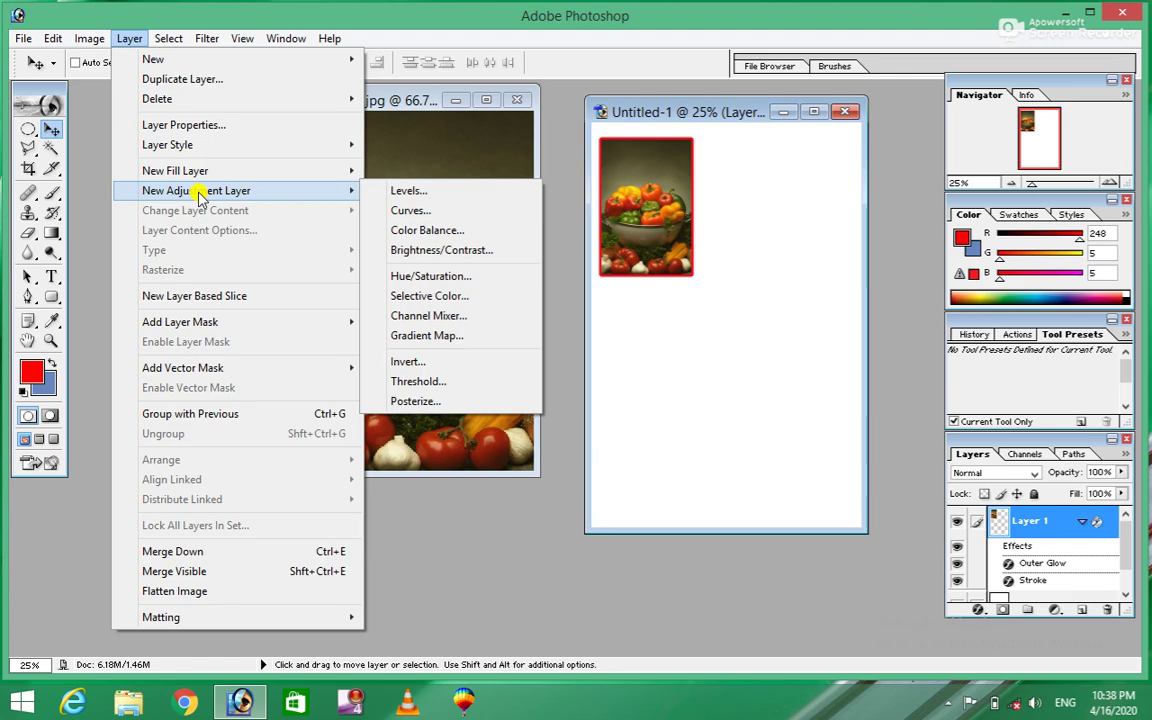
{"action": "mouse_move", "coordinate": [176, 171]}
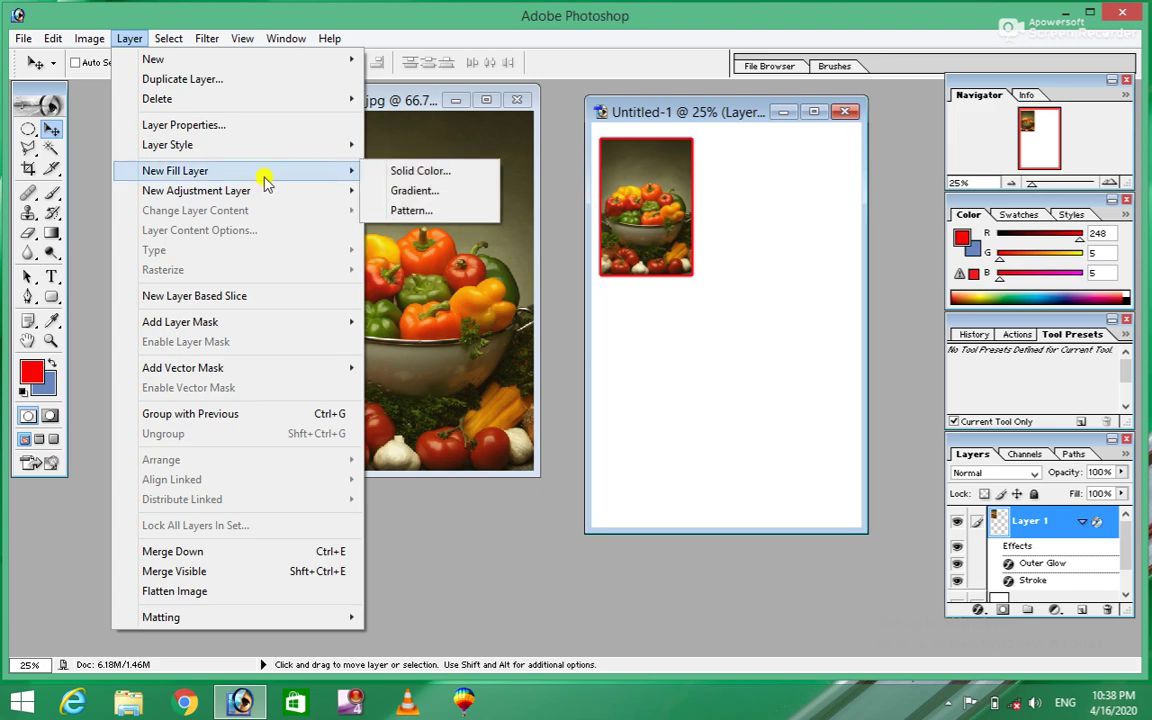
{"action": "left_click", "coordinate": [421, 172]}
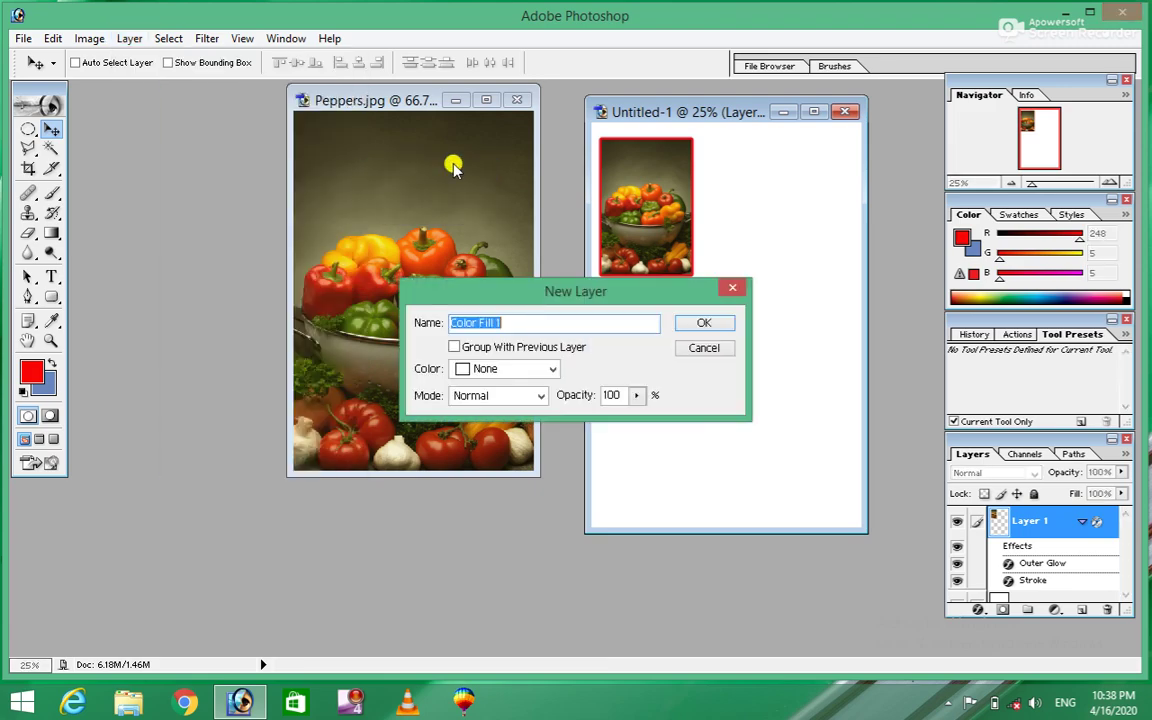
{"action": "left_click", "coordinate": [690, 325]}
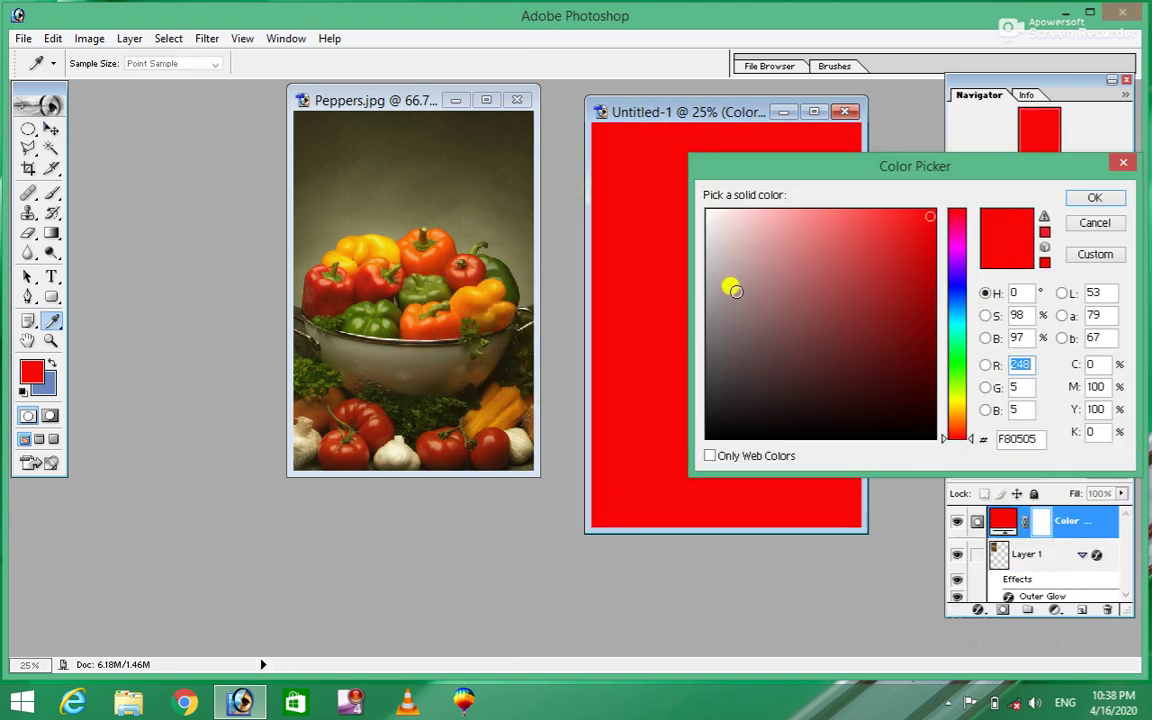
{"action": "left_click", "coordinate": [1106, 224]}
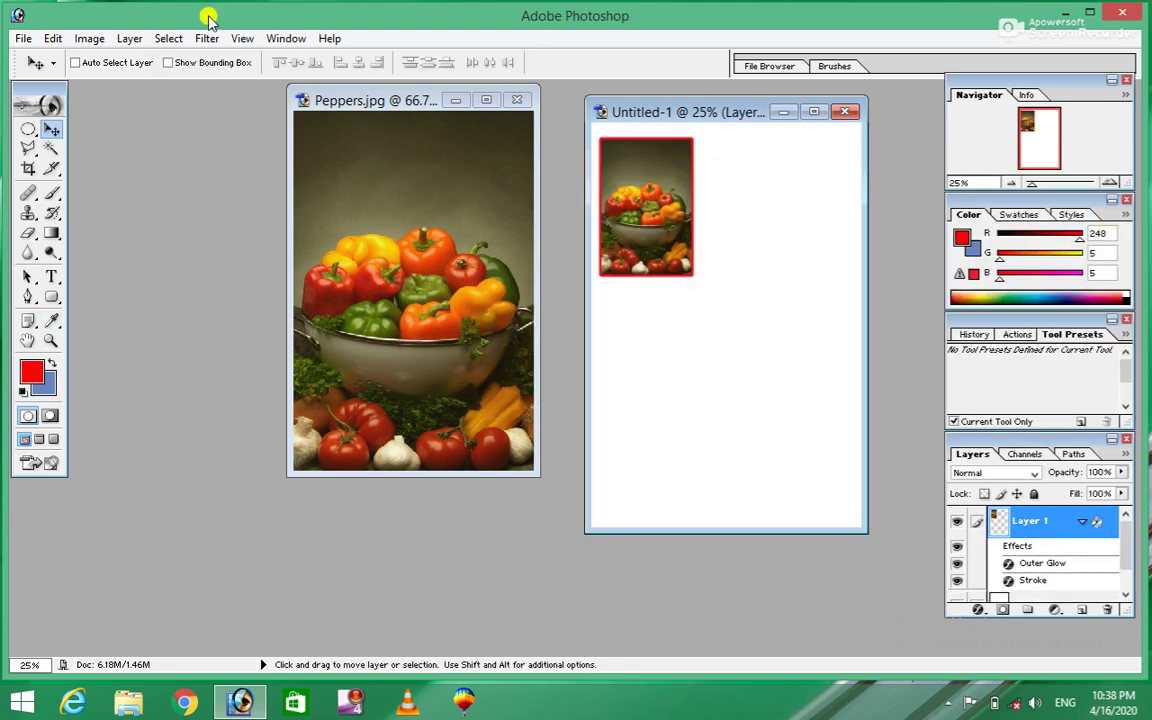
{"action": "left_click", "coordinate": [130, 39]}
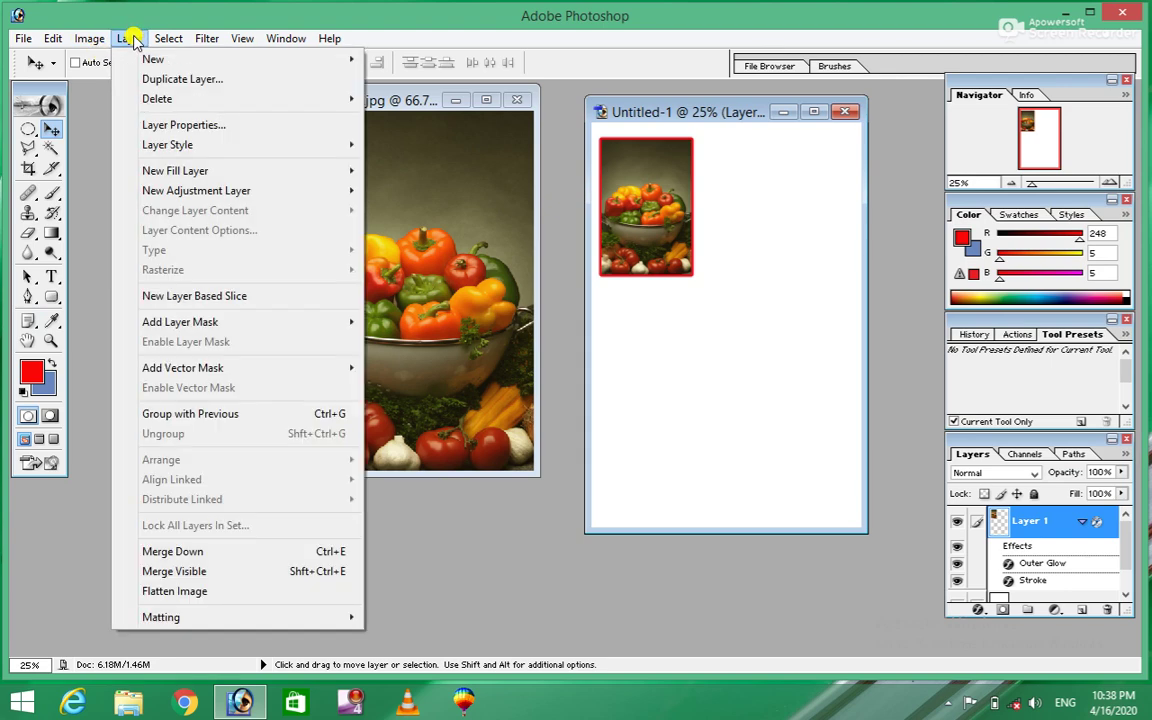
{"action": "mouse_move", "coordinate": [175, 171]}
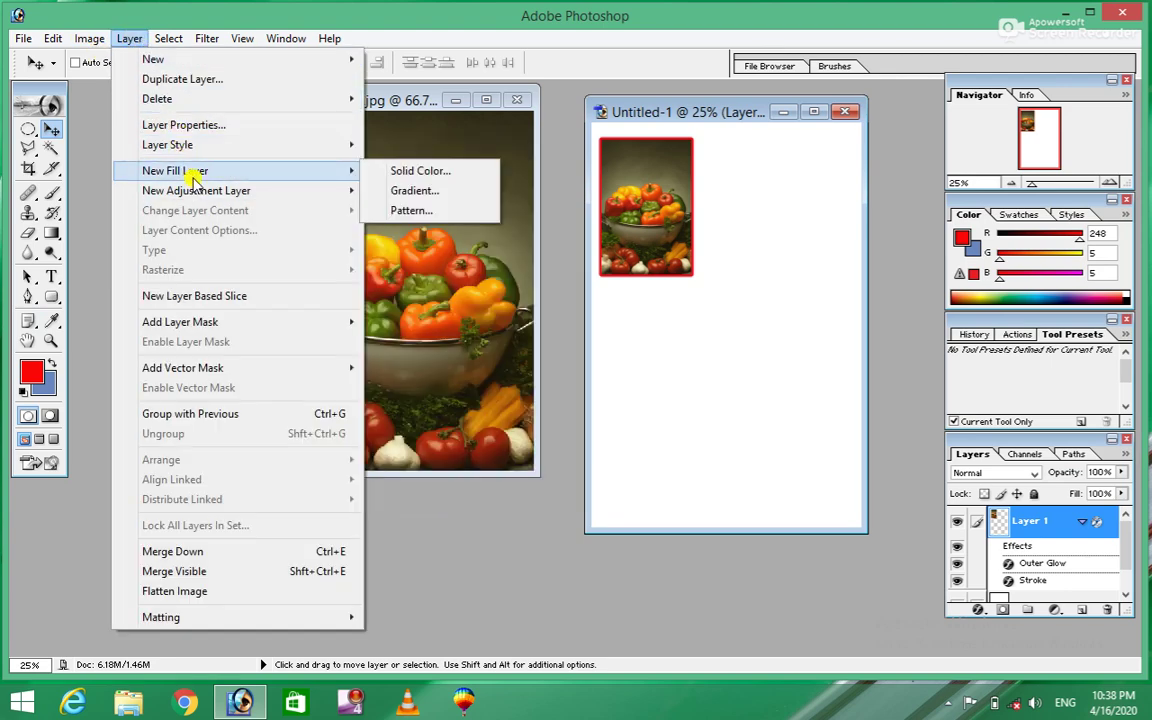
{"action": "left_click", "coordinate": [441, 193]}
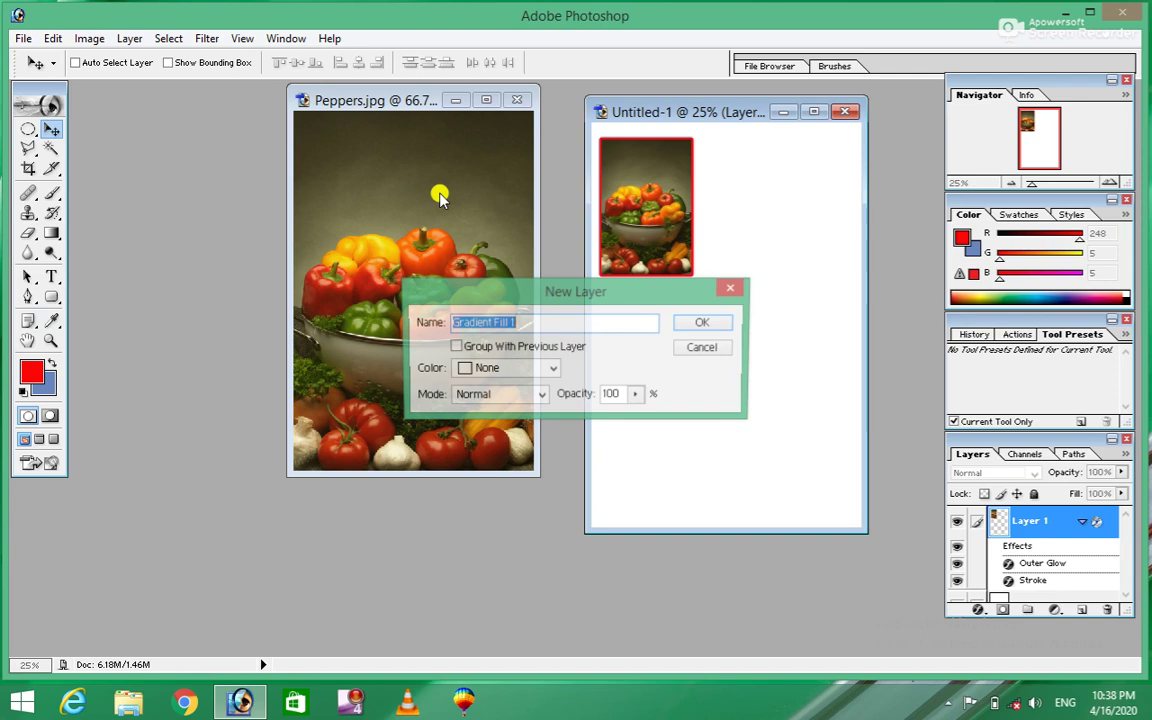
{"action": "left_click", "coordinate": [710, 322]}
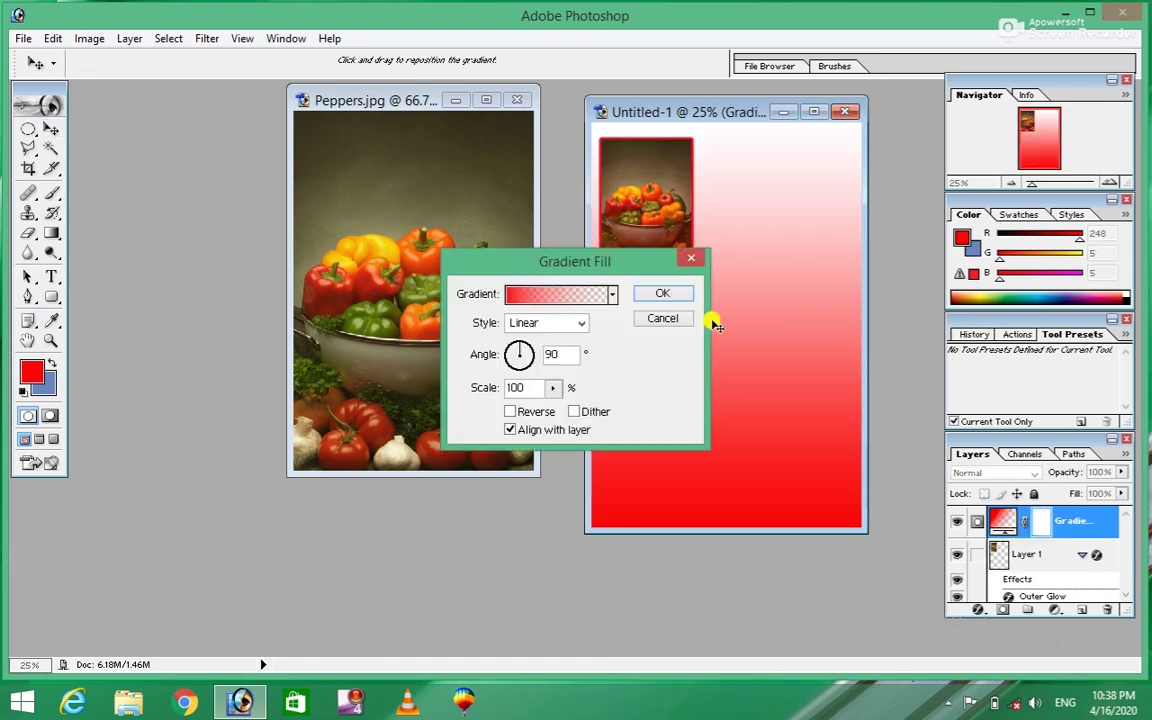
{"action": "left_click", "coordinate": [611, 294]}
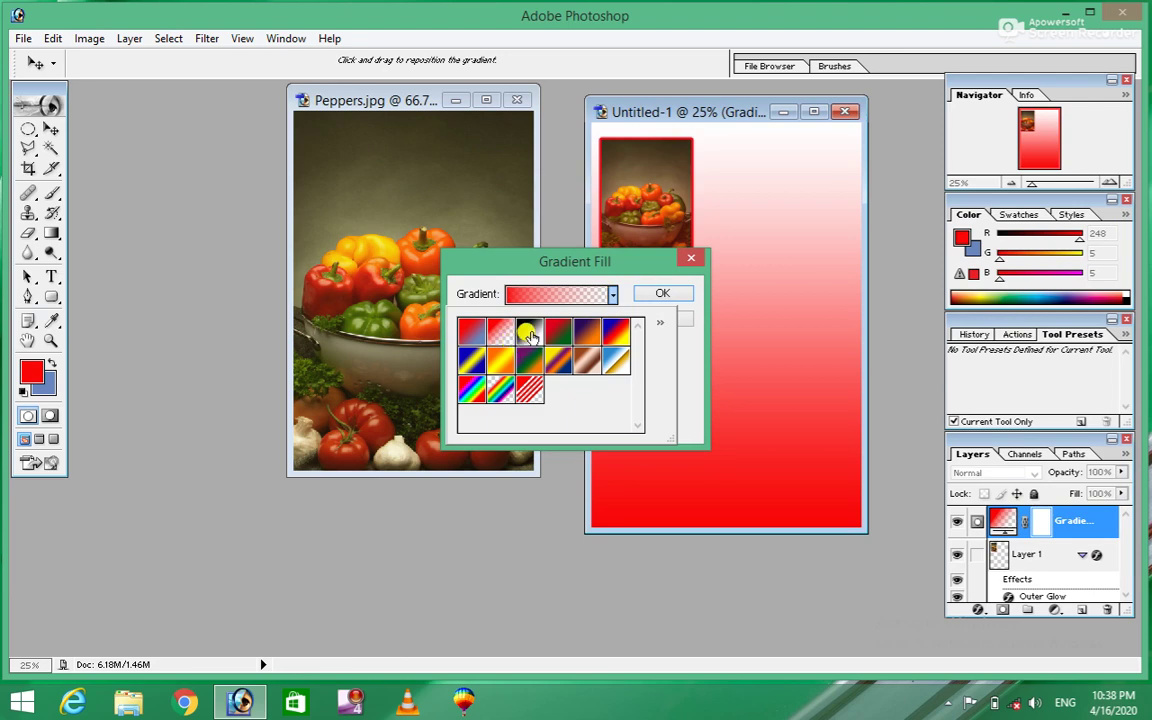
{"action": "left_click", "coordinate": [530, 389]}
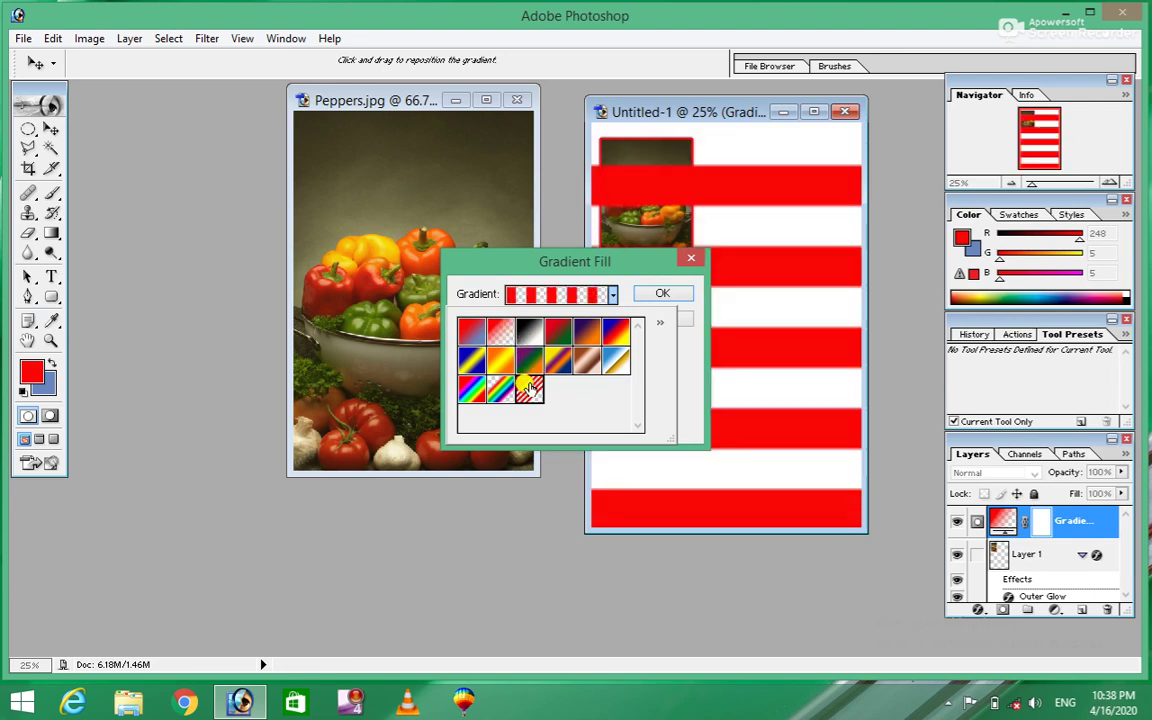
{"action": "left_click", "coordinate": [500, 389]}
{"action": "left_click", "coordinate": [468, 392]}
{"action": "left_click", "coordinate": [471, 360]}
{"action": "left_click", "coordinate": [500, 362]}
{"action": "left_click", "coordinate": [529, 362]}
{"action": "left_click", "coordinate": [587, 362]}
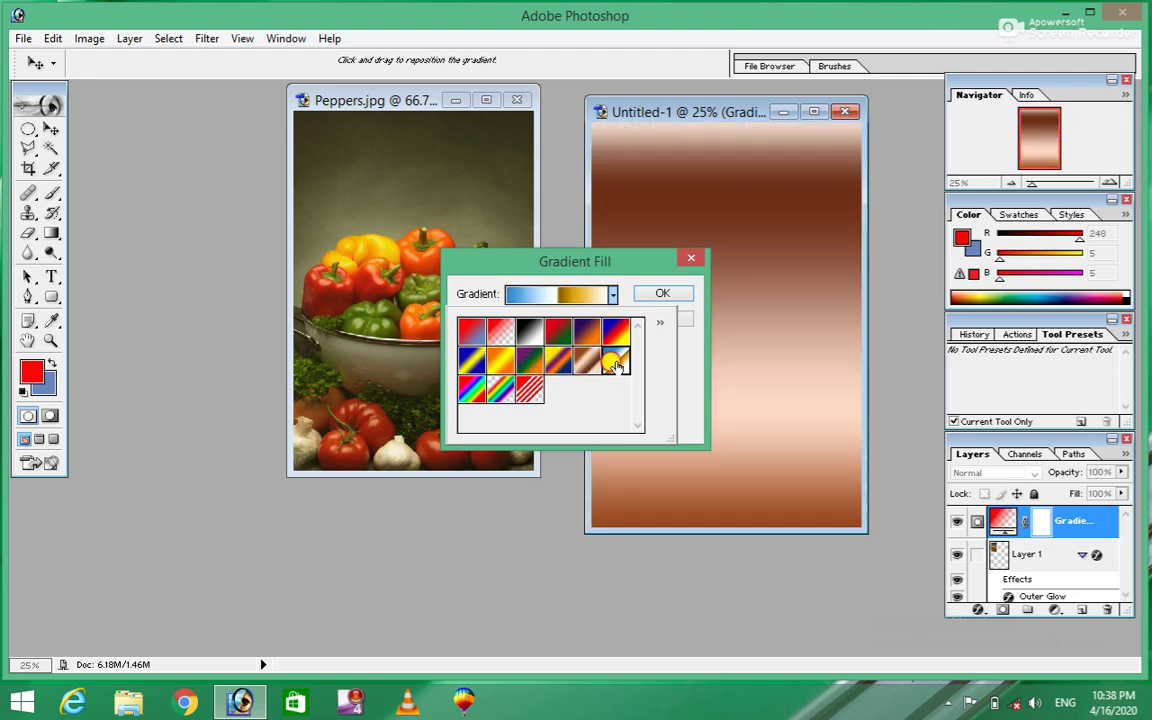
{"action": "left_click", "coordinate": [616, 362]}
{"action": "left_click", "coordinate": [529, 331]}
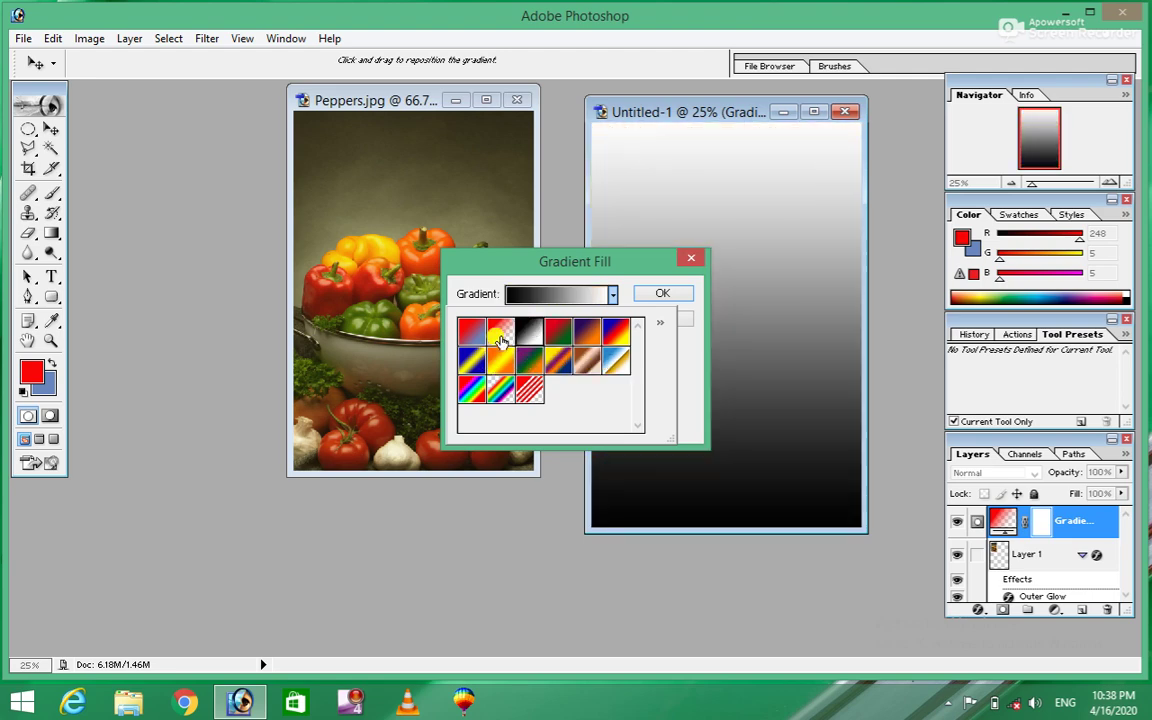
{"action": "left_click", "coordinate": [500, 331]}
{"action": "left_click", "coordinate": [471, 331]}
{"action": "left_click", "coordinate": [500, 331]}
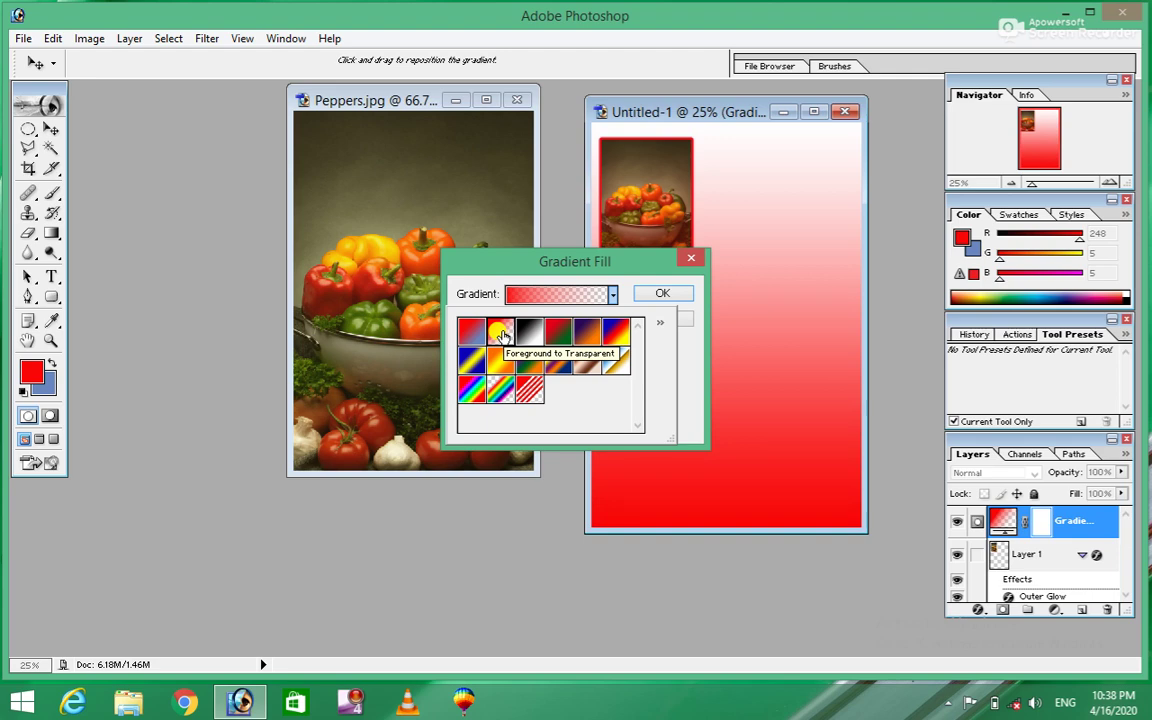
{"action": "left_click", "coordinate": [690, 257]}
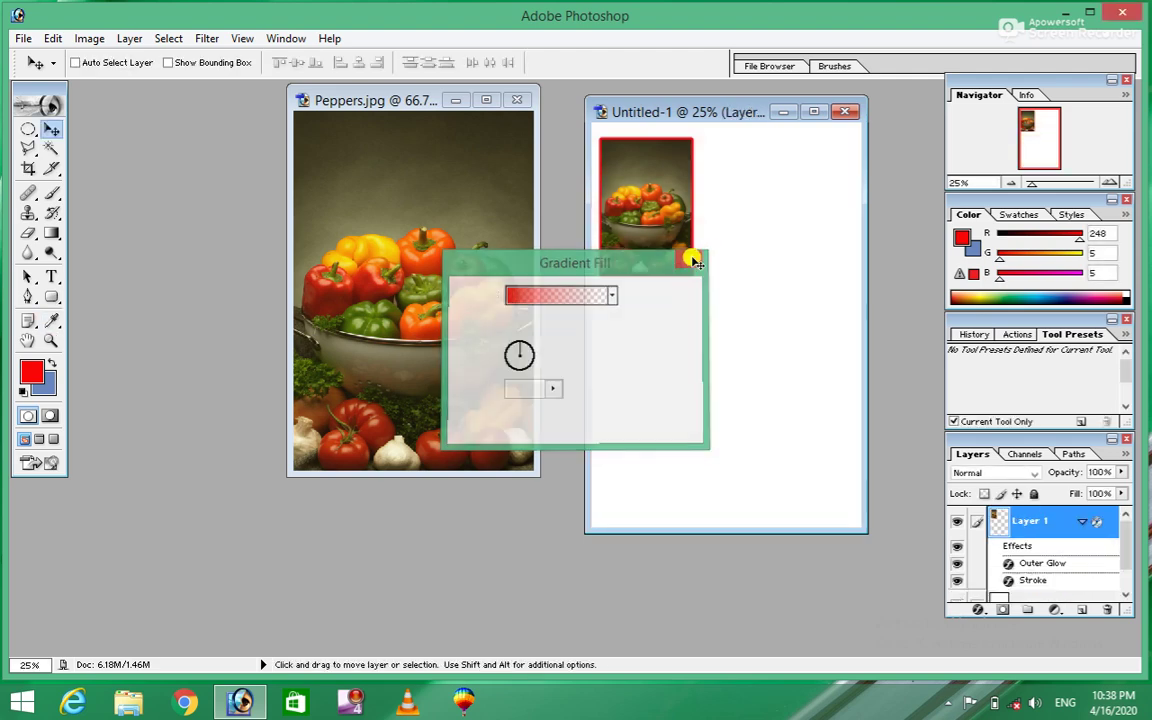
{"action": "left_click", "coordinate": [130, 39]}
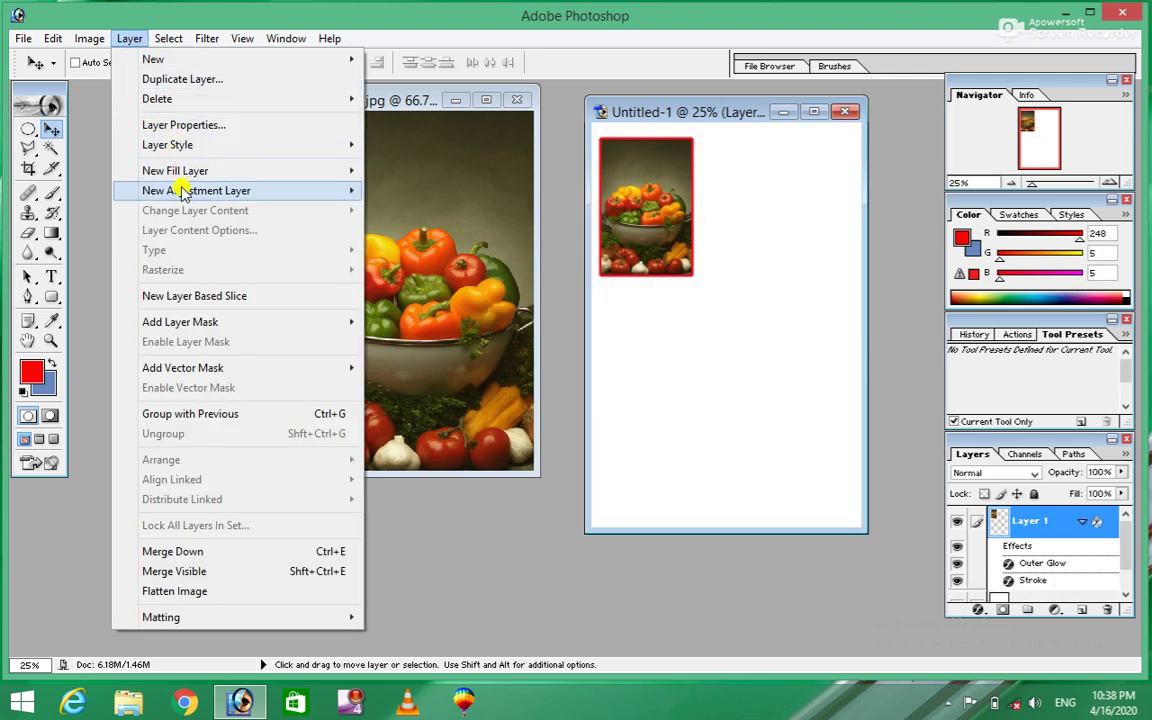
{"action": "mouse_move", "coordinate": [175, 171]}
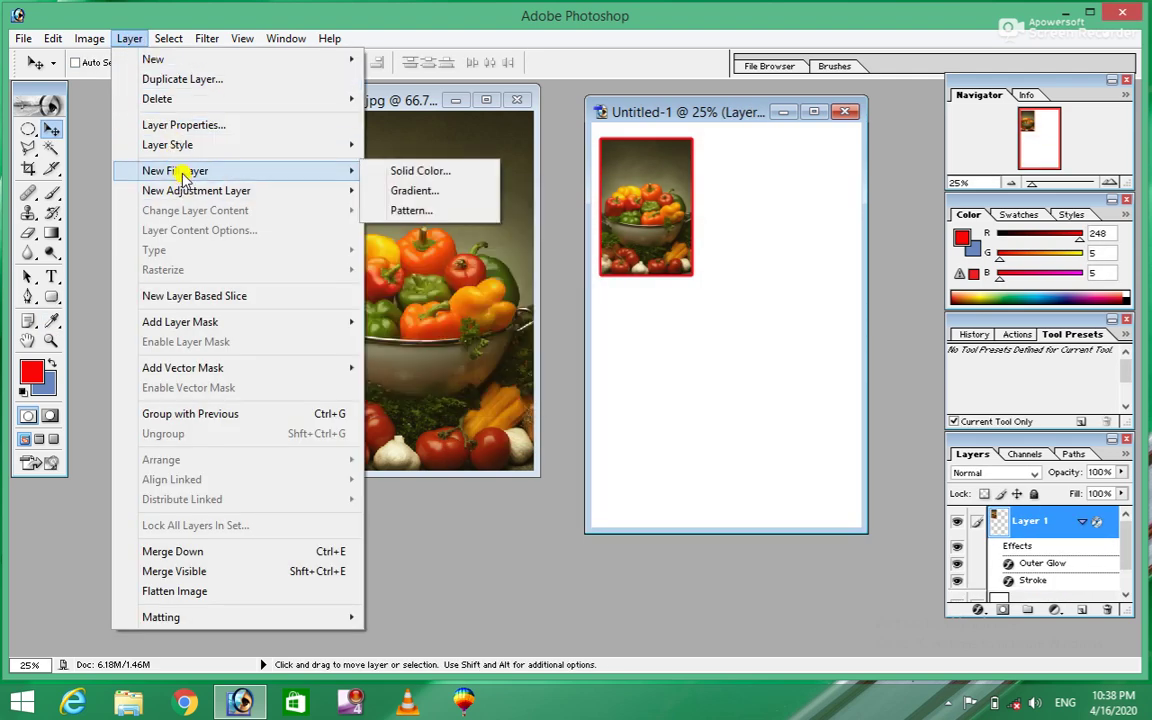
{"action": "left_click", "coordinate": [428, 213]}
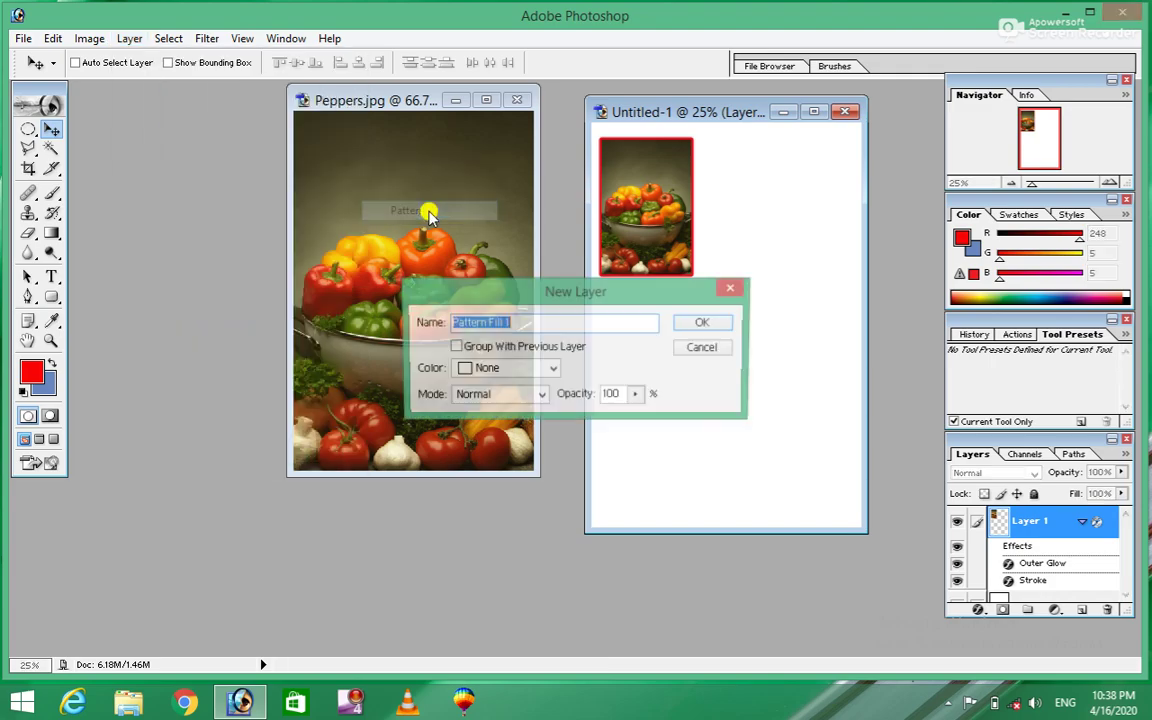
{"action": "left_click", "coordinate": [702, 326]}
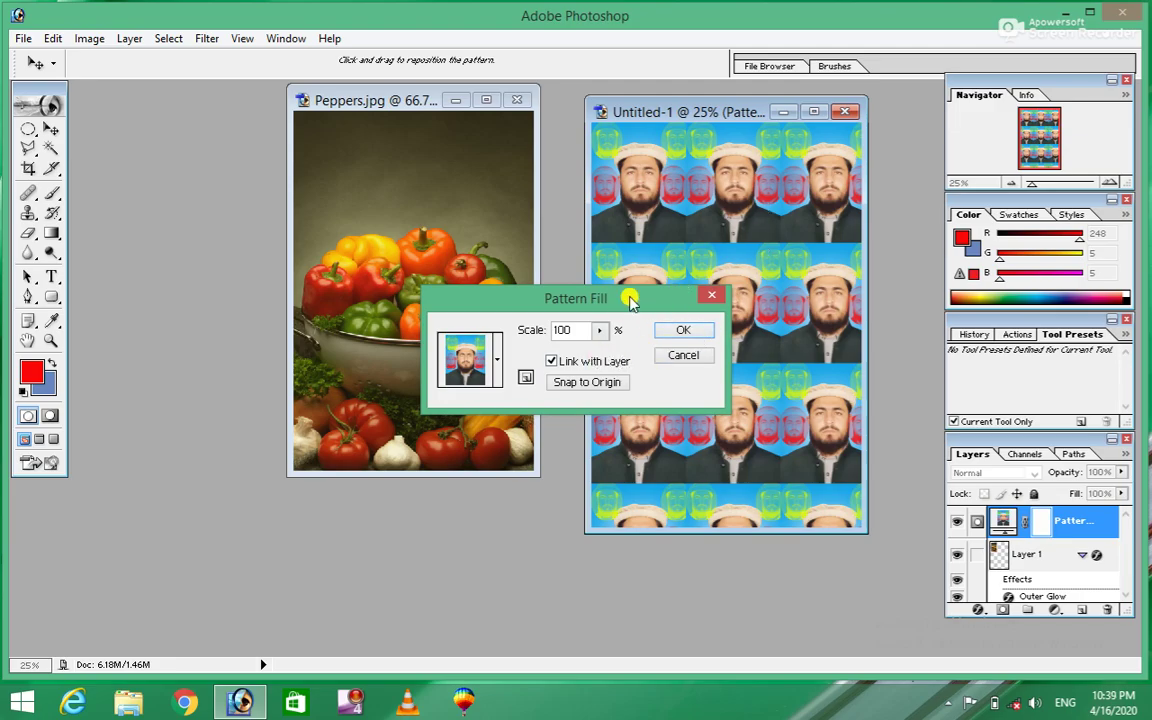
{"action": "left_click_drag", "start_coordinate": [628, 300], "coordinate": [417, 226]}
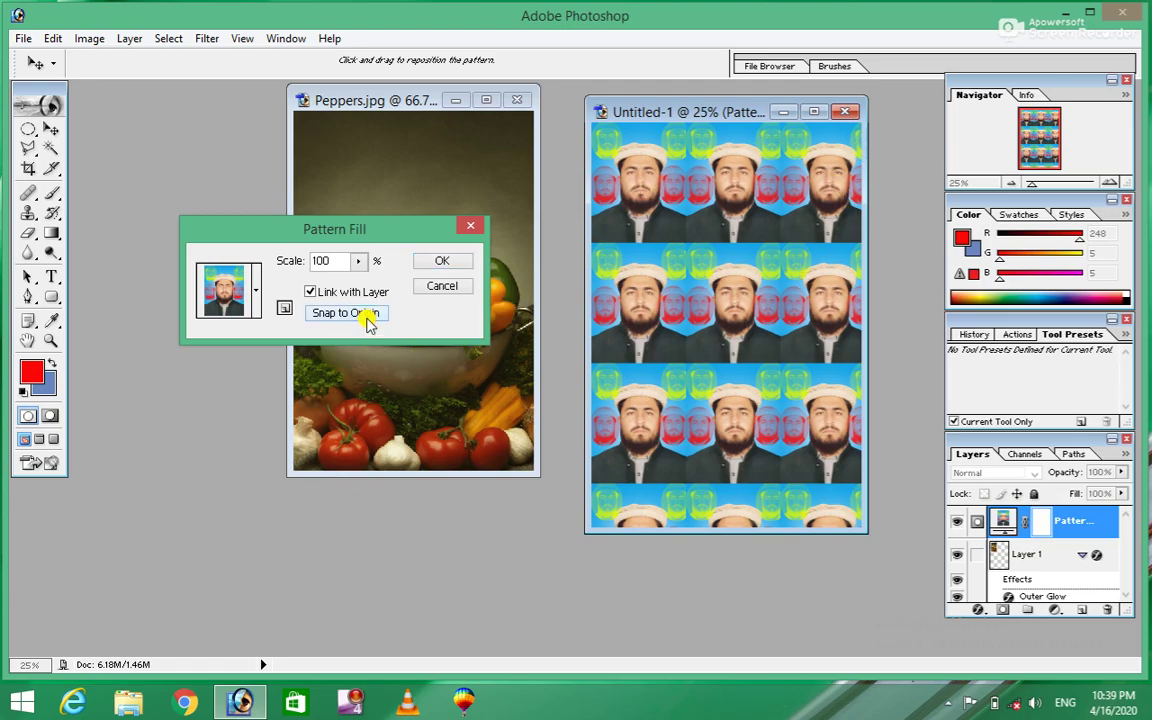
{"action": "left_click", "coordinate": [311, 292]}
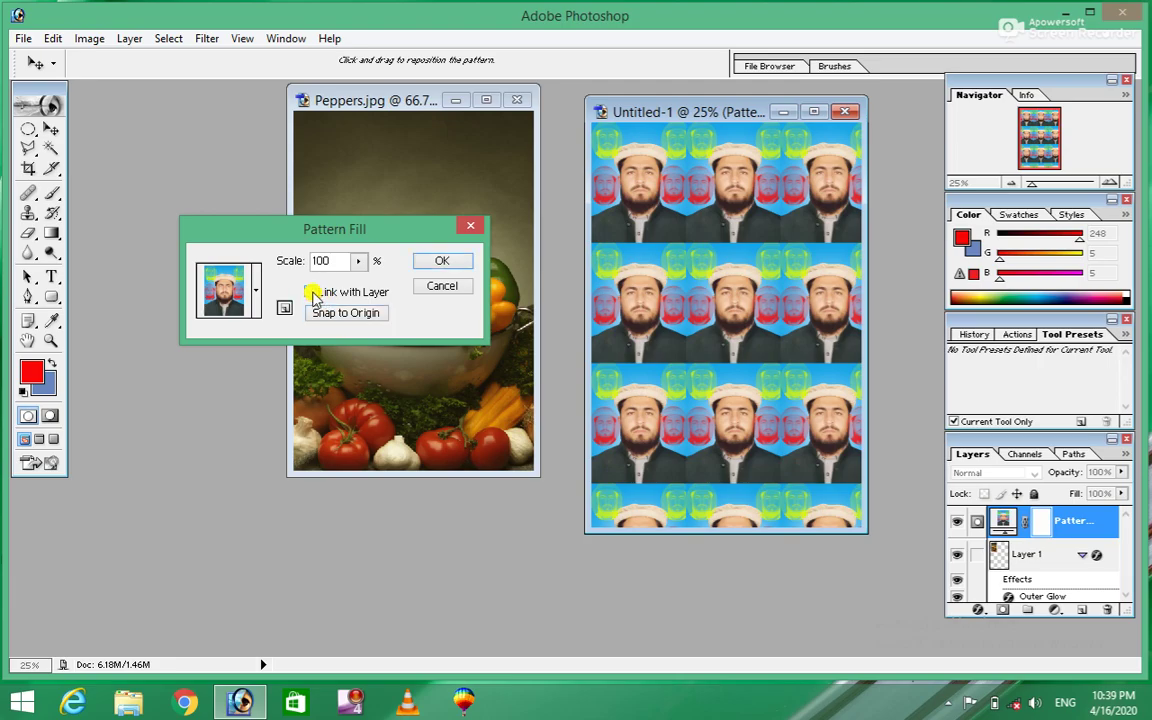
{"action": "left_click", "coordinate": [256, 289]}
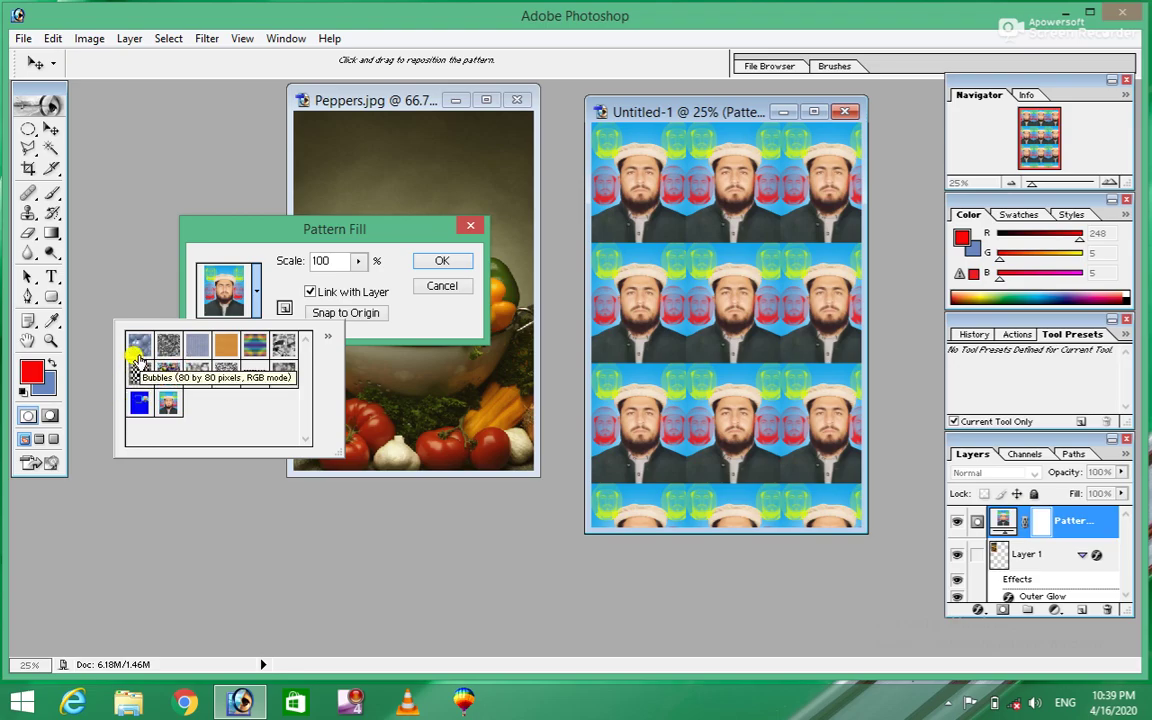
{"action": "left_click", "coordinate": [140, 405]}
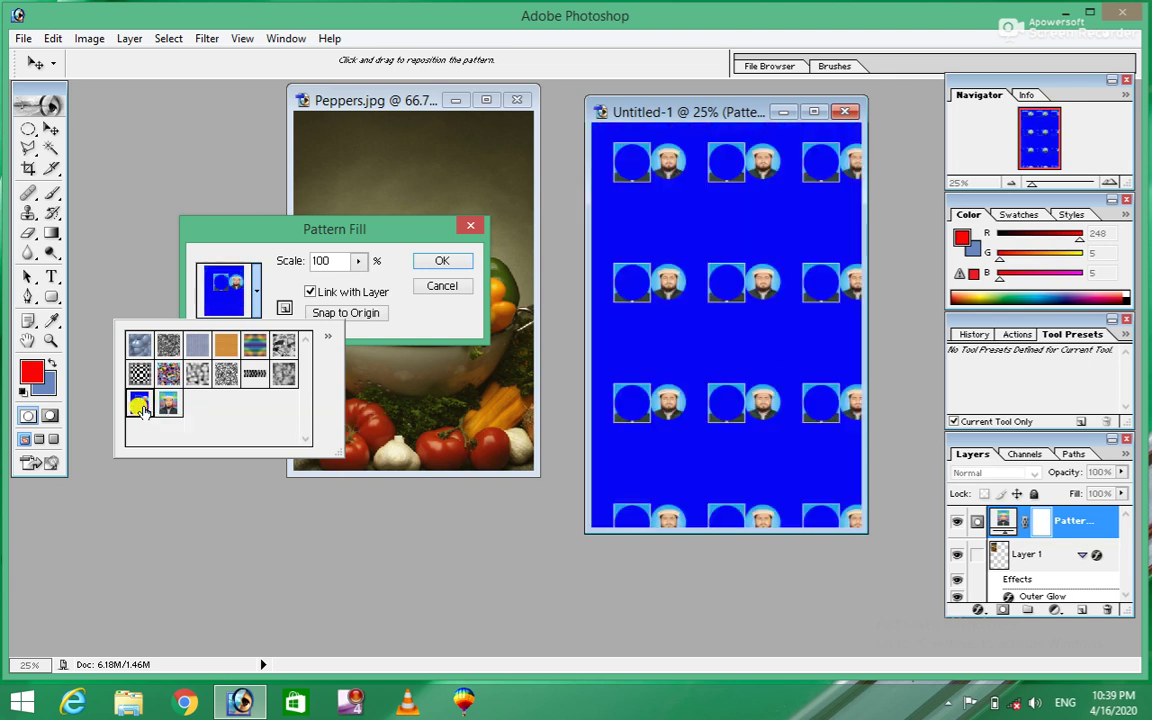
{"action": "left_click", "coordinate": [284, 374]}
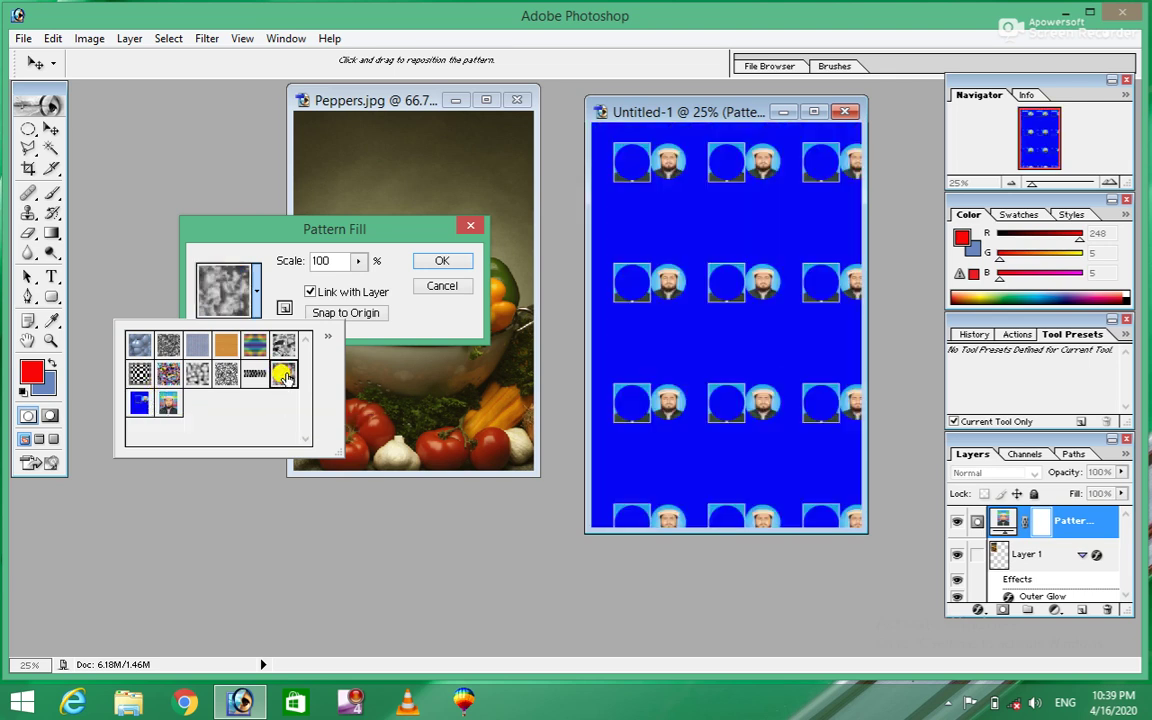
{"action": "left_click", "coordinate": [255, 374]}
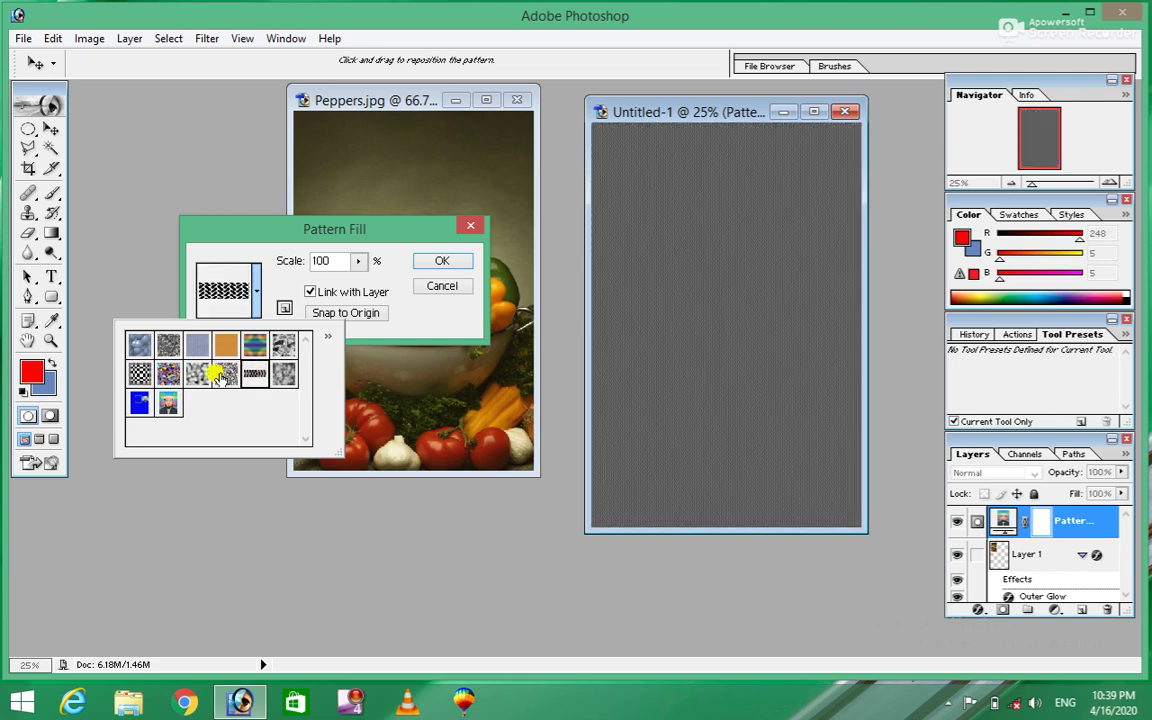
{"action": "left_click", "coordinate": [218, 375]}
{"action": "left_click", "coordinate": [198, 346]}
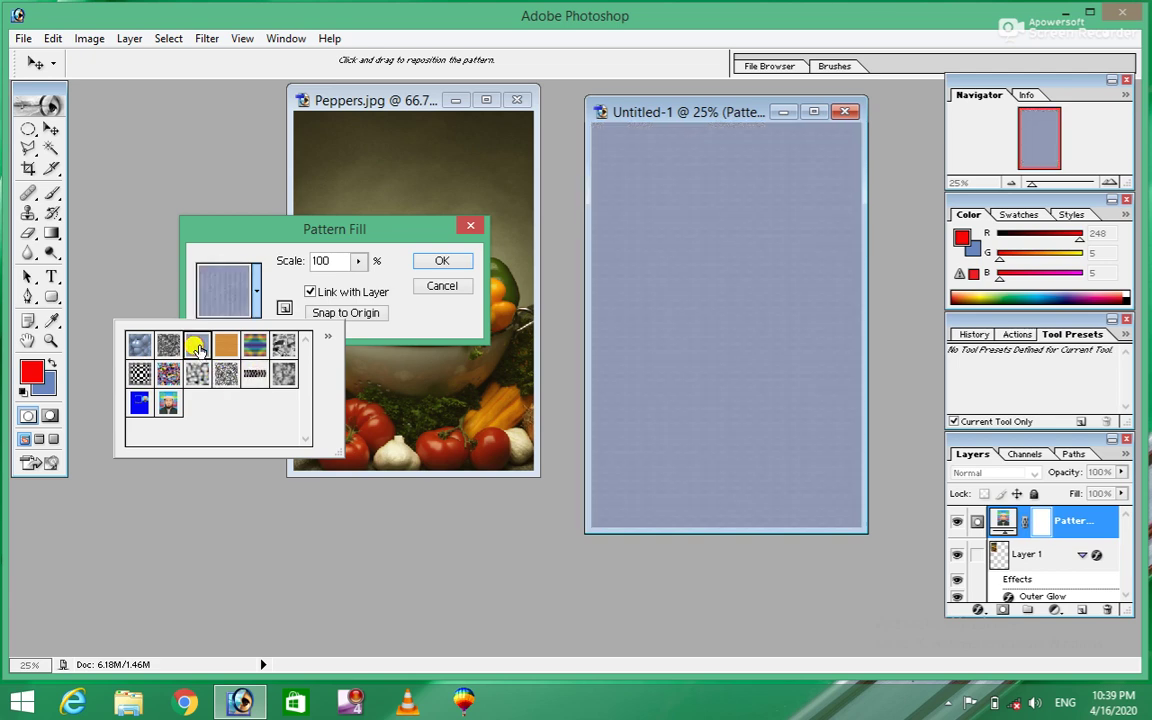
{"action": "left_click", "coordinate": [168, 345]}
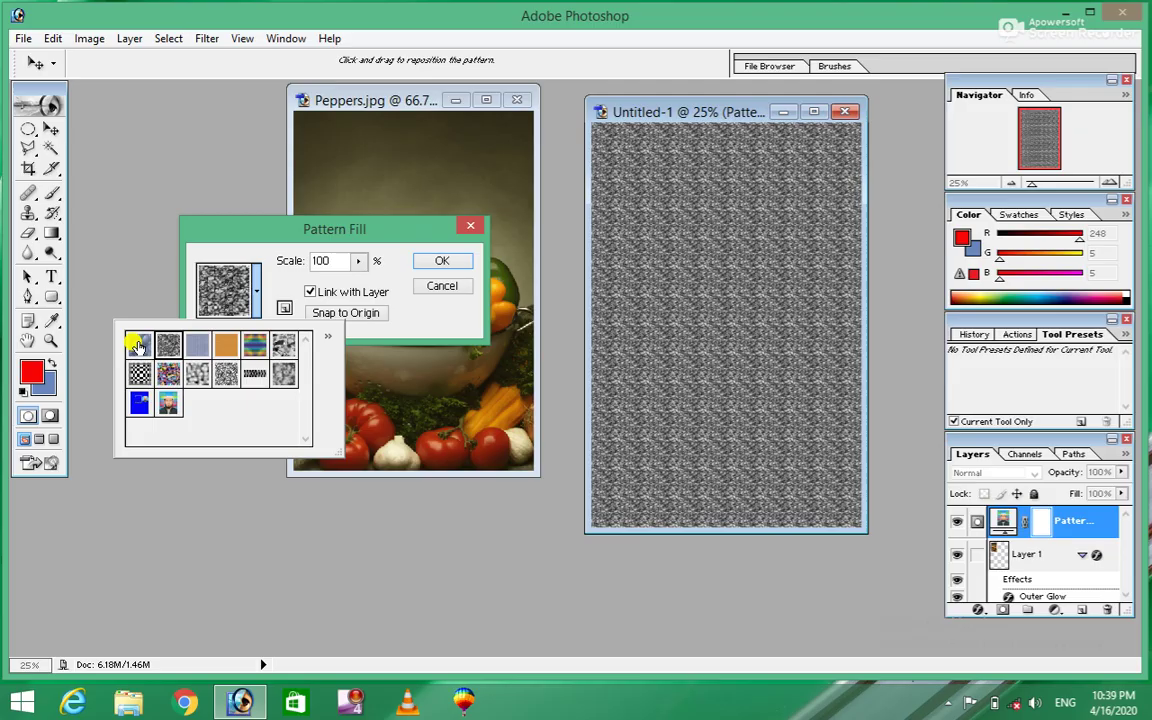
{"action": "left_click", "coordinate": [137, 345]}
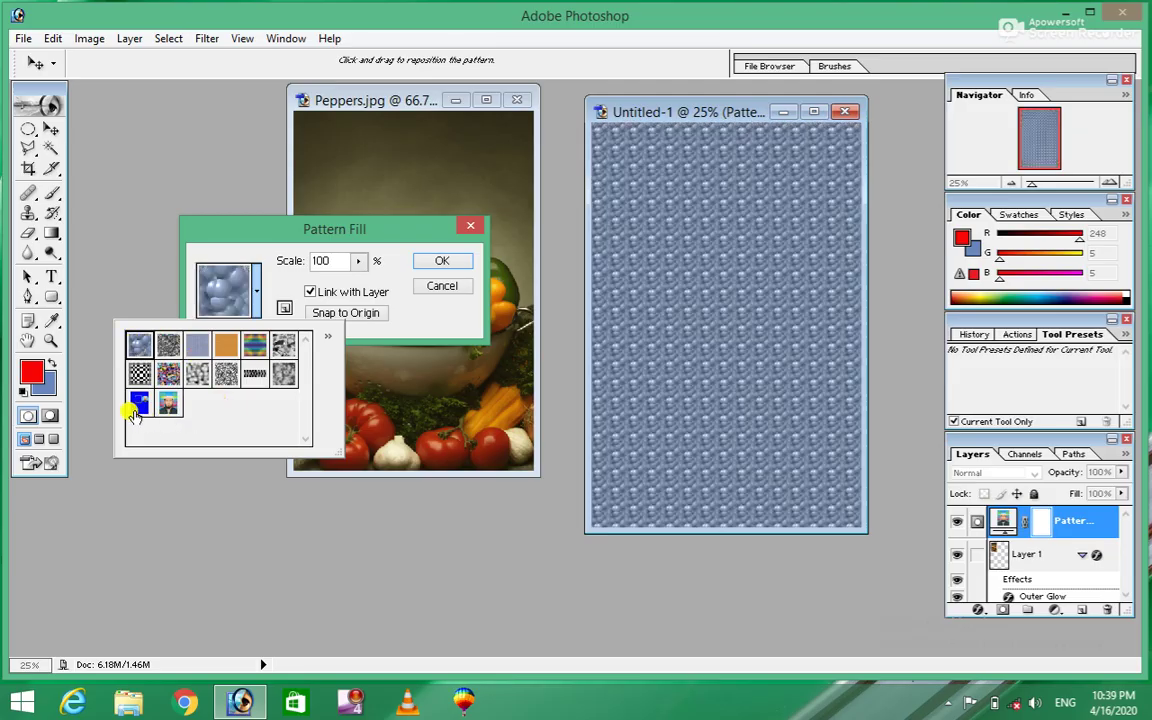
{"action": "left_click", "coordinate": [136, 405]}
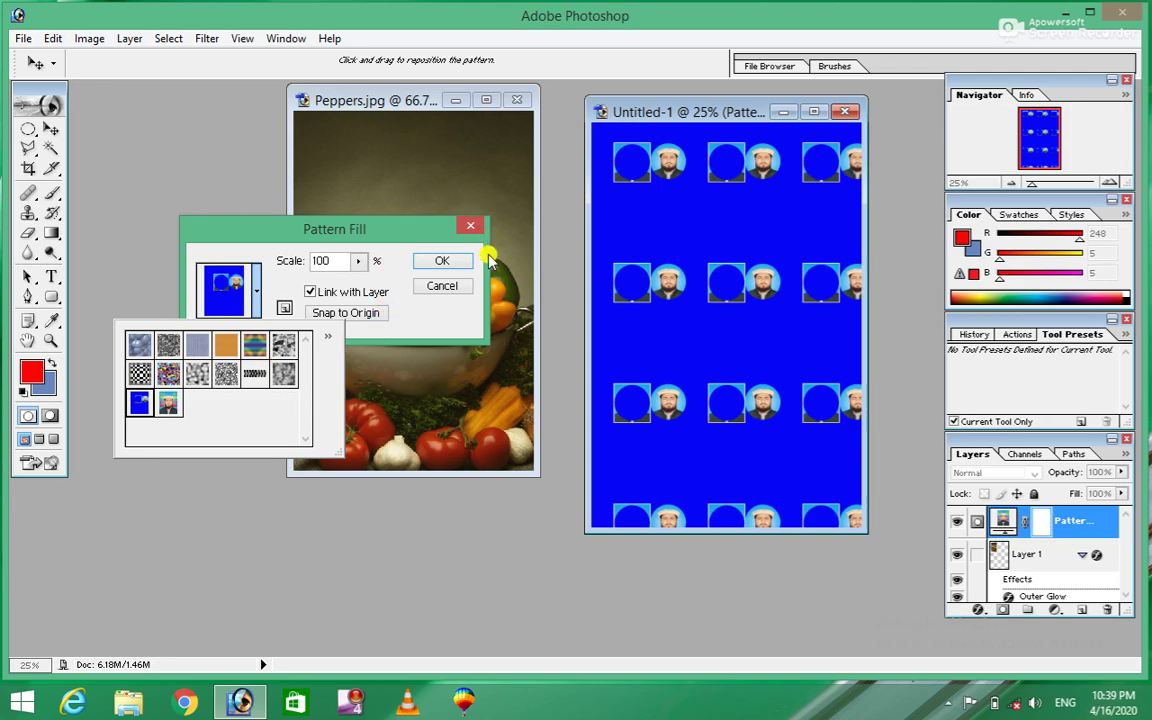
{"action": "left_click", "coordinate": [450, 288]}
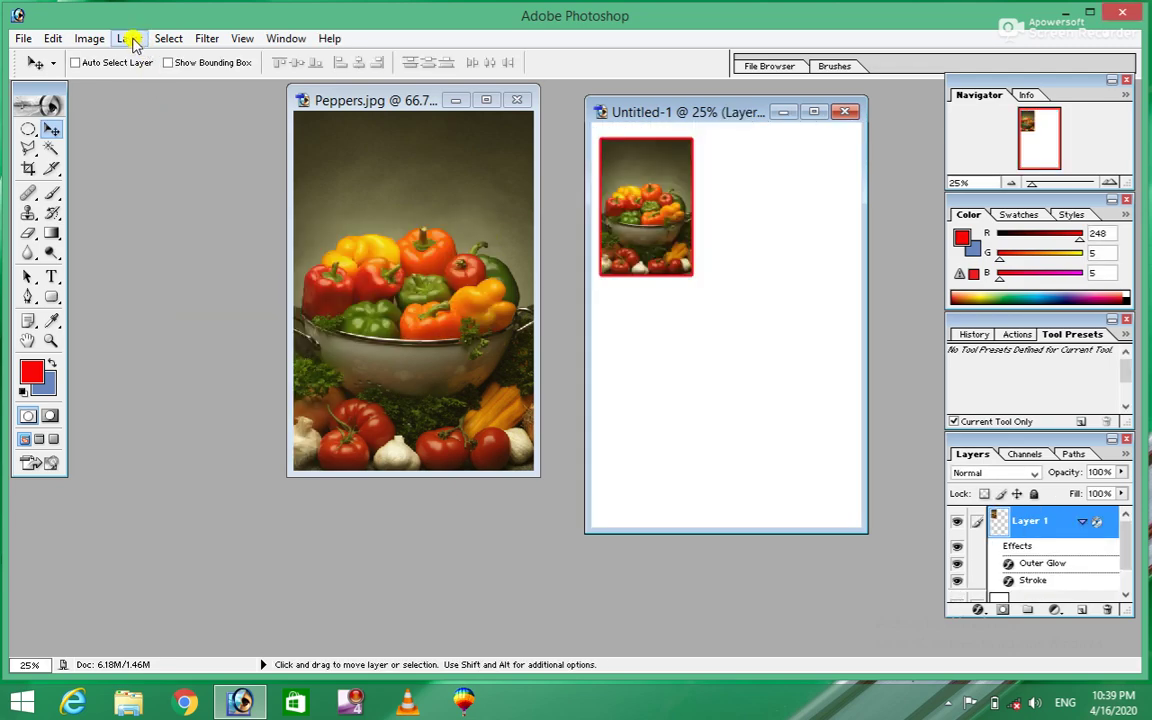
Step: Add a Levels adjustment layer, raise the output black level to lighten, then cancel it
{"action": "left_click", "coordinate": [129, 38]}
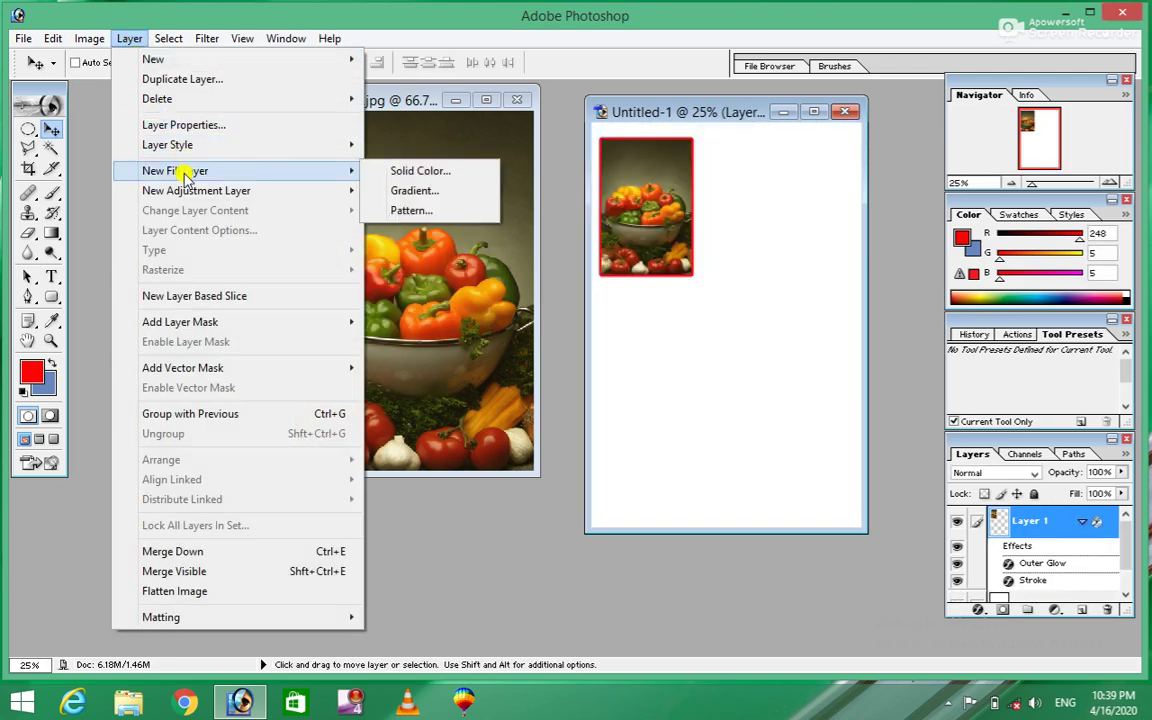
{"action": "mouse_move", "coordinate": [196, 190]}
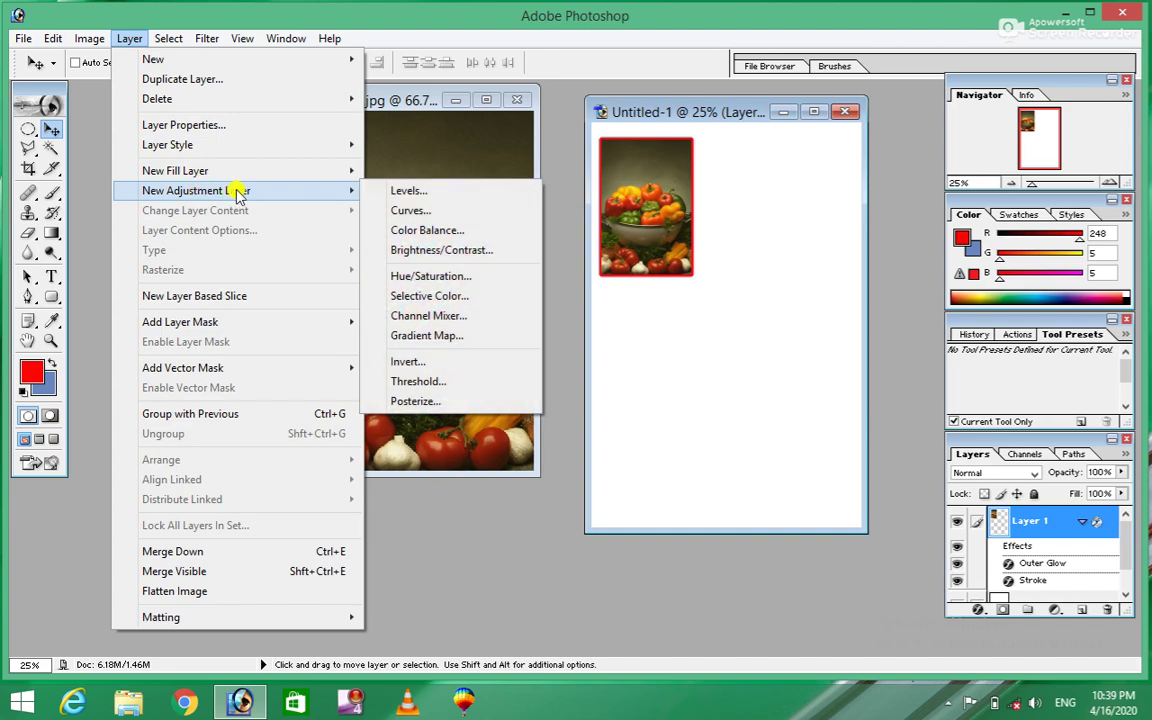
{"action": "left_click", "coordinate": [424, 192]}
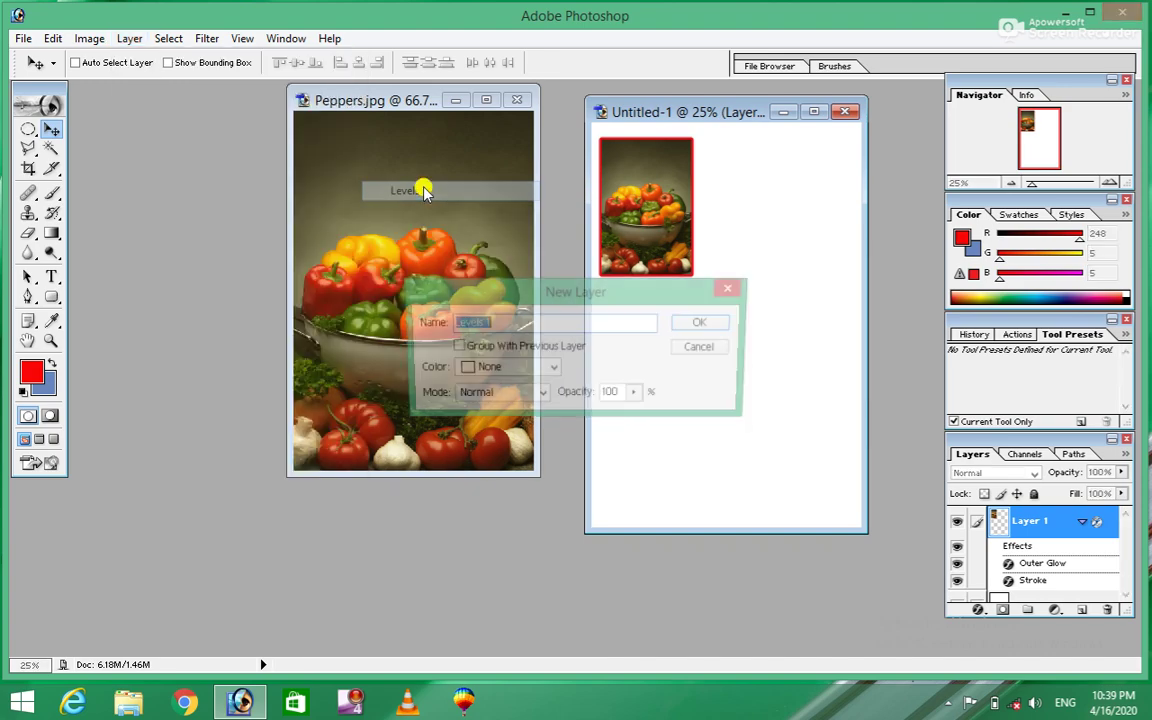
{"action": "left_click", "coordinate": [713, 321]}
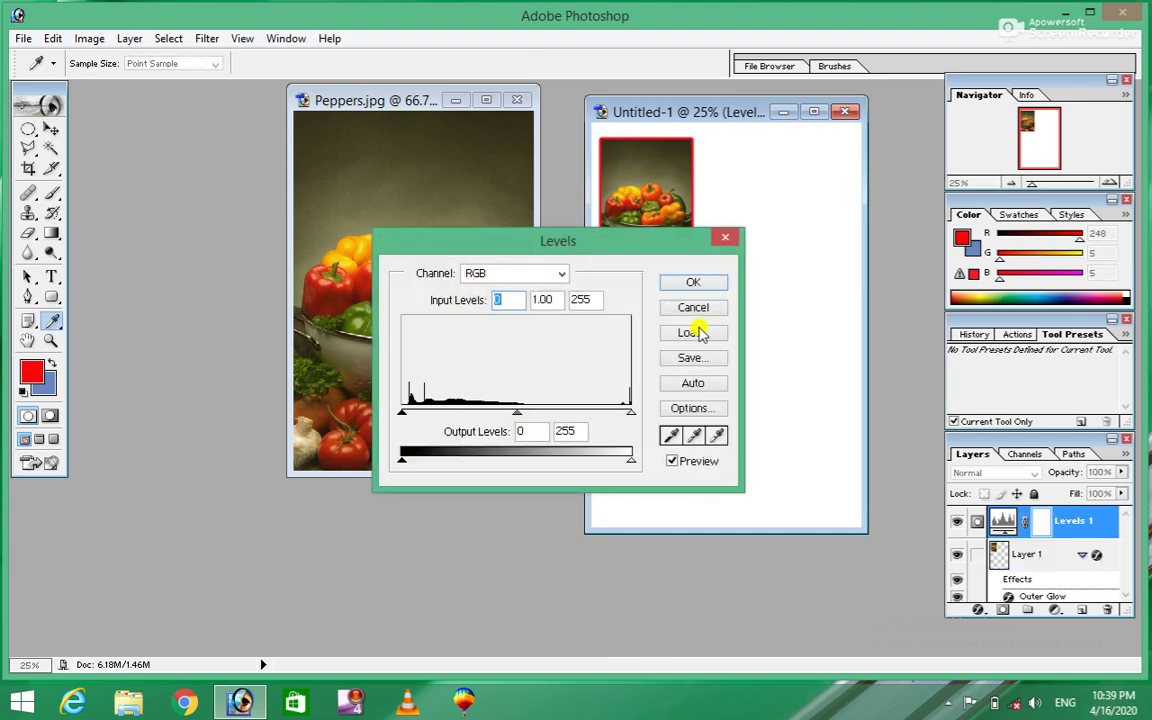
{"action": "mouse_move", "coordinate": [403, 461]}
{"action": "left_mouse_down"}
{"action": "mouse_move", "coordinate": [570, 461]}
{"action": "mouse_move", "coordinate": [343, 450]}
{"action": "left_mouse_up"}
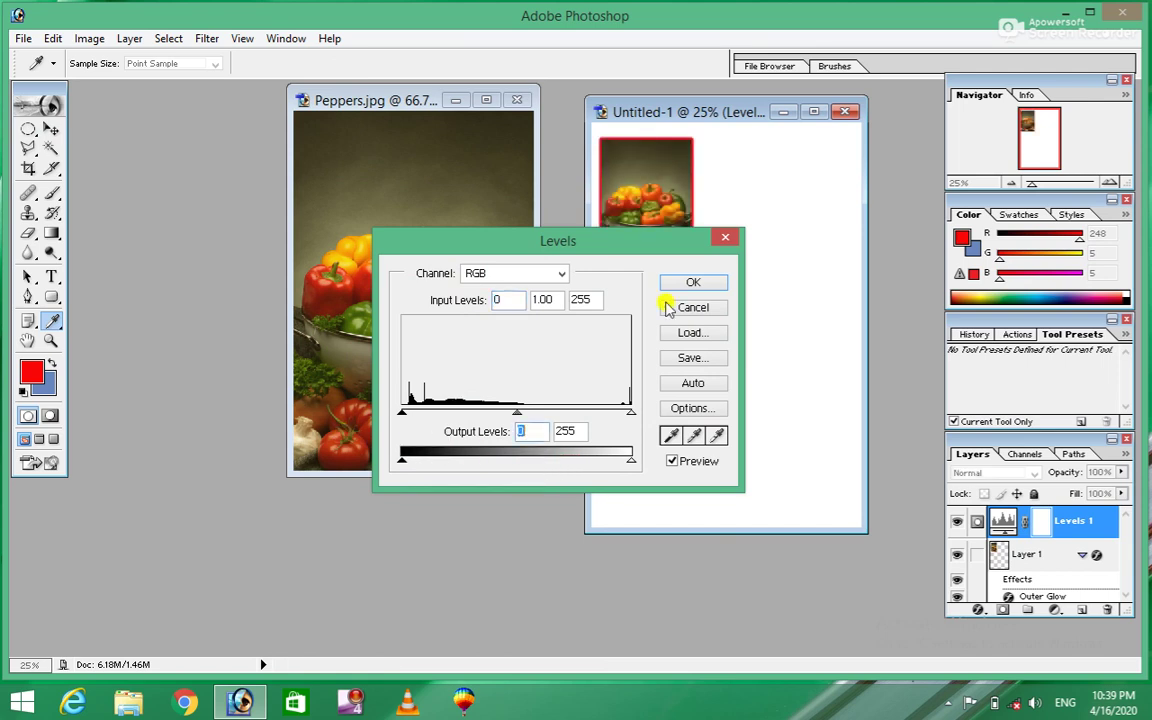
{"action": "left_click", "coordinate": [726, 238]}
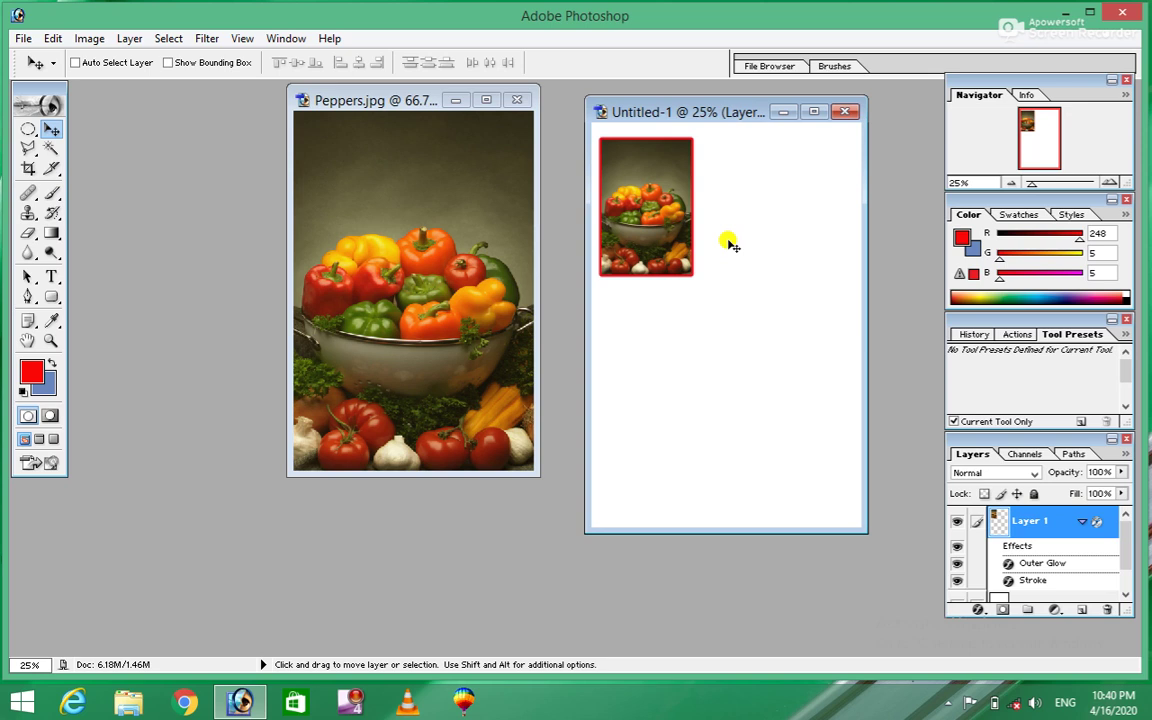
Step: Cycle Layer 1 opacity through 10%, 30%, 45%, 89%, 9% and 99%, ending at 90%
{"action": "key", "text": "1"}
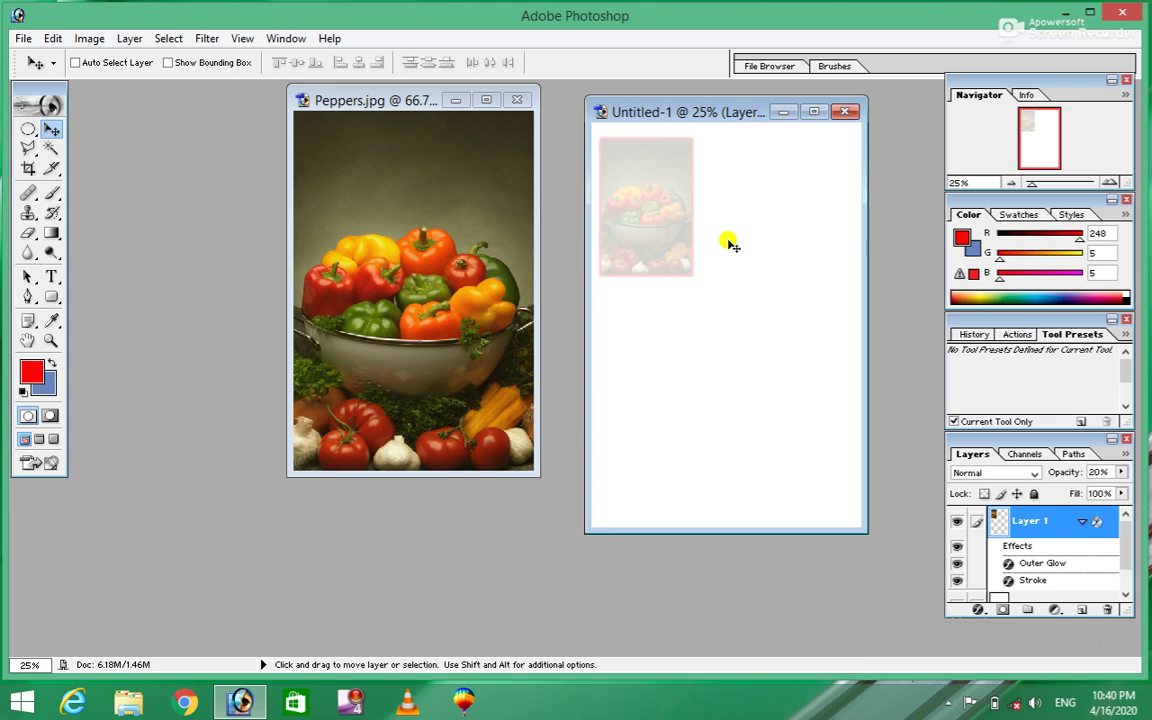
{"action": "key", "text": "3"}
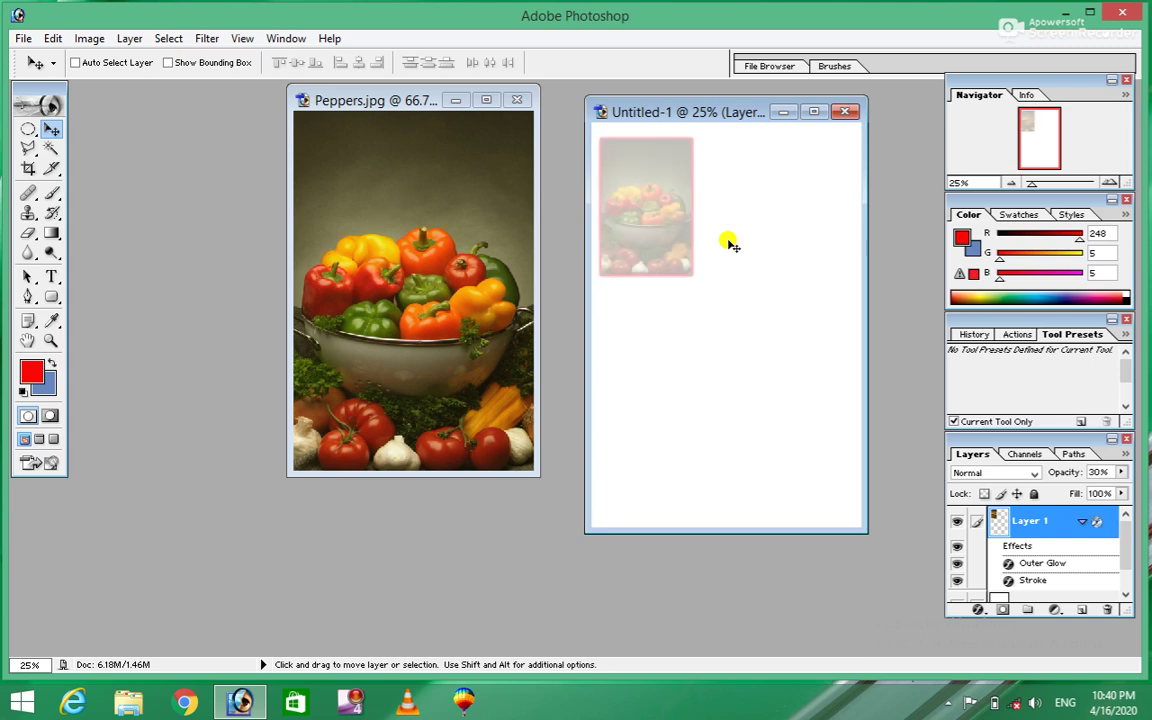
{"action": "key", "text": "4"}
{"action": "key", "text": "5"}
{"action": "key", "text": "8"}
{"action": "key", "text": "9"}
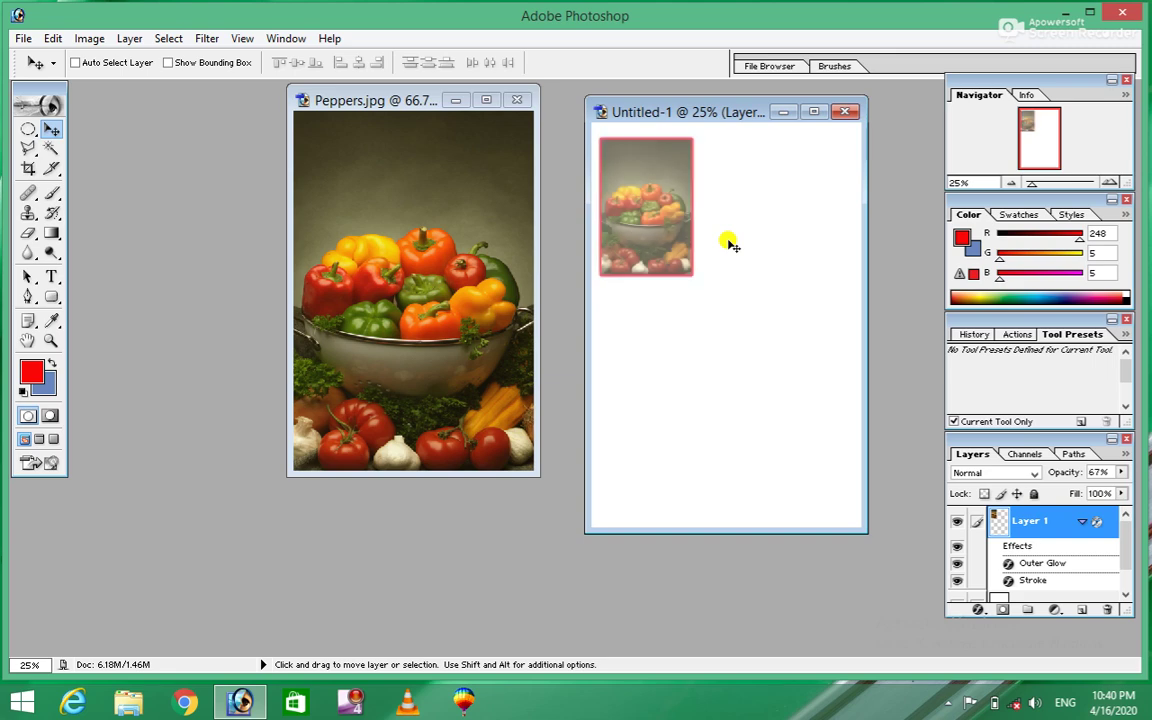
{"action": "key", "text": "0"}
{"action": "key", "text": "9"}
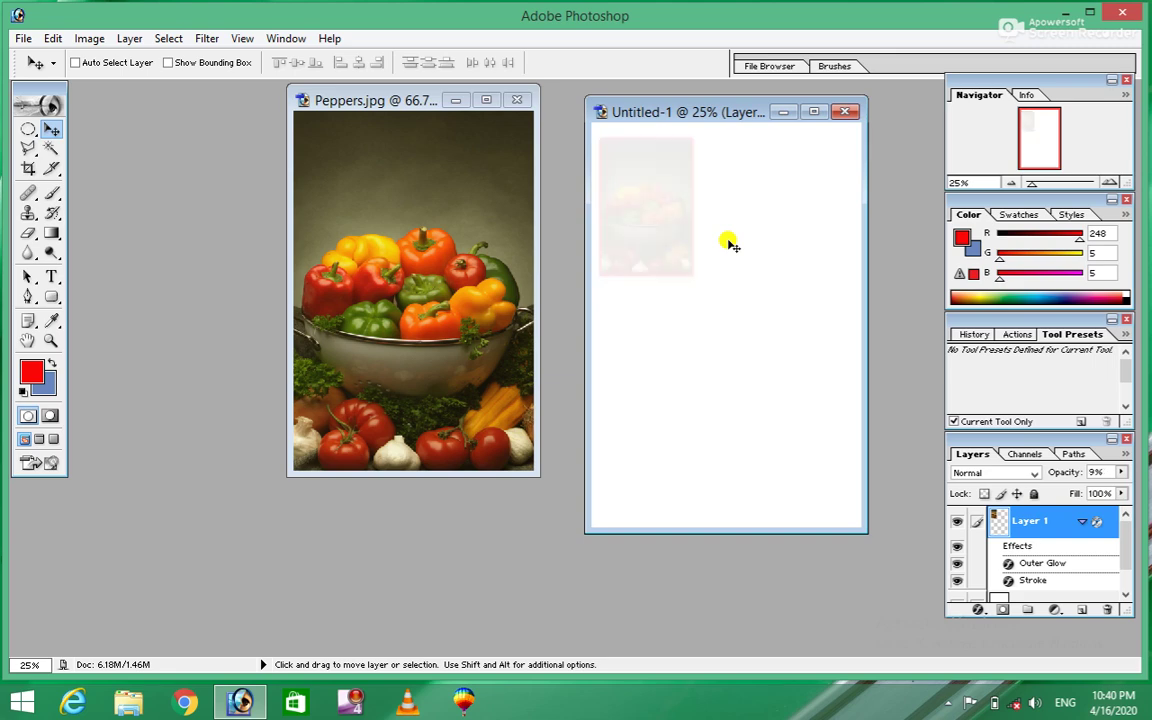
{"action": "key", "text": "9"}
{"action": "key", "text": "9"}
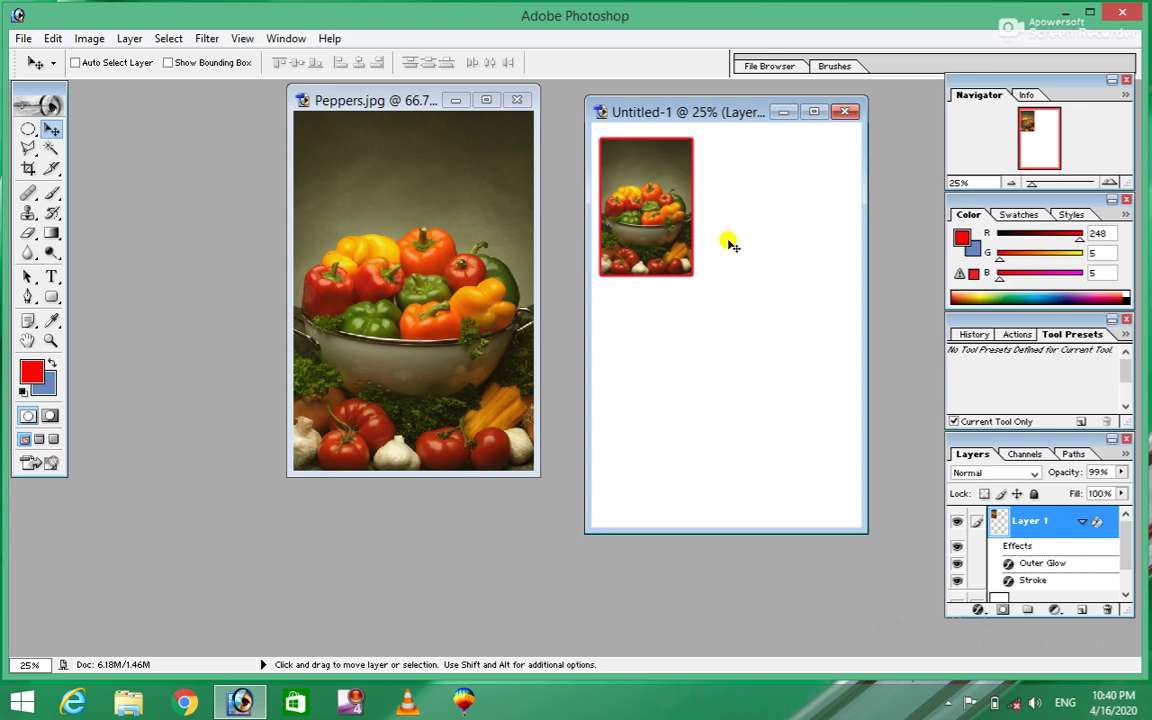
{"action": "key", "text": "1"}
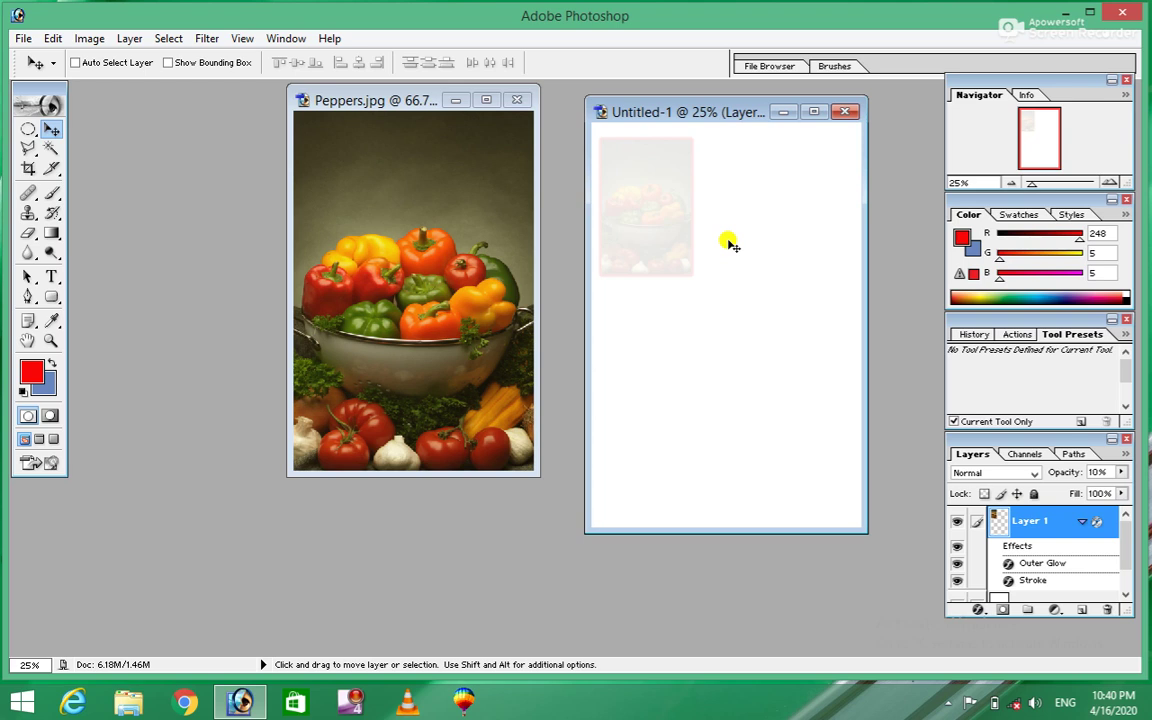
{"action": "key", "text": "9"}
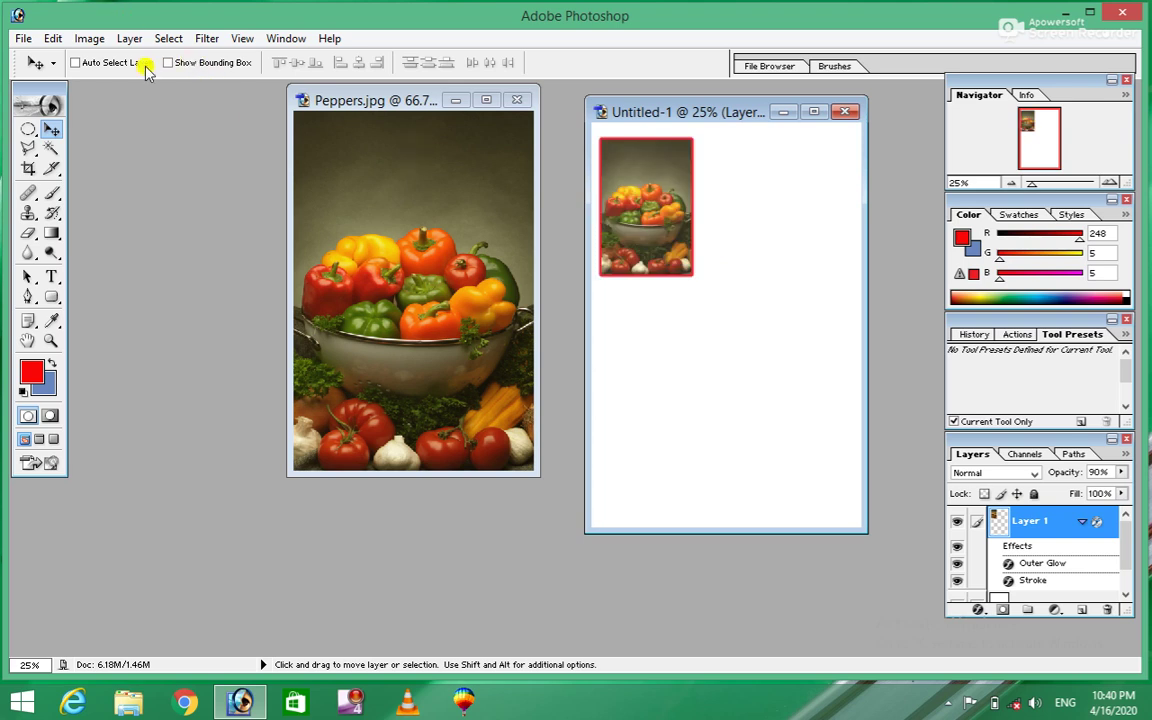
{"action": "left_click", "coordinate": [129, 38]}
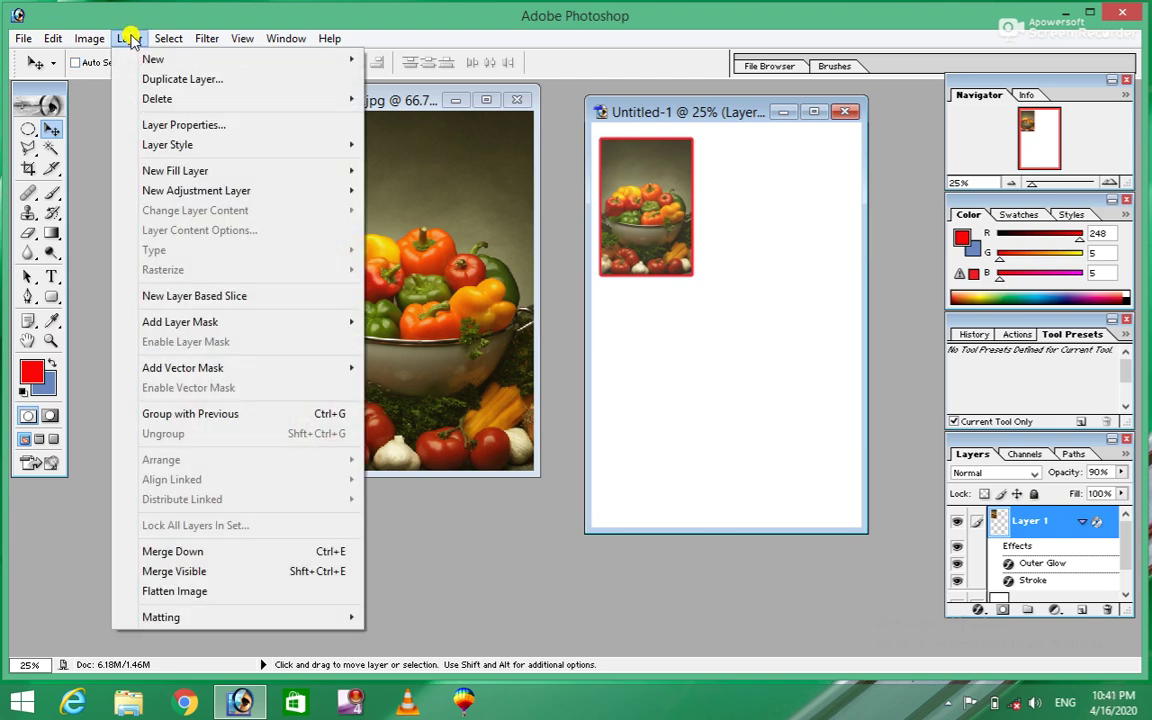
{"action": "mouse_move", "coordinate": [196, 190]}
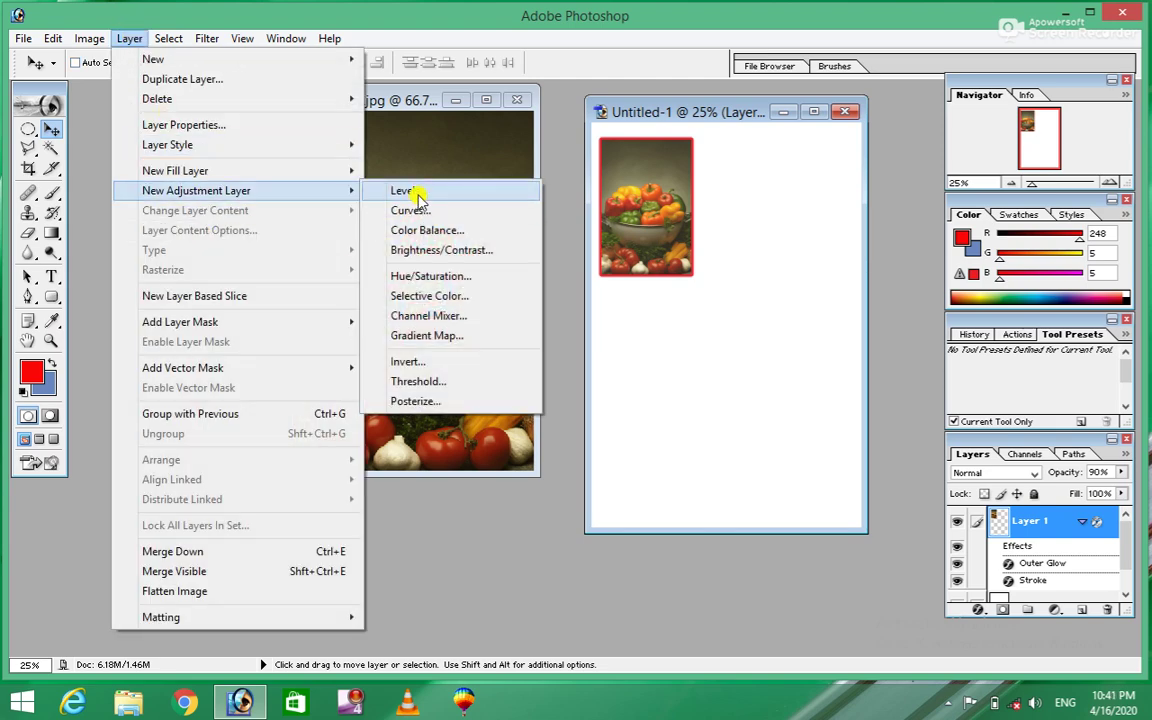
{"action": "left_click", "coordinate": [418, 196]}
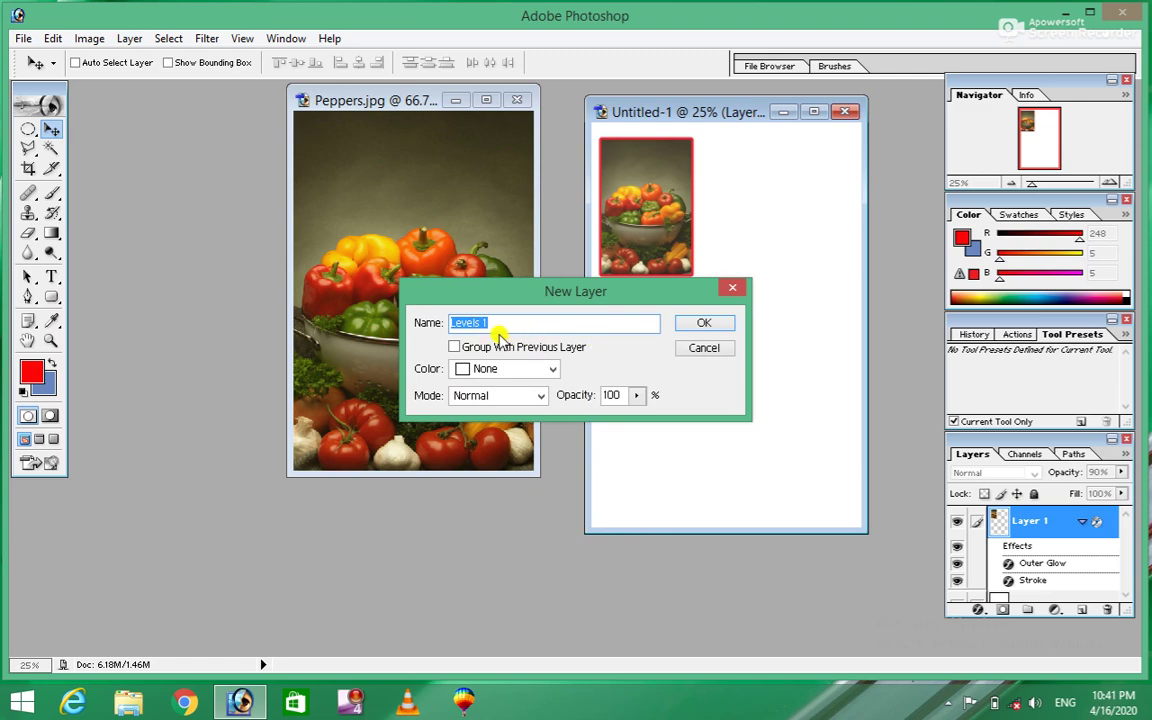
{"action": "left_click", "coordinate": [544, 369]}
{"action": "left_click", "coordinate": [542, 369]}
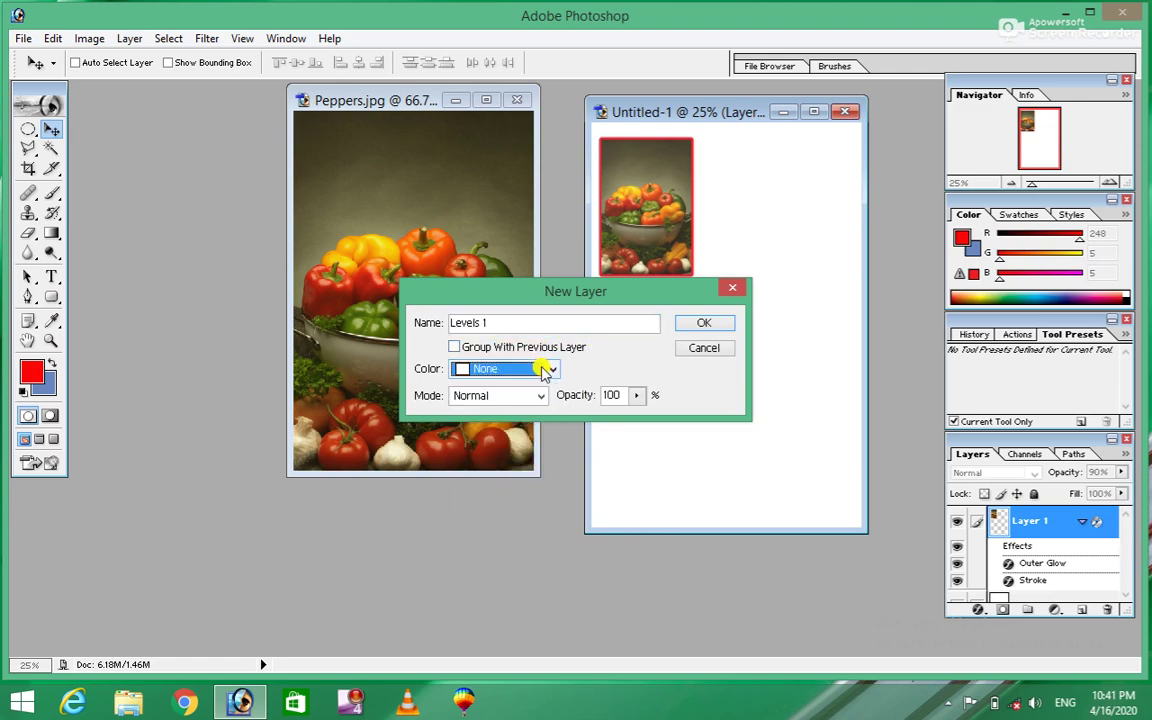
{"action": "left_click", "coordinate": [515, 398]}
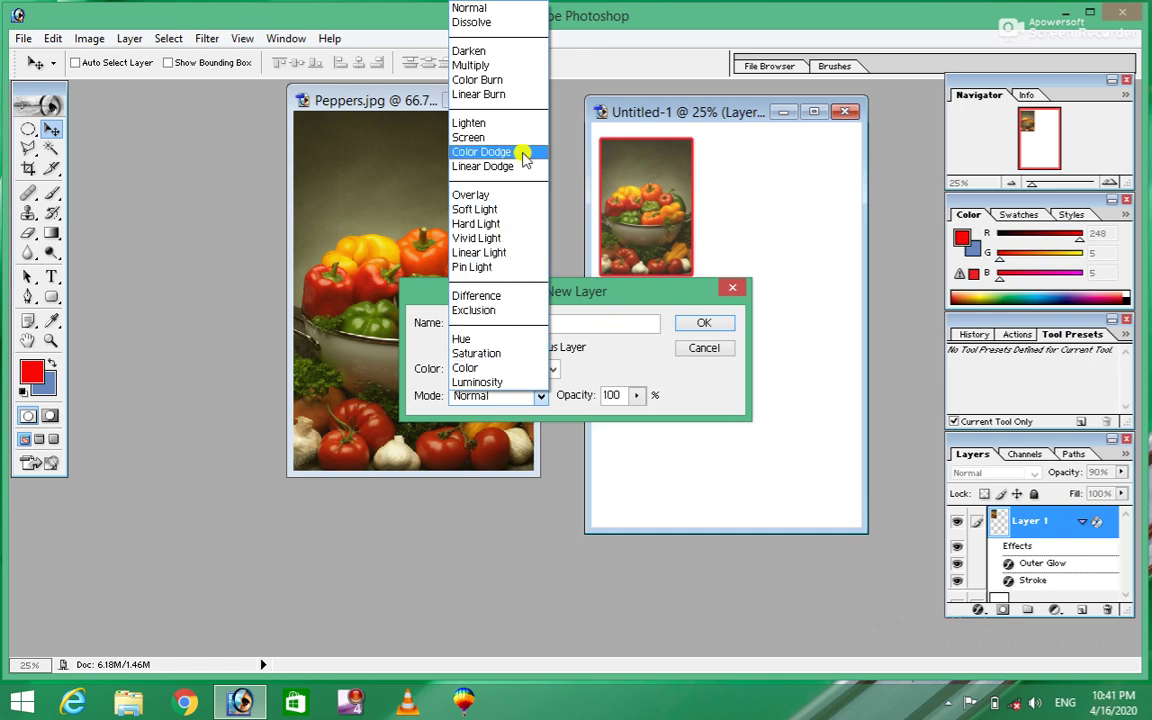
{"action": "left_click", "coordinate": [712, 357]}
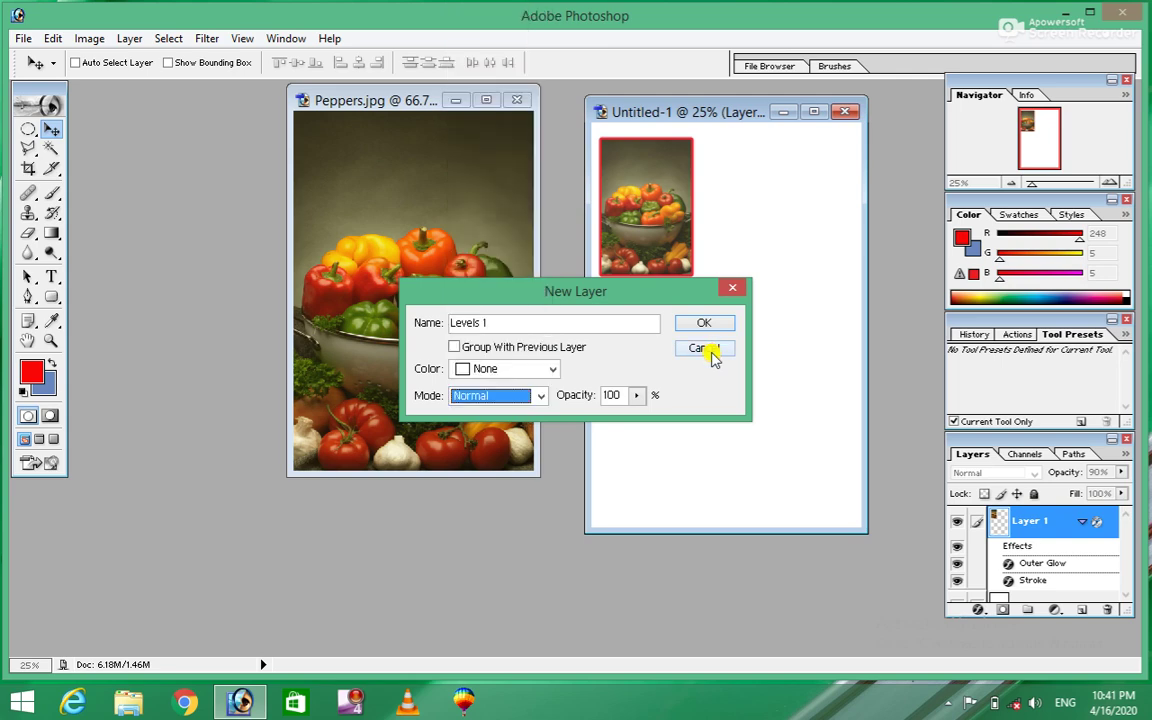
{"action": "left_click", "coordinate": [711, 354]}
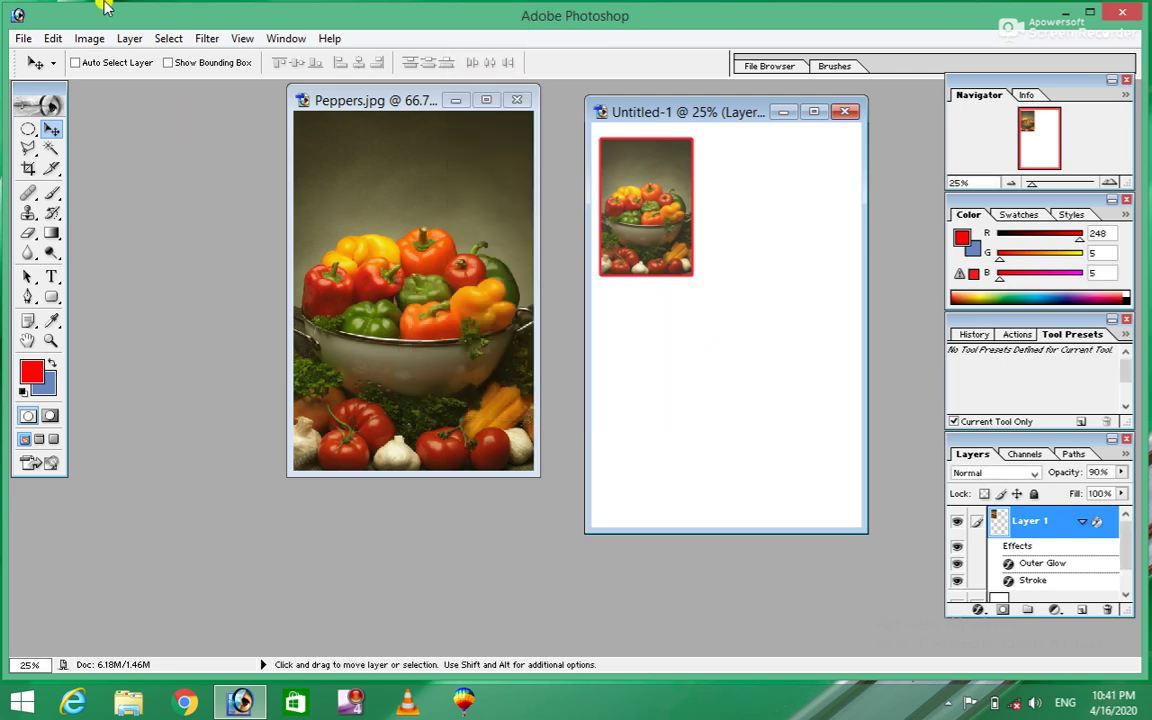
{"action": "left_click", "coordinate": [130, 40]}
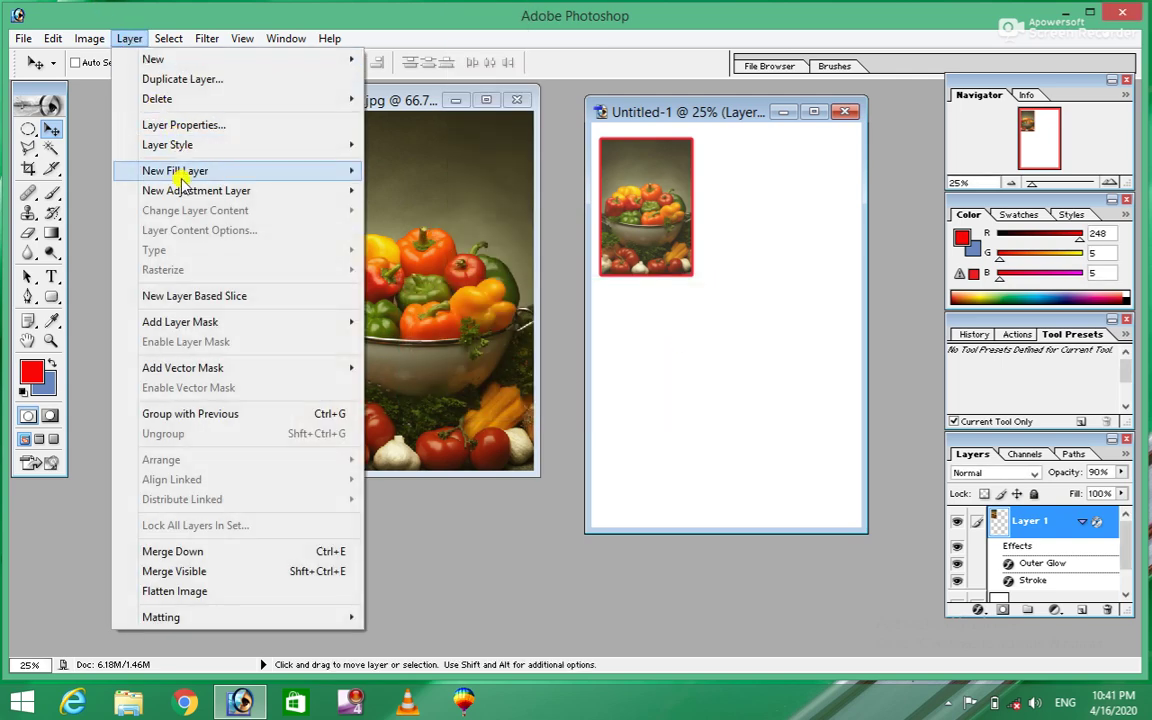
{"action": "mouse_move", "coordinate": [196, 190]}
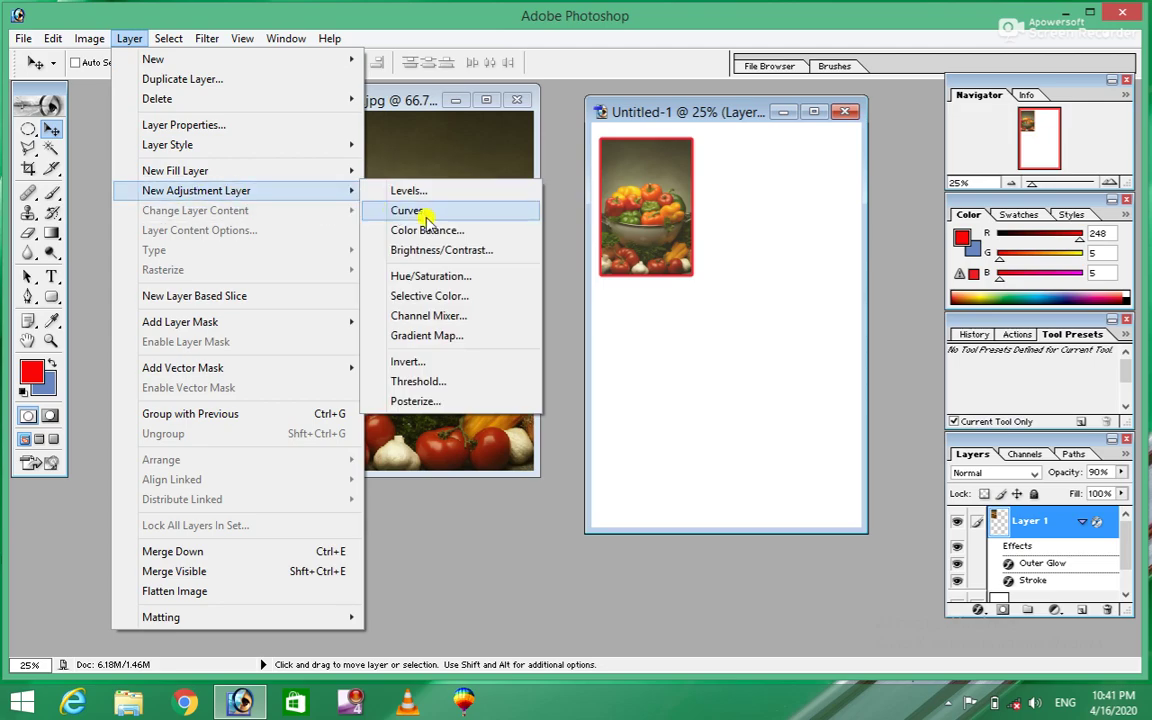
Step: Create a Curves 1 adjustment layer, bend the curve up to brighten, then cancel it
{"action": "left_click", "coordinate": [425, 214]}
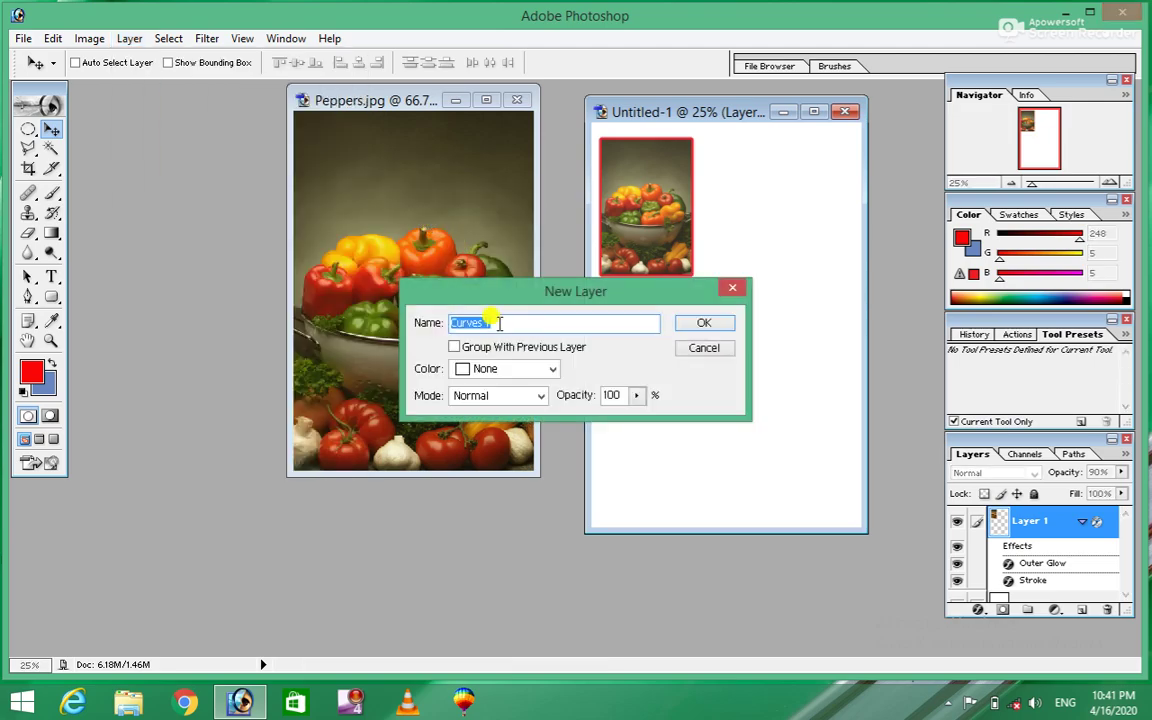
{"action": "left_click", "coordinate": [705, 348]}
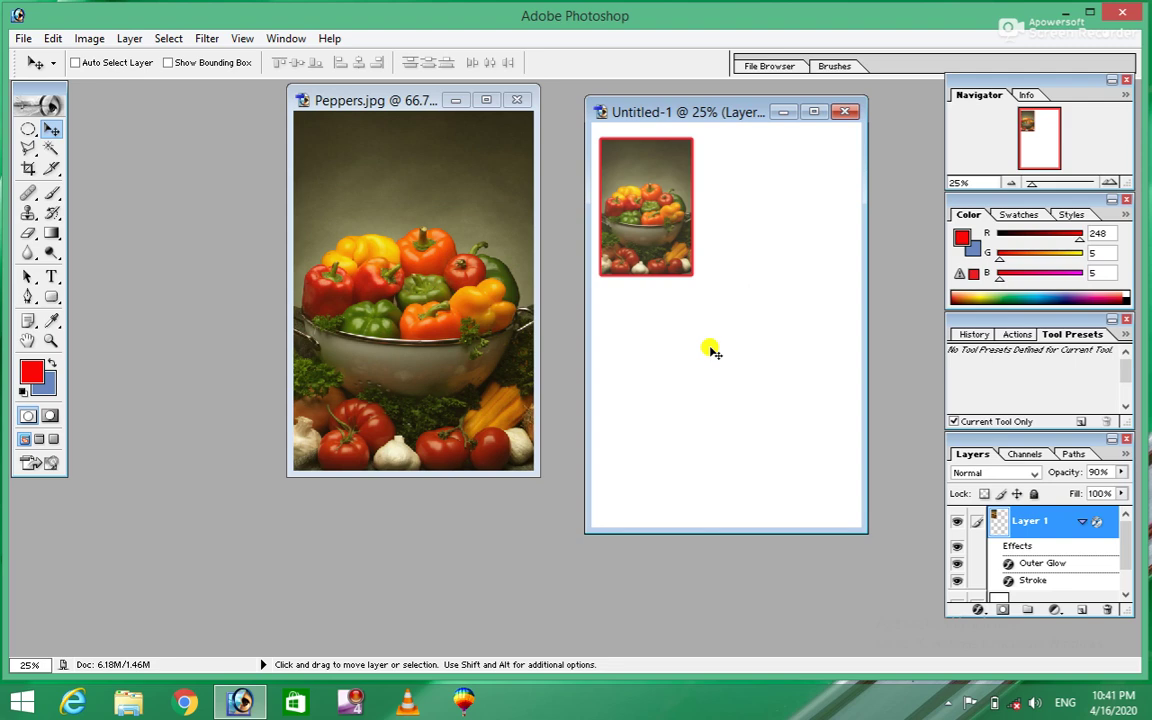
{"action": "left_click", "coordinate": [130, 38]}
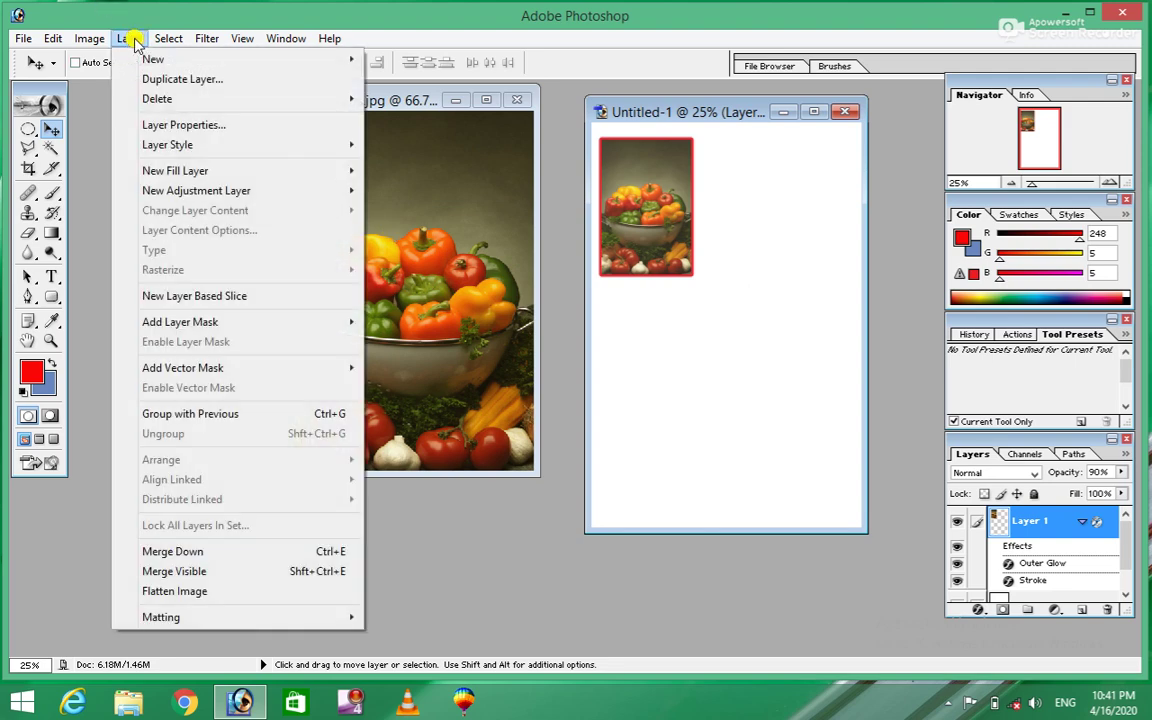
{"action": "mouse_move", "coordinate": [196, 190]}
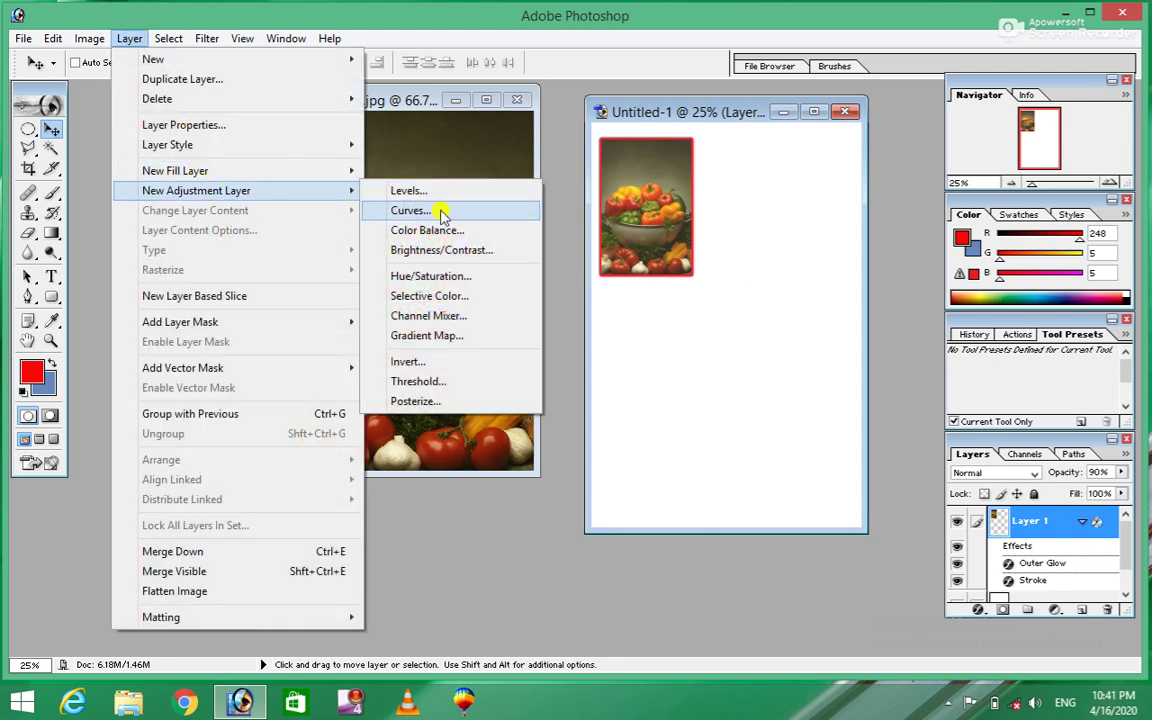
{"action": "left_click", "coordinate": [441, 214]}
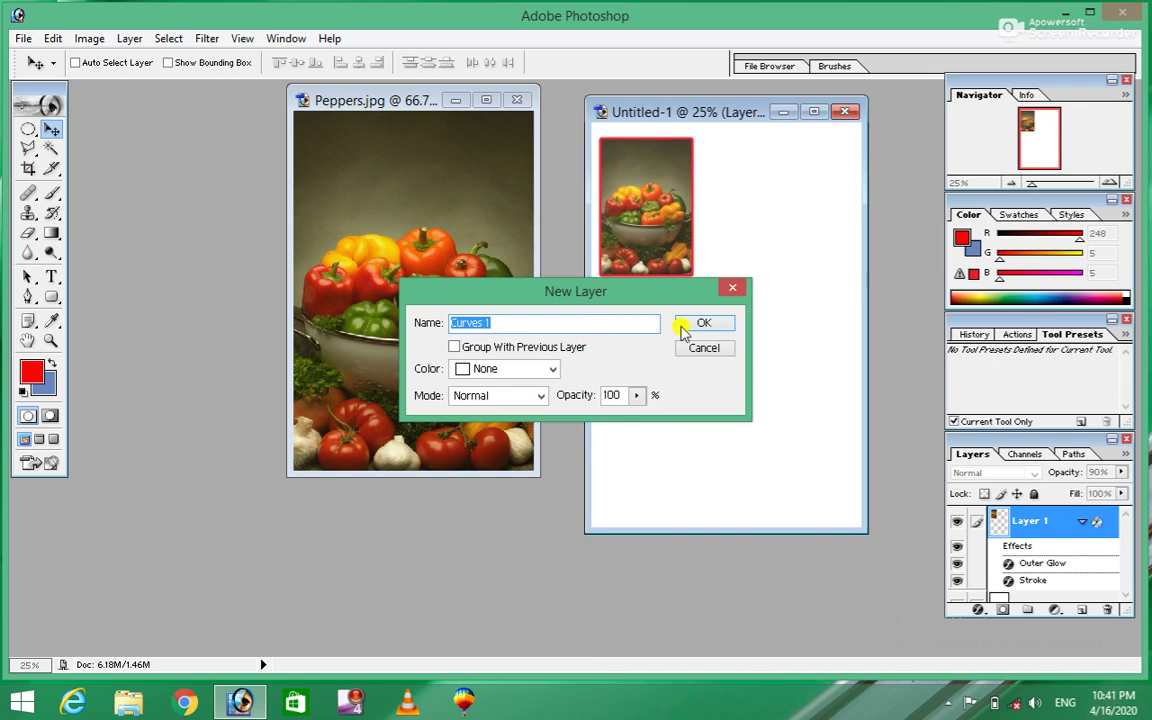
{"action": "left_click", "coordinate": [684, 325]}
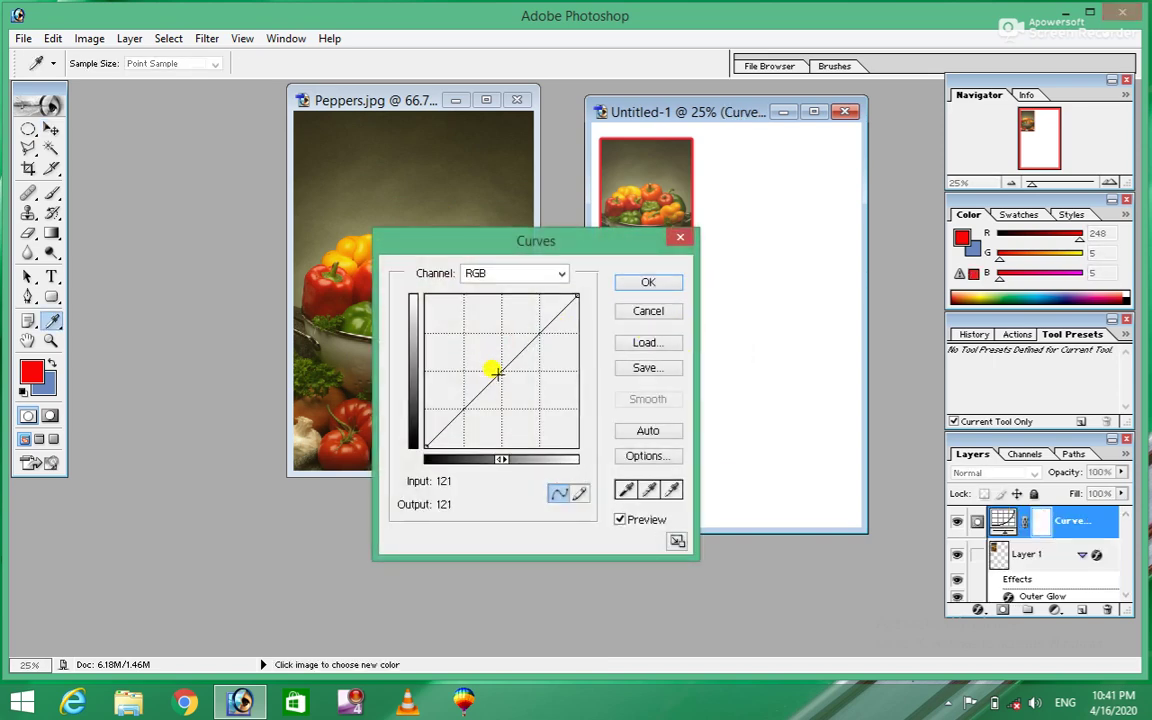
{"action": "mouse_move", "coordinate": [497, 373]}
{"action": "left_mouse_down"}
{"action": "mouse_move", "coordinate": [474, 347]}
{"action": "mouse_move", "coordinate": [516, 401]}
{"action": "mouse_move", "coordinate": [490, 367]}
{"action": "left_mouse_up"}
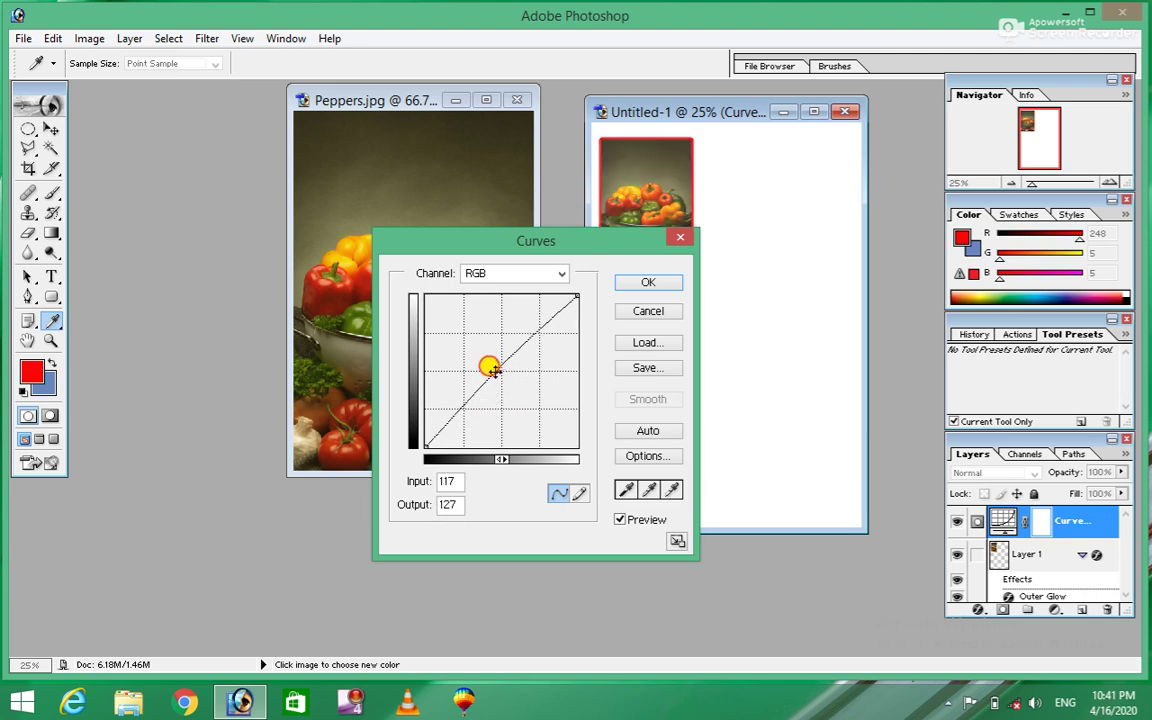
{"action": "left_click", "coordinate": [645, 312]}
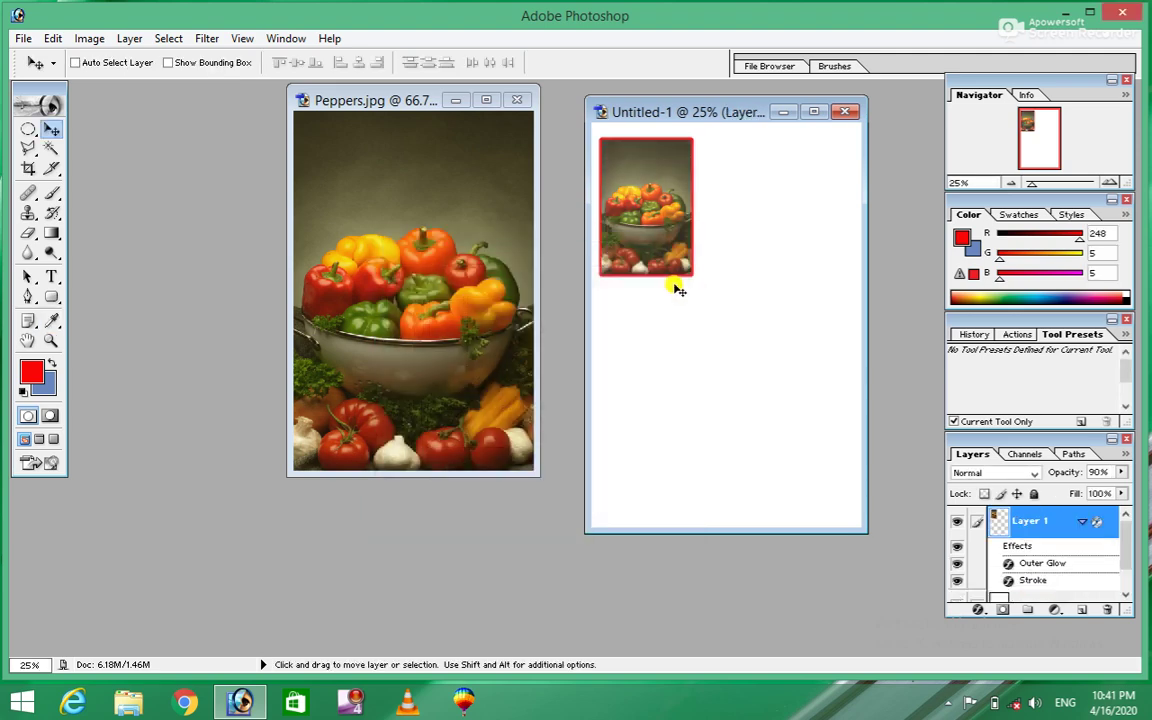
Step: Preview a brightening curve with Ctrl+M and cancel it without applying
{"action": "key", "text": "ctrl+m"}
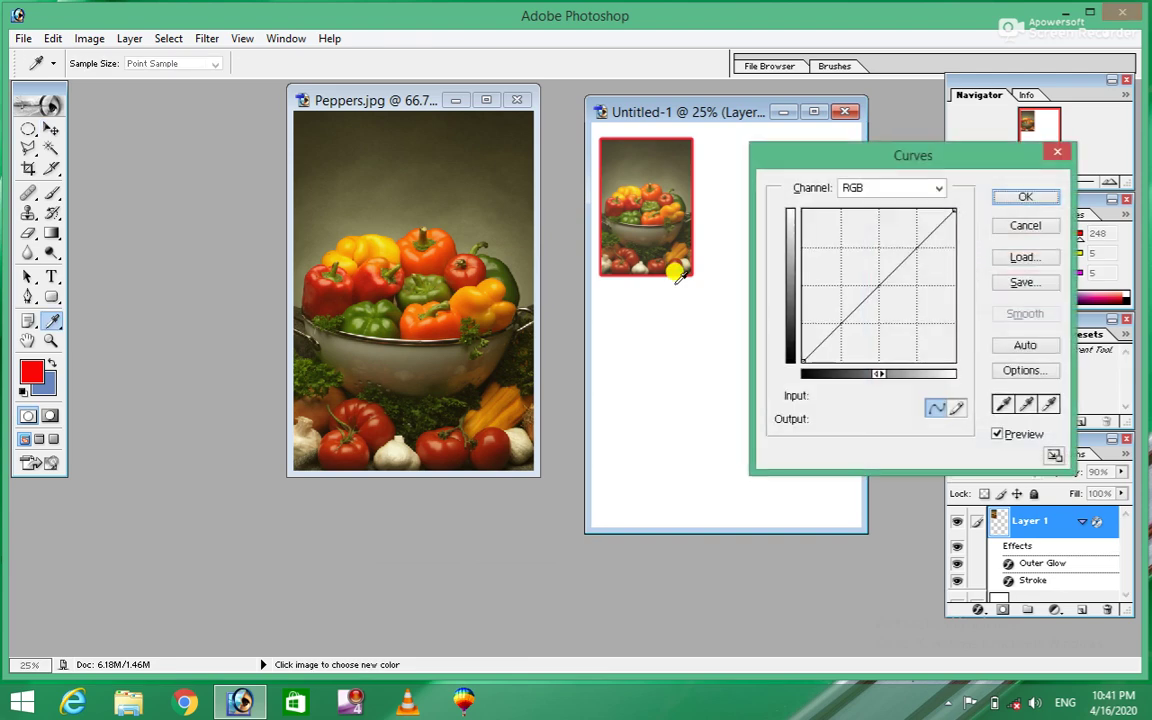
{"action": "left_click_drag", "start_coordinate": [876, 283], "coordinate": [864, 265]}
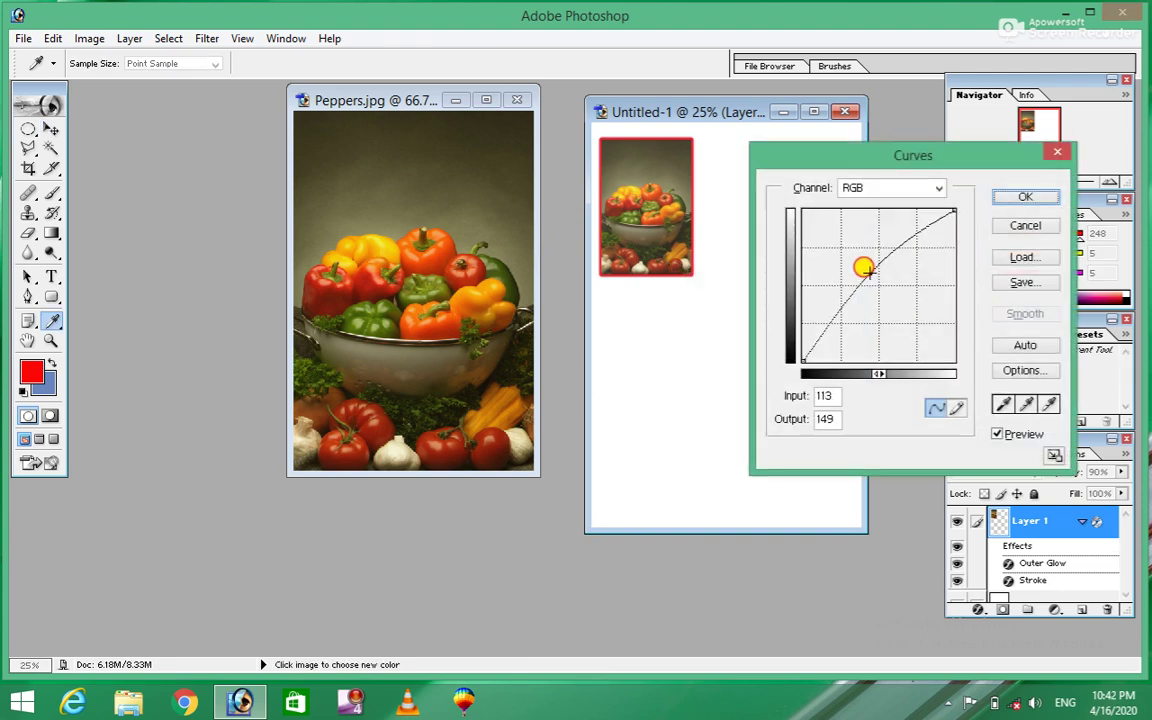
{"action": "left_click", "coordinate": [1026, 226]}
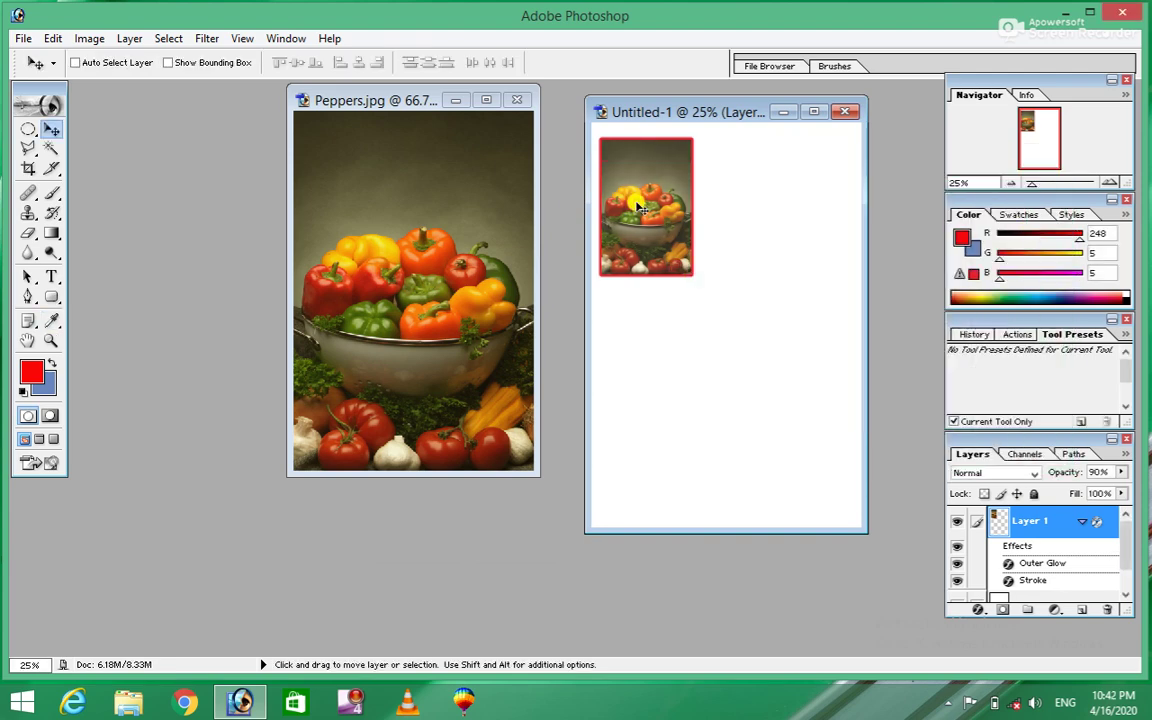
{"action": "left_click", "coordinate": [122, 38]}
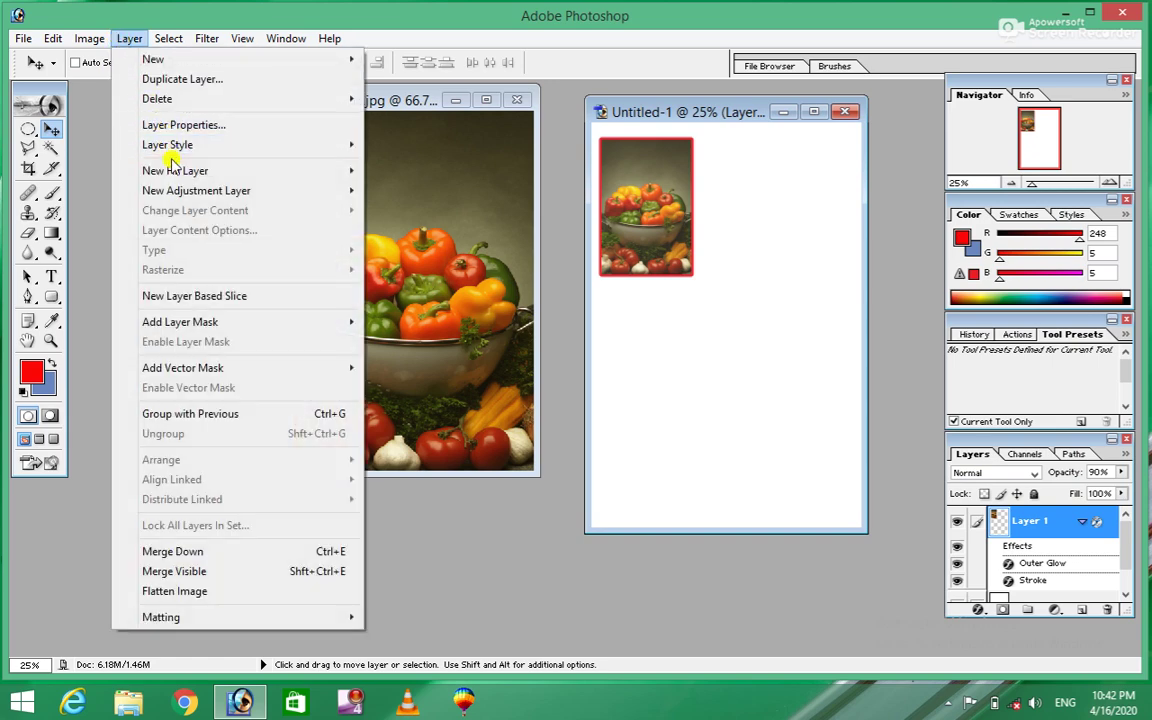
{"action": "mouse_move", "coordinate": [196, 190]}
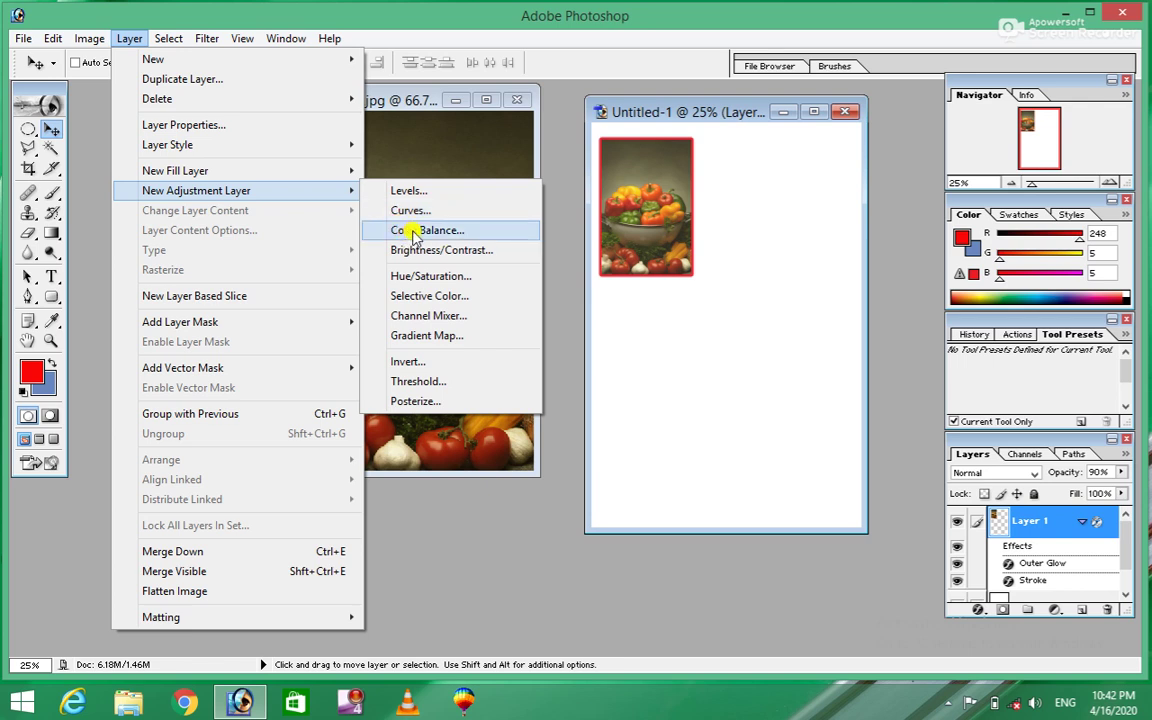
Step: Add a Color Balance 1 layer, try red, green and blue shifts, then cancel it
{"action": "left_click", "coordinate": [453, 232]}
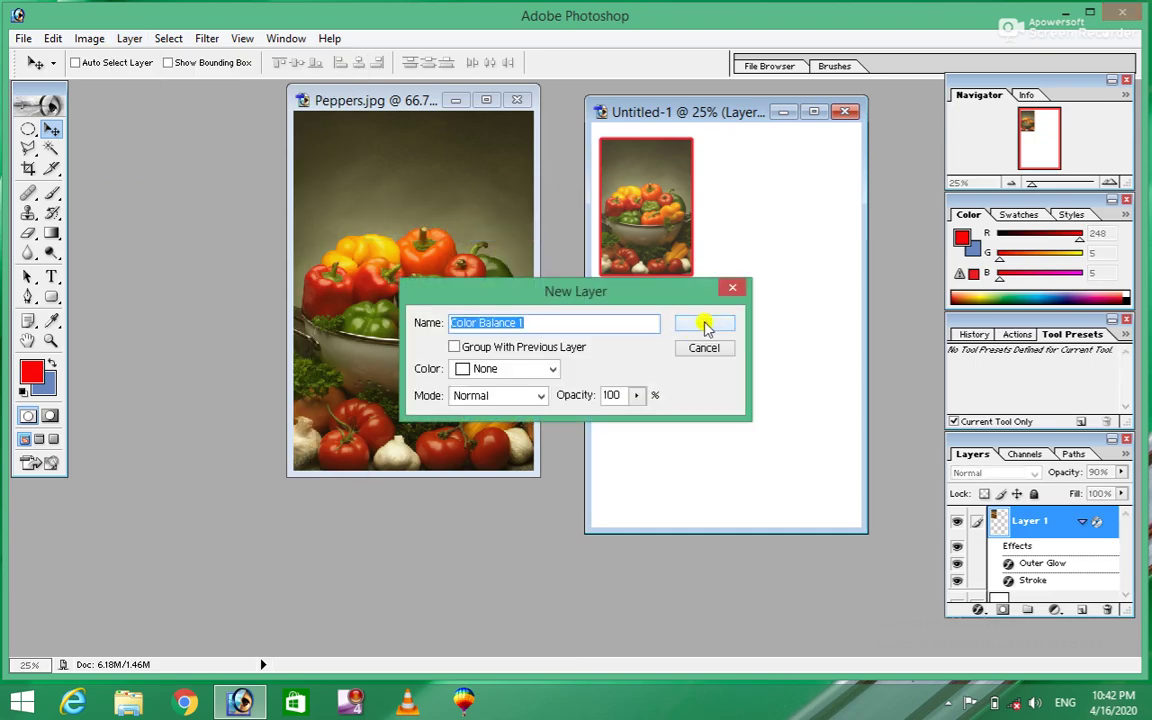
{"action": "left_click", "coordinate": [702, 325]}
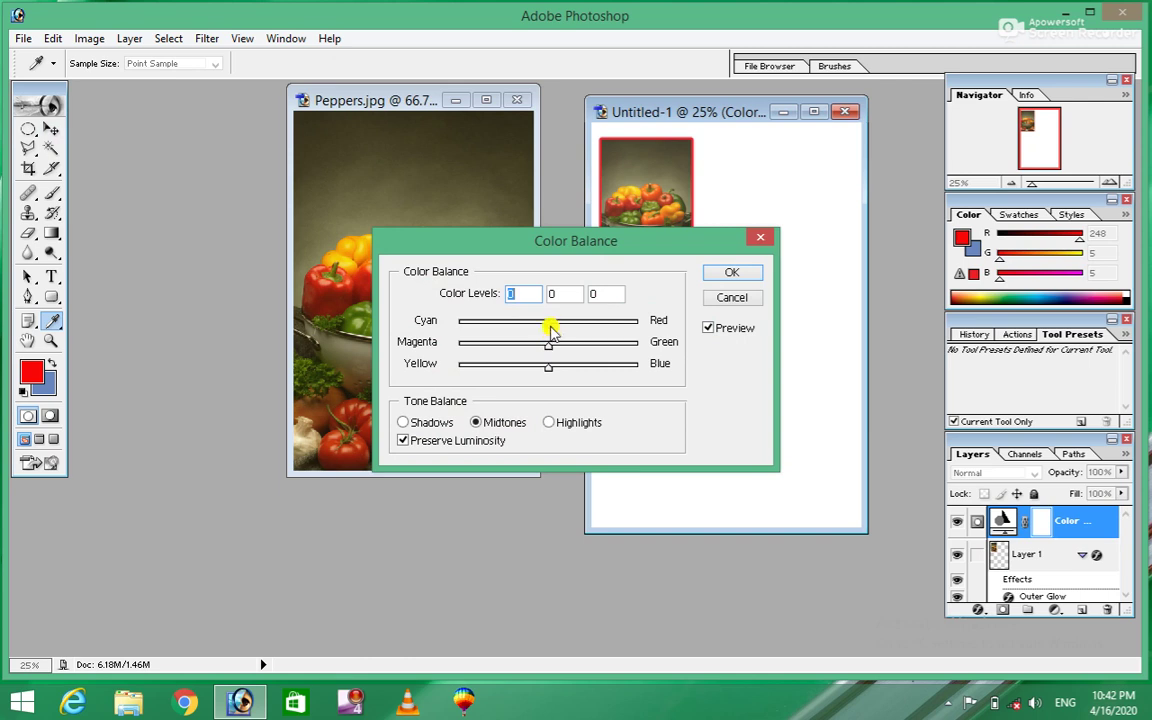
{"action": "left_click_drag", "start_coordinate": [547, 329], "coordinate": [641, 326]}
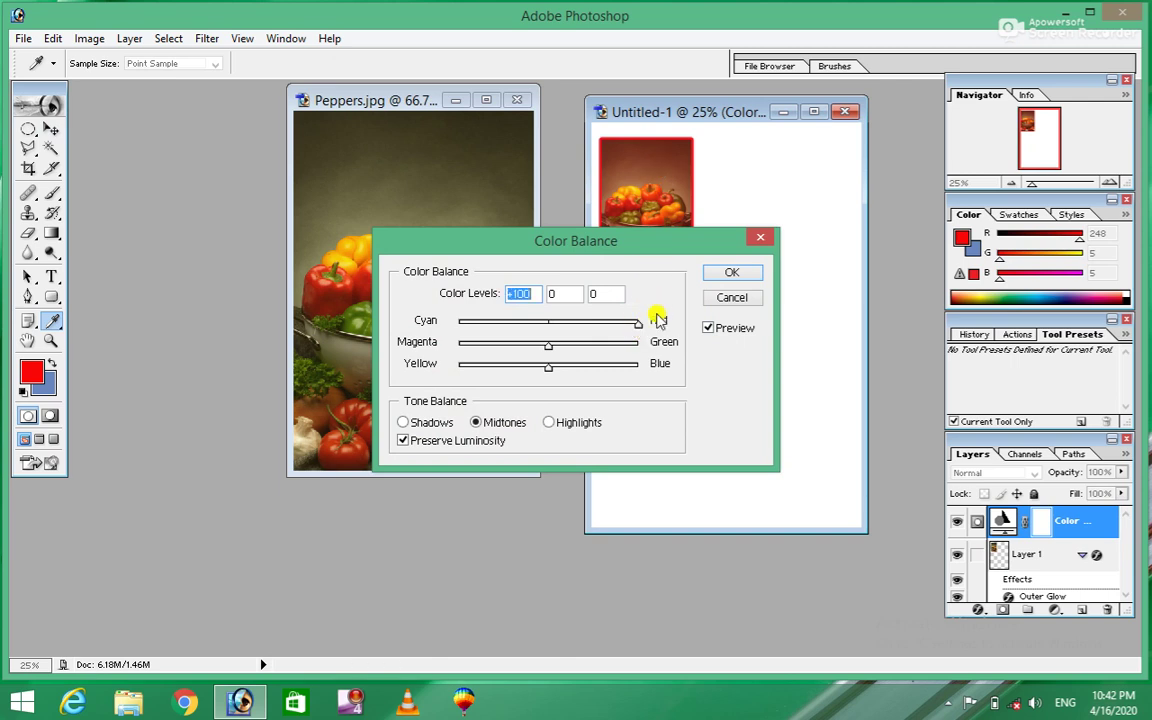
{"action": "mouse_move", "coordinate": [643, 330]}
{"action": "left_mouse_down"}
{"action": "mouse_move", "coordinate": [548, 316]}
{"action": "mouse_move", "coordinate": [552, 325]}
{"action": "mouse_move", "coordinate": [440, 328]}
{"action": "left_mouse_up"}
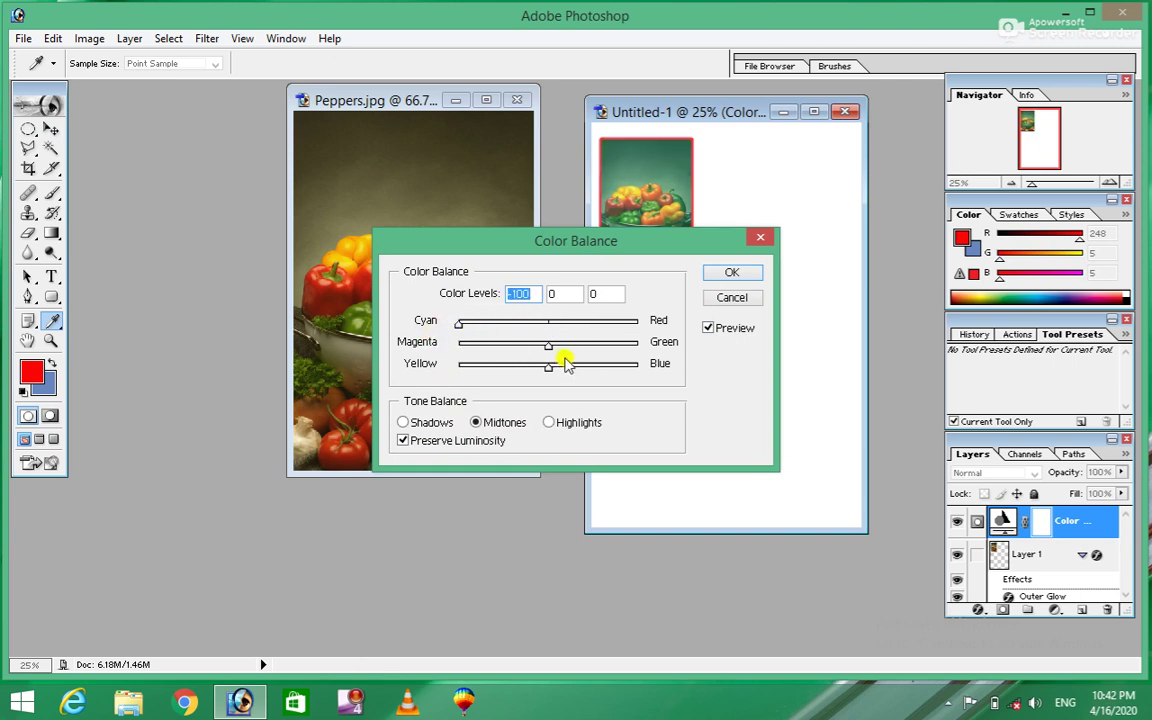
{"action": "mouse_move", "coordinate": [548, 350]}
{"action": "left_mouse_down"}
{"action": "mouse_move", "coordinate": [445, 346]}
{"action": "mouse_move", "coordinate": [686, 366]}
{"action": "left_mouse_up"}
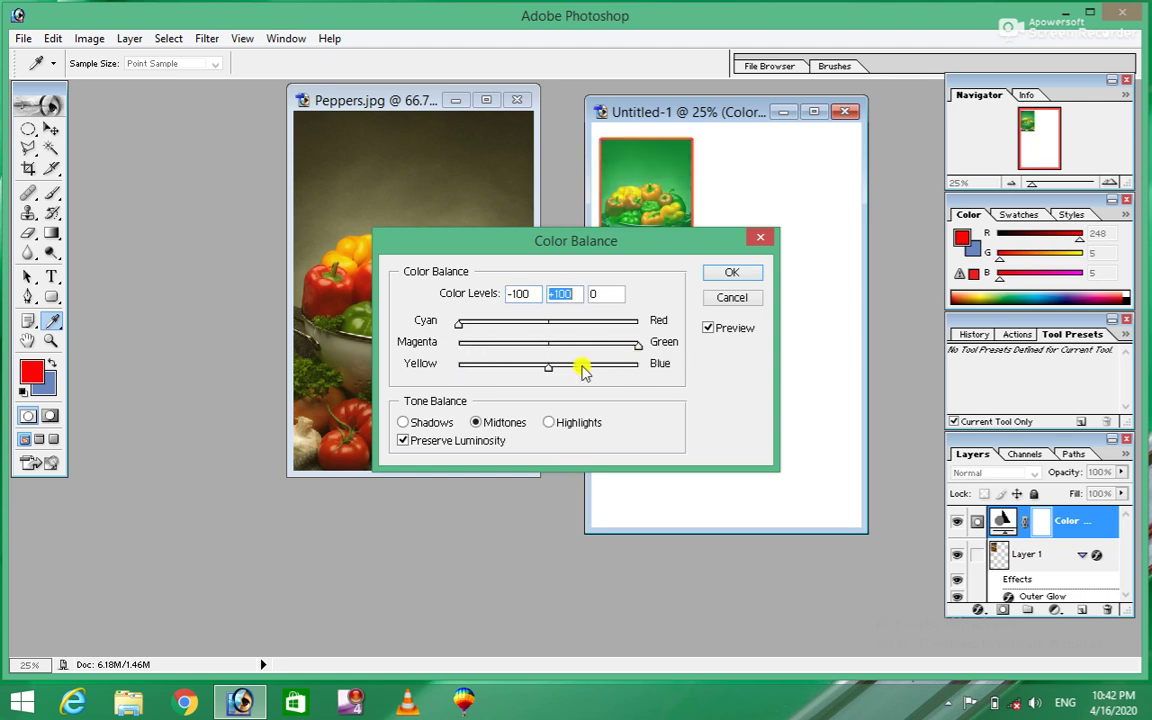
{"action": "mouse_move", "coordinate": [548, 367]}
{"action": "left_mouse_down"}
{"action": "mouse_move", "coordinate": [673, 388]}
{"action": "mouse_move", "coordinate": [400, 362]}
{"action": "mouse_move", "coordinate": [548, 368]}
{"action": "left_mouse_up"}
{"action": "left_click_drag", "start_coordinate": [458, 323], "coordinate": [550, 336]}
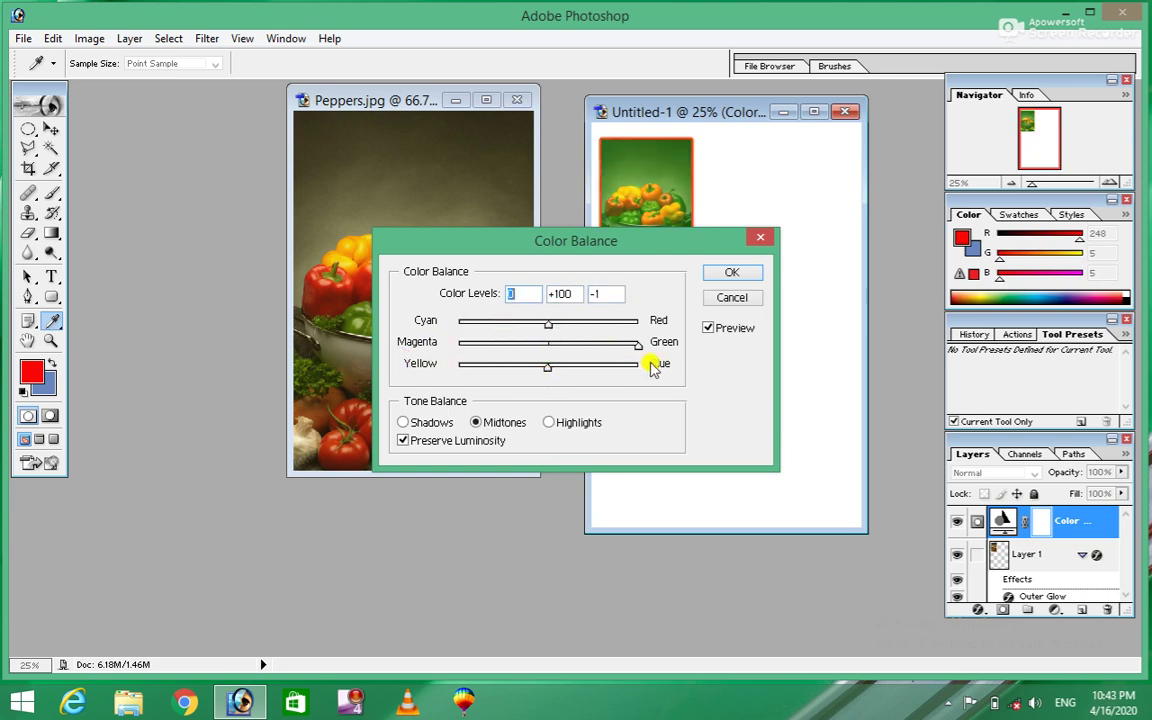
{"action": "left_click_drag", "start_coordinate": [638, 346], "coordinate": [549, 346]}
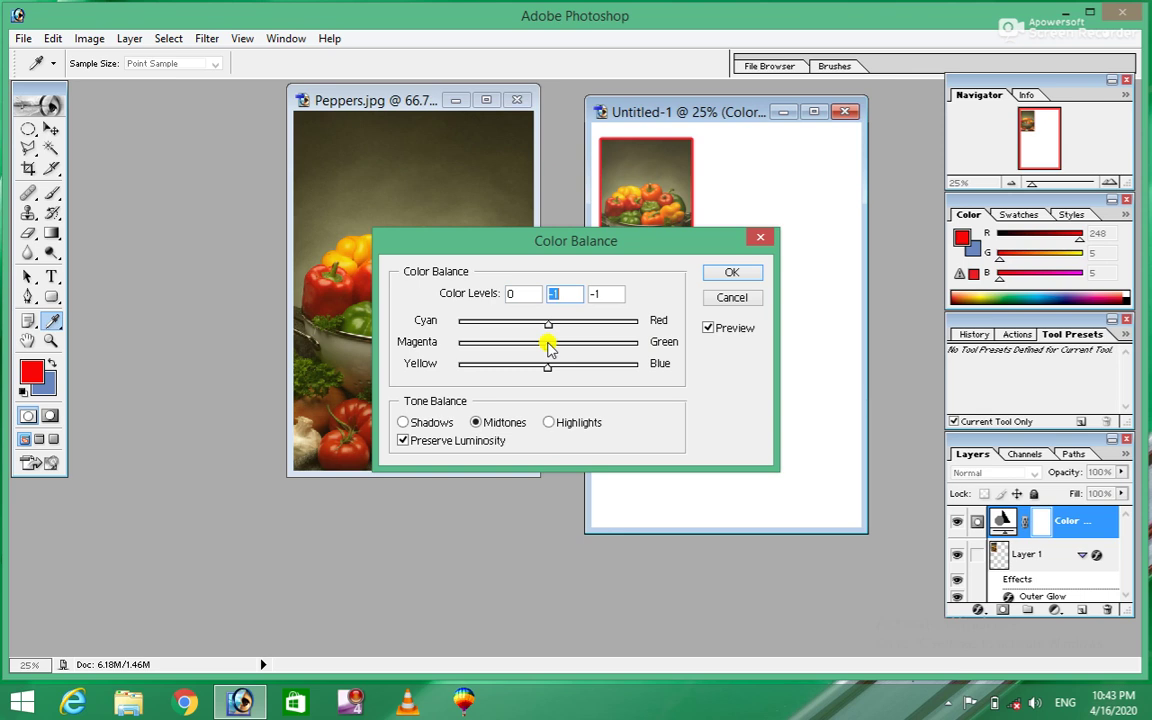
{"action": "left_click", "coordinate": [732, 297]}
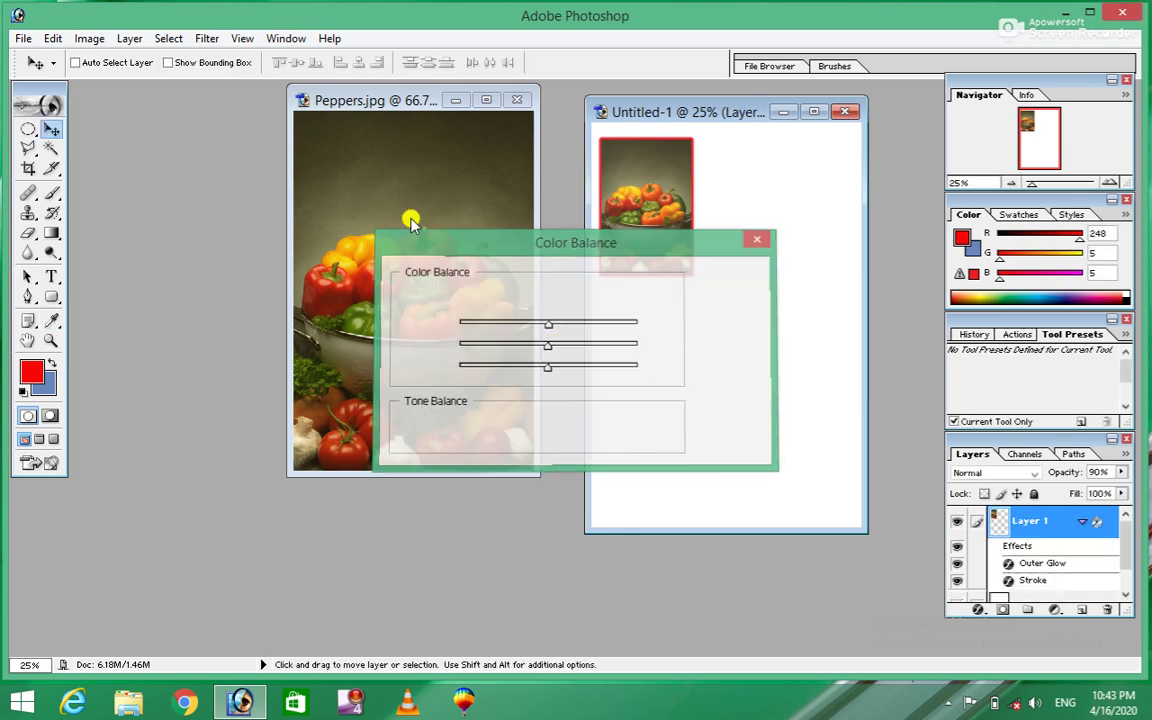
{"action": "left_click", "coordinate": [130, 38]}
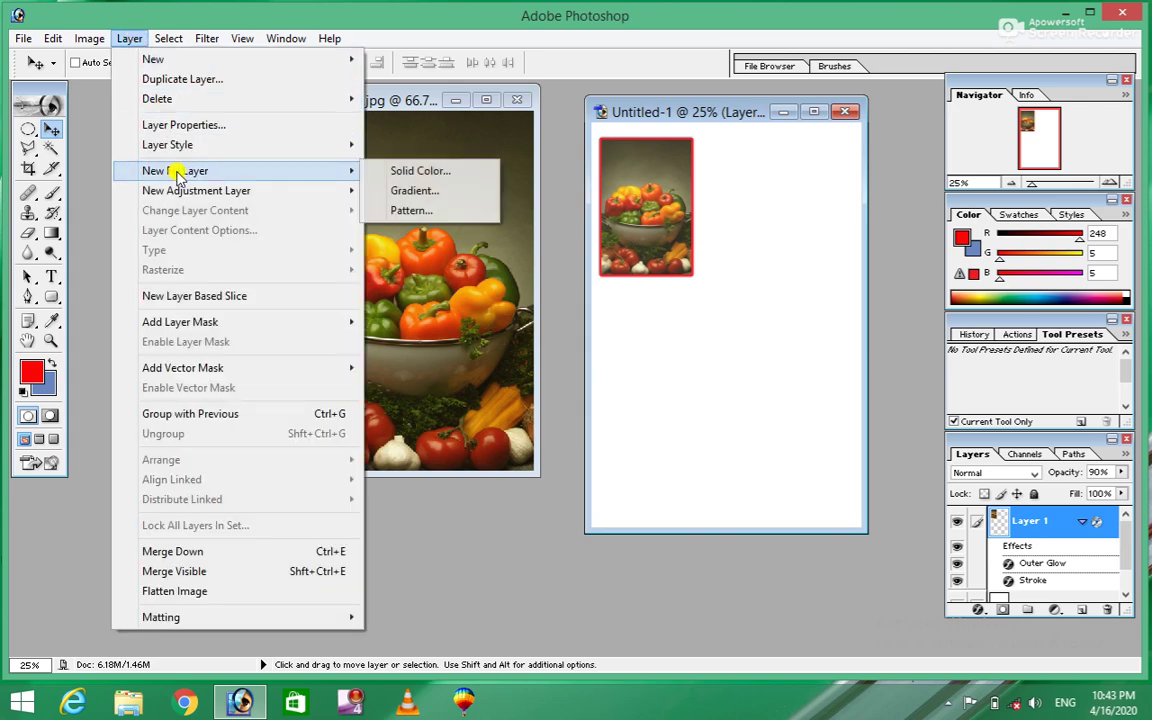
{"action": "mouse_move", "coordinate": [196, 190]}
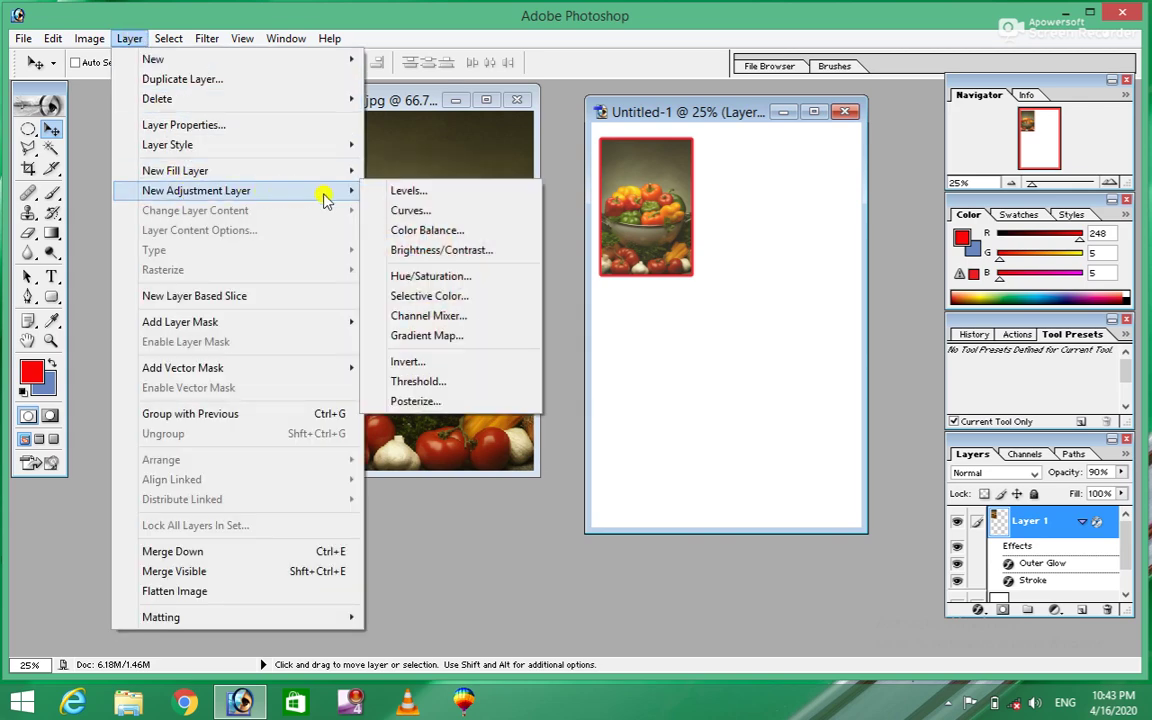
{"action": "left_click", "coordinate": [442, 250]}
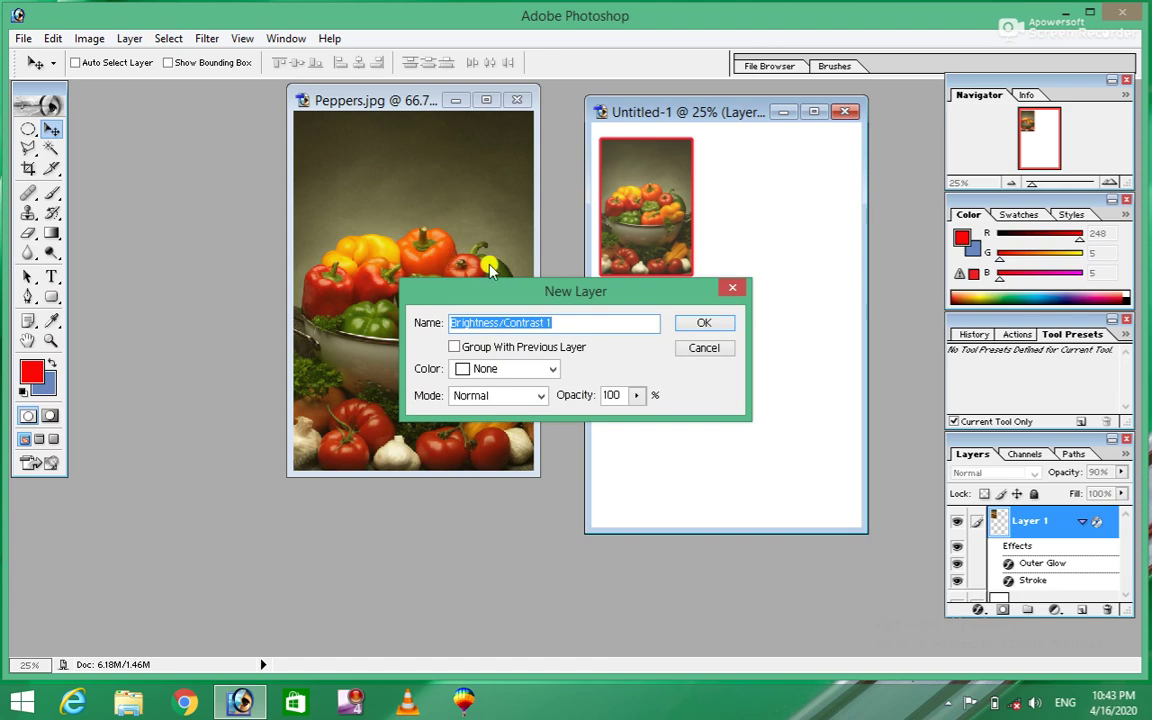
{"action": "left_click", "coordinate": [704, 322]}
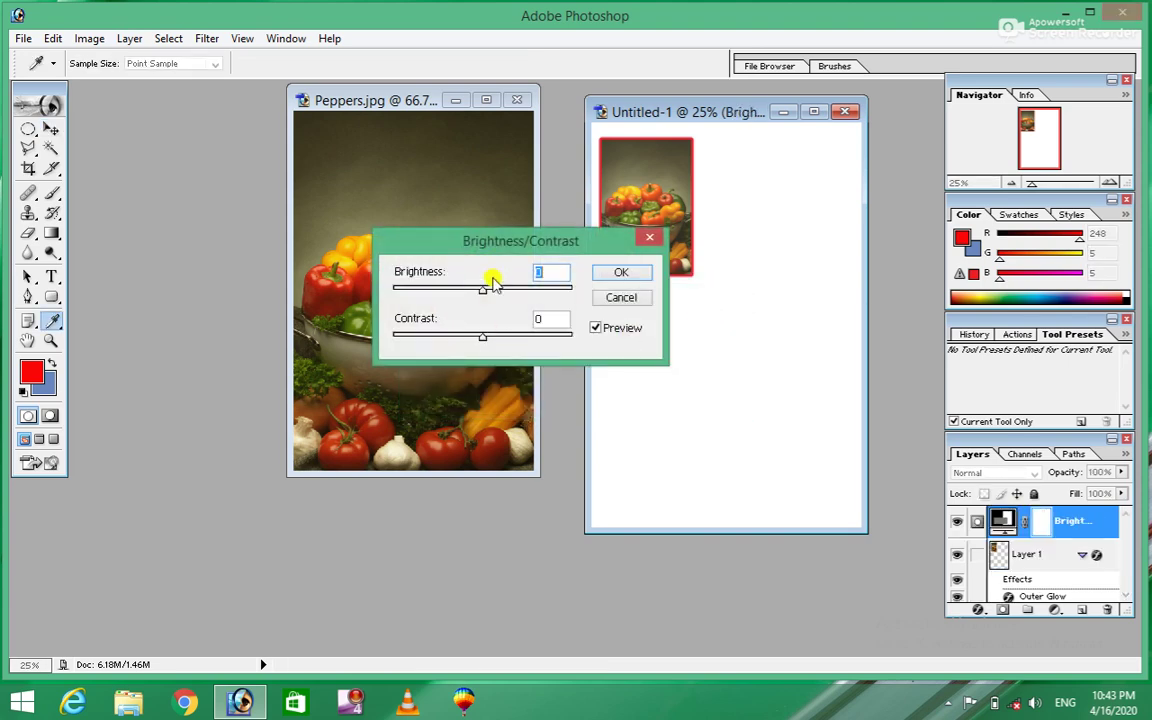
{"action": "mouse_move", "coordinate": [483, 289]}
{"action": "left_mouse_down"}
{"action": "mouse_move", "coordinate": [573, 302]}
{"action": "mouse_move", "coordinate": [483, 300]}
{"action": "left_mouse_up"}
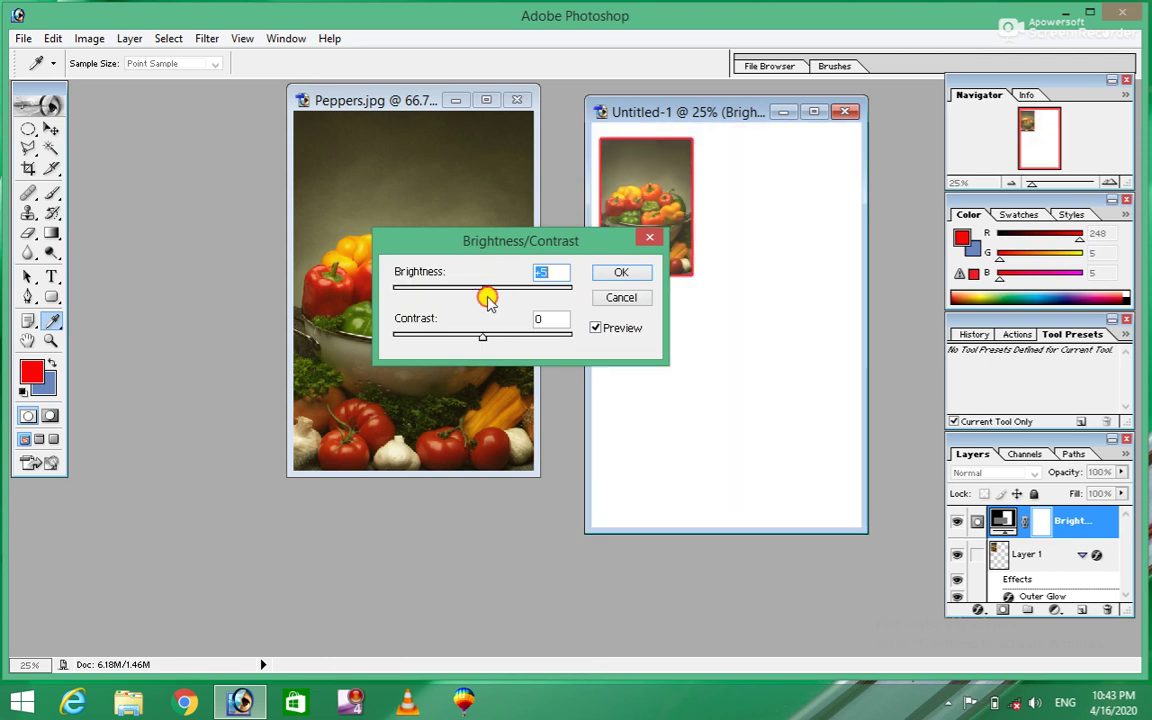
{"action": "left_click_drag", "start_coordinate": [482, 336], "coordinate": [408, 350]}
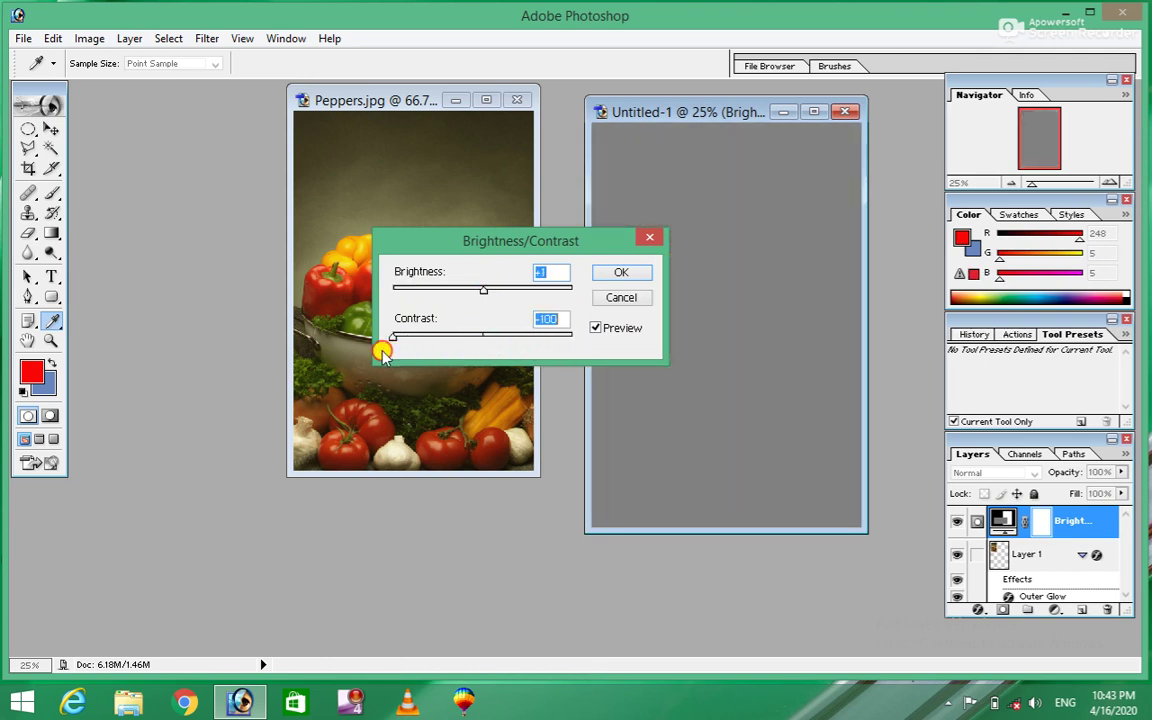
{"action": "left_click_drag", "start_coordinate": [408, 350], "coordinate": [481, 370]}
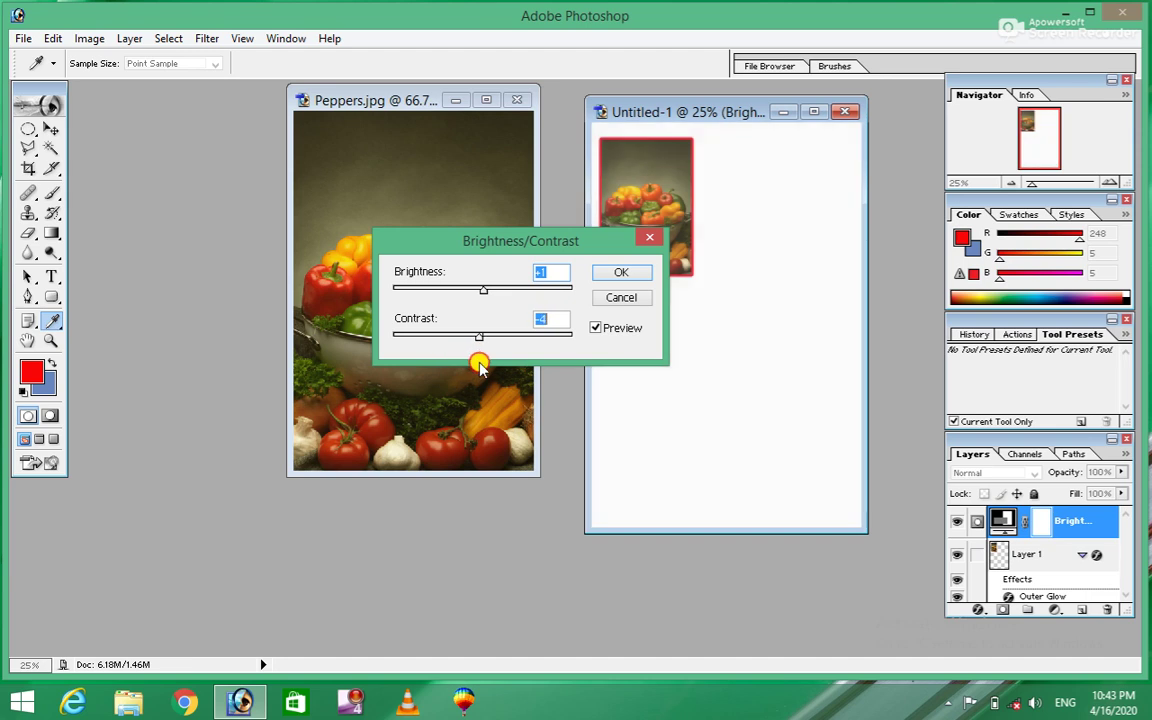
{"action": "left_click", "coordinate": [621, 297]}
{"action": "left_click", "coordinate": [130, 40]}
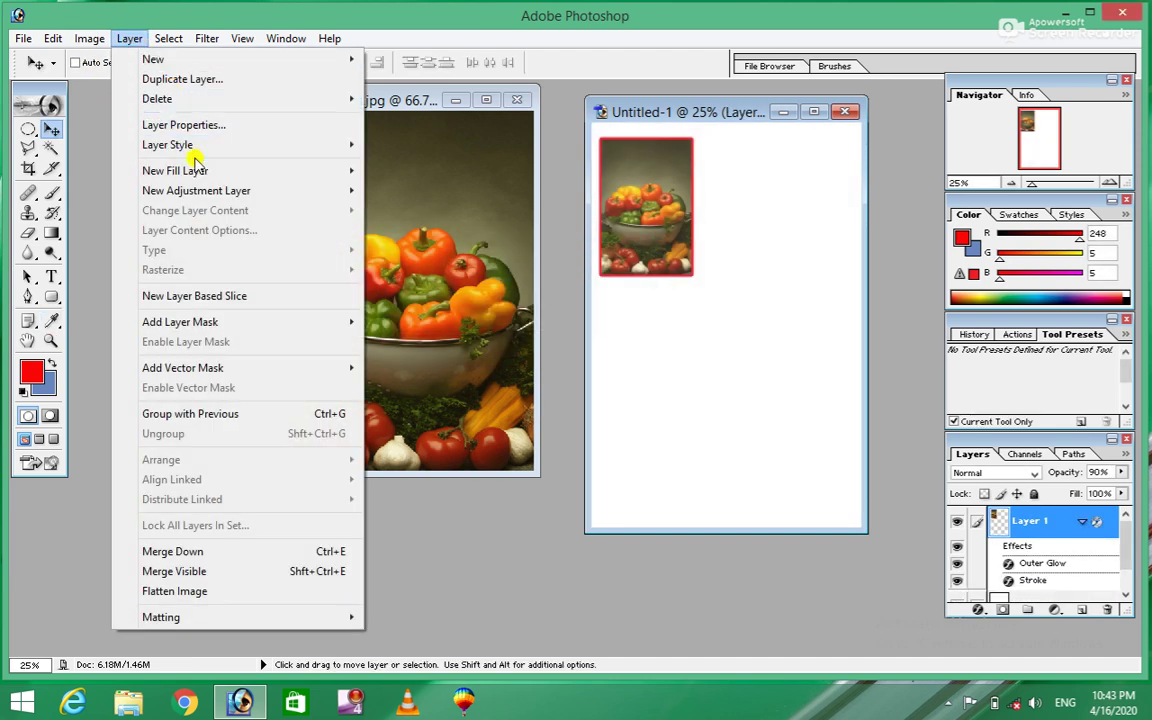
{"action": "mouse_move", "coordinate": [196, 190]}
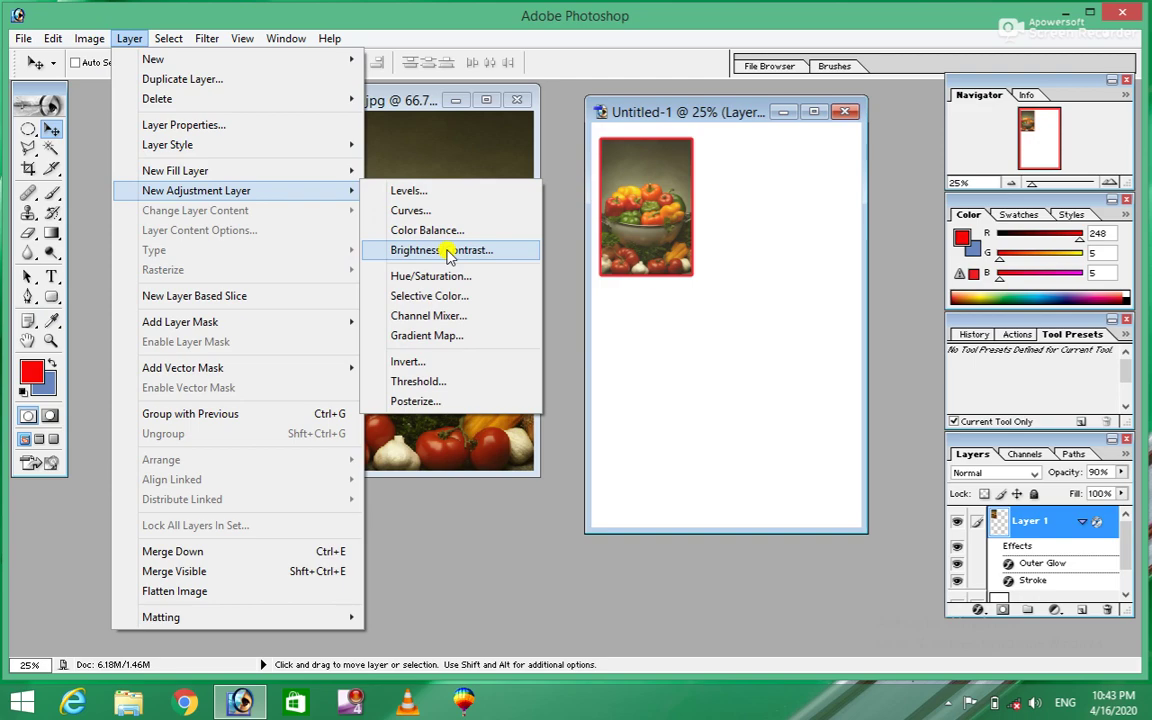
Step: Add a Hue/Saturation layer, shift hue to blue and back, desaturate, then cancel it
{"action": "left_click", "coordinate": [437, 278]}
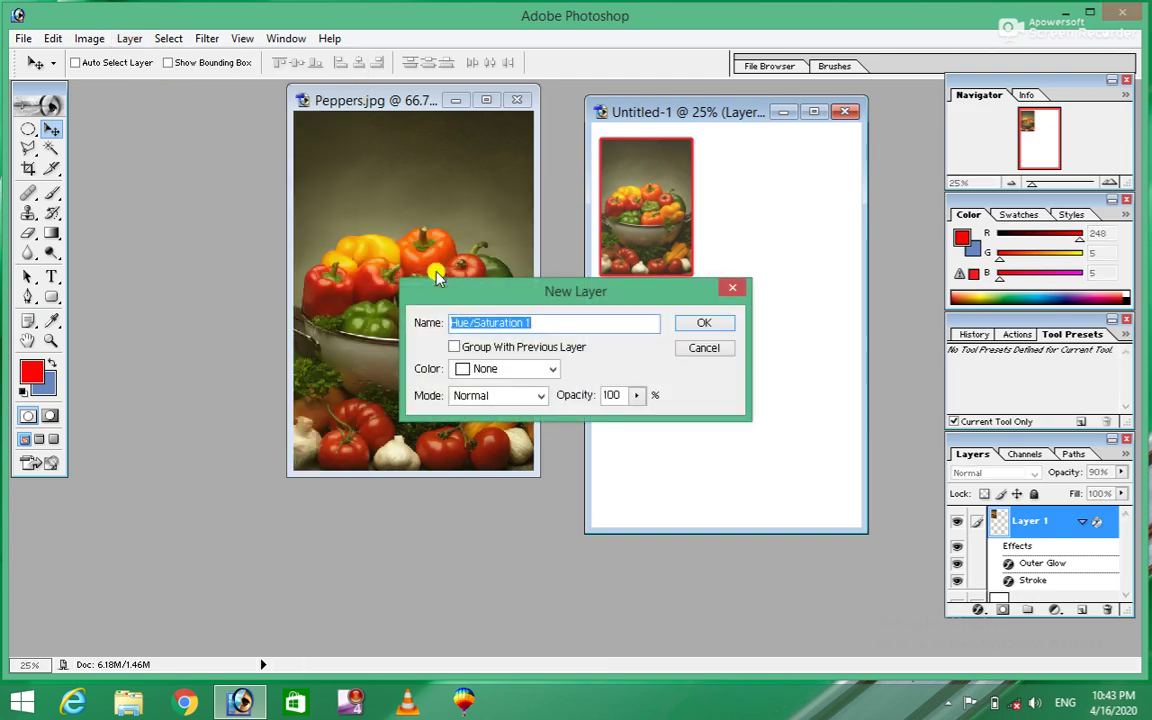
{"action": "left_click", "coordinate": [680, 326]}
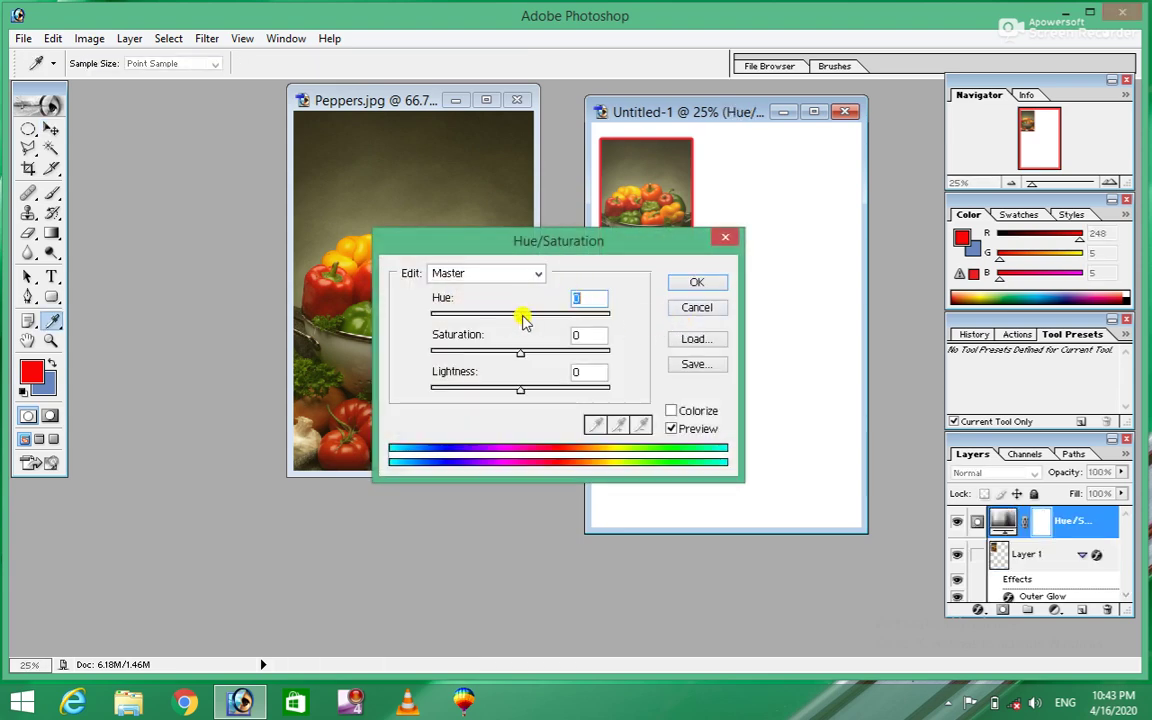
{"action": "left_click_drag", "start_coordinate": [522, 318], "coordinate": [376, 332]}
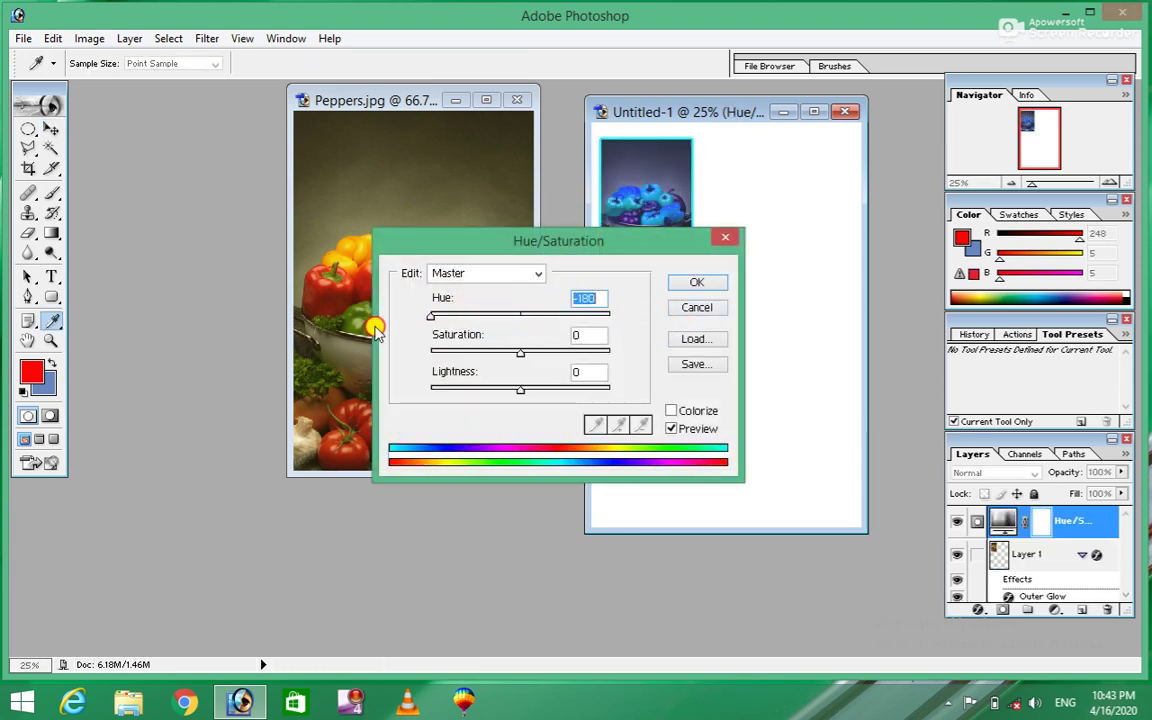
{"action": "left_click_drag", "start_coordinate": [376, 332], "coordinate": [522, 347]}
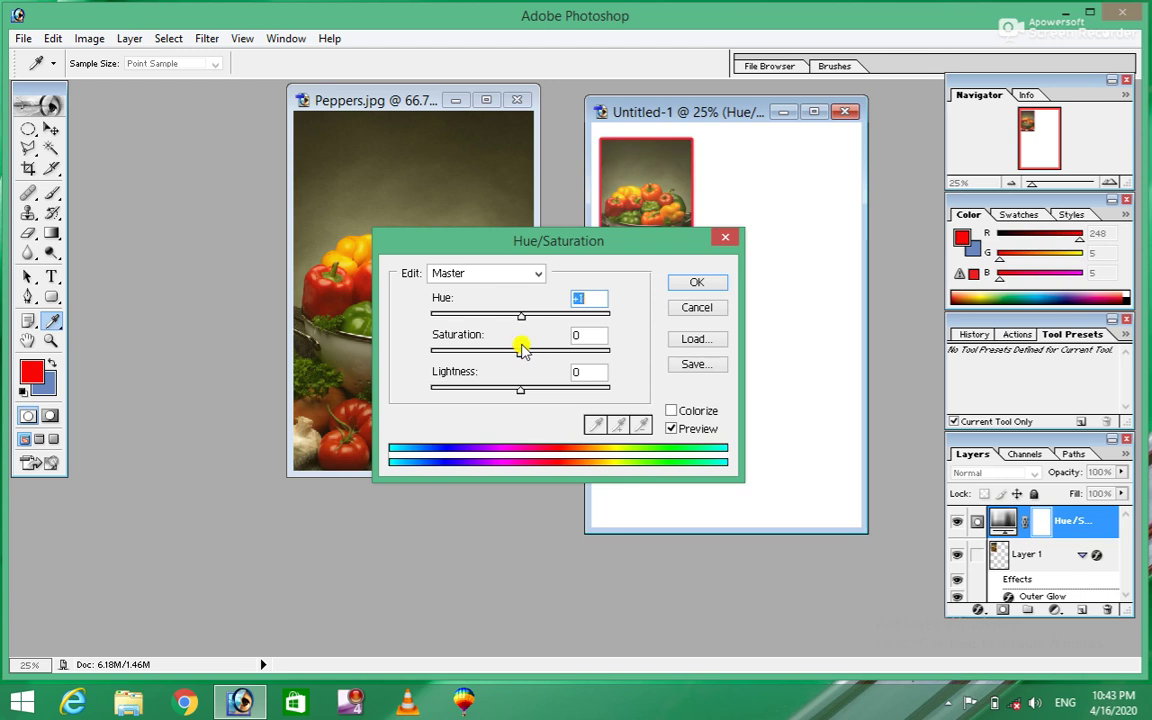
{"action": "mouse_move", "coordinate": [522, 347]}
{"action": "left_mouse_down"}
{"action": "mouse_move", "coordinate": [397, 350]}
{"action": "mouse_move", "coordinate": [522, 365]}
{"action": "mouse_move", "coordinate": [514, 360]}
{"action": "mouse_move", "coordinate": [522, 390]}
{"action": "mouse_move", "coordinate": [612, 398]}
{"action": "mouse_move", "coordinate": [521, 395]}
{"action": "left_mouse_up"}
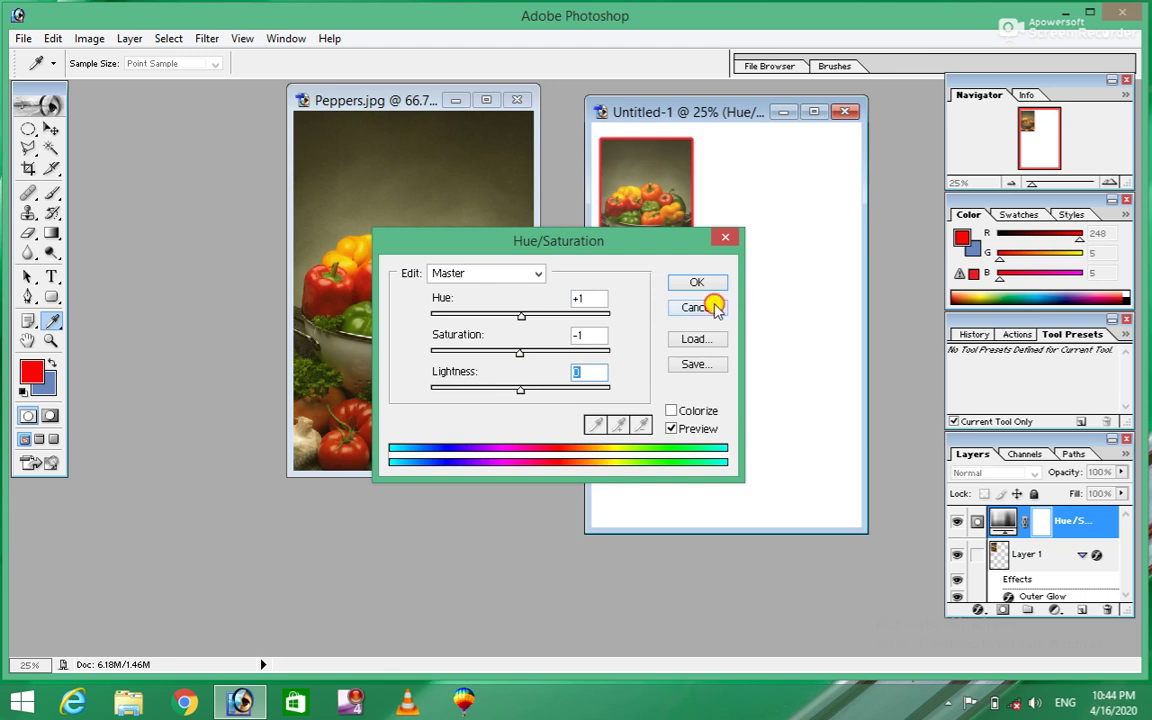
{"action": "left_click", "coordinate": [710, 306]}
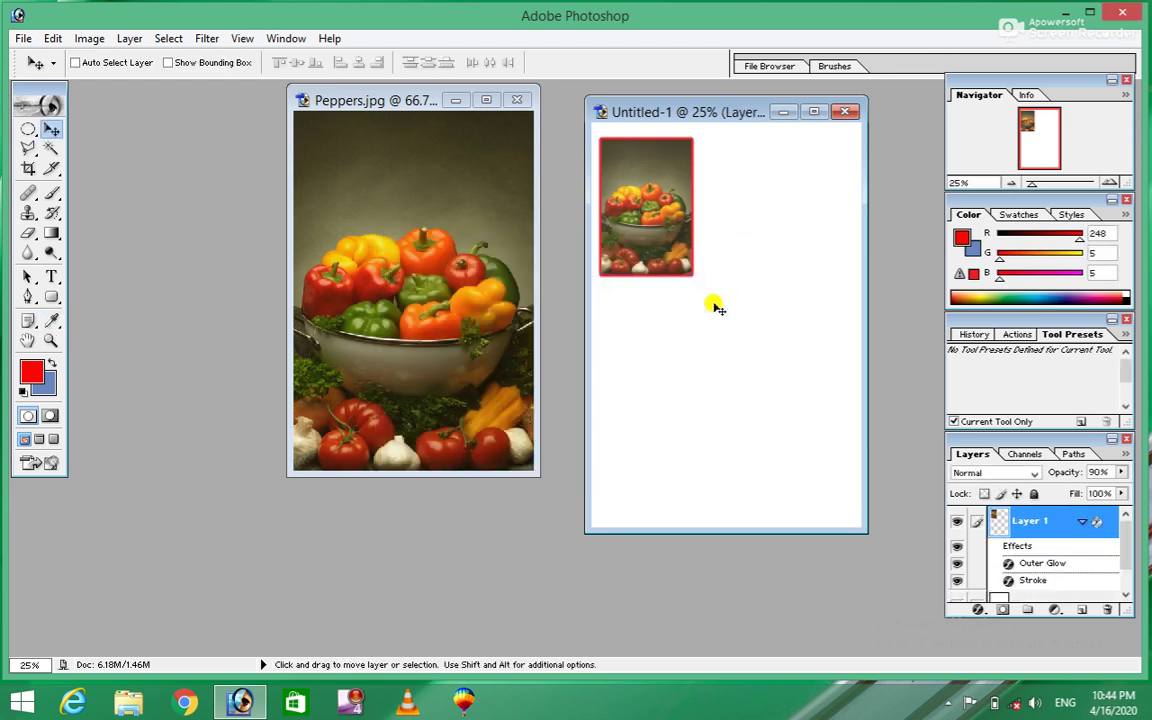
{"action": "left_click", "coordinate": [129, 38]}
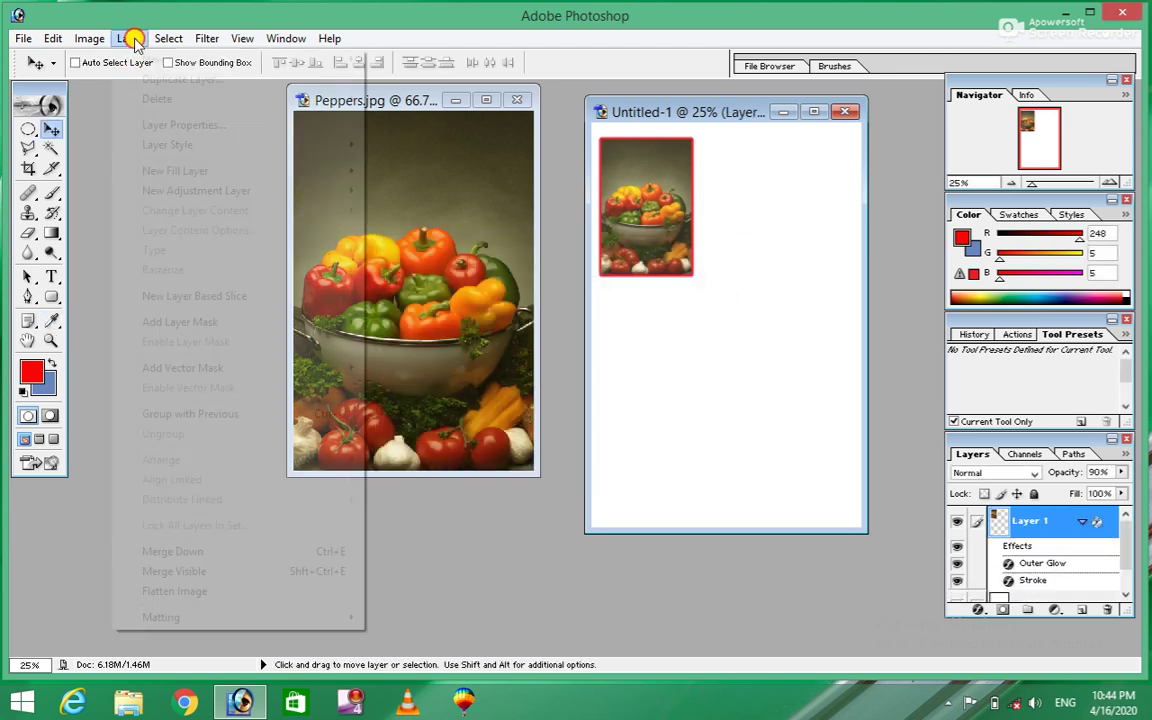
{"action": "mouse_move", "coordinate": [196, 190]}
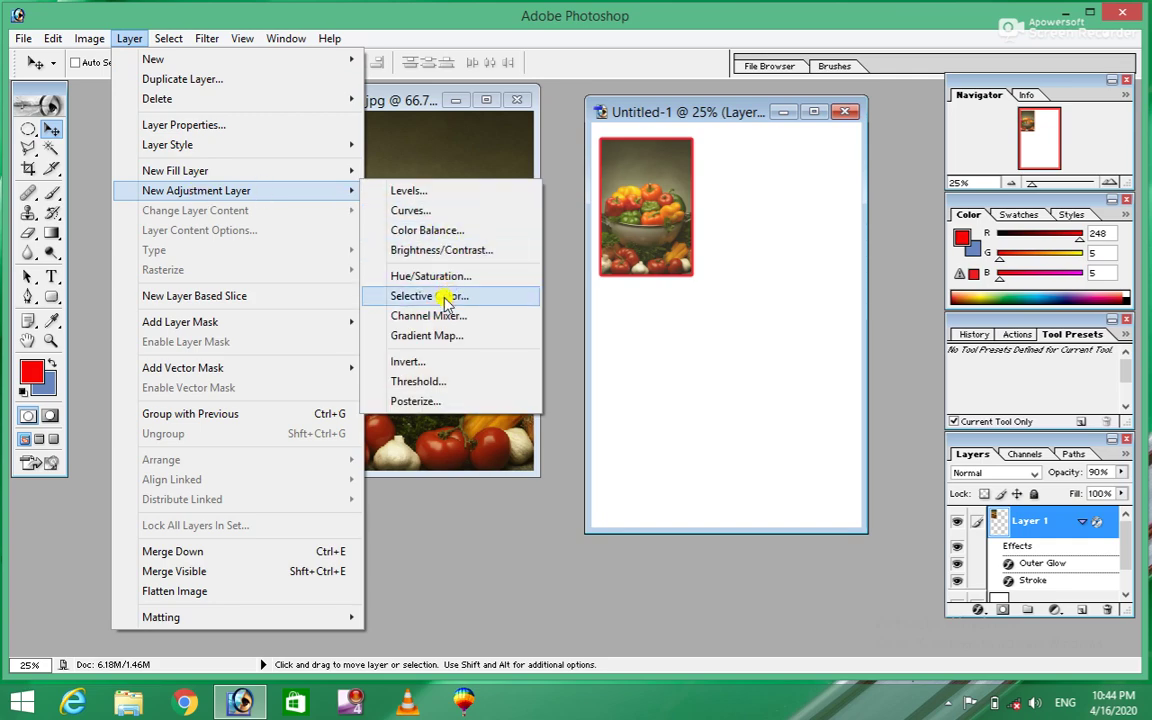
{"action": "left_click", "coordinate": [447, 298]}
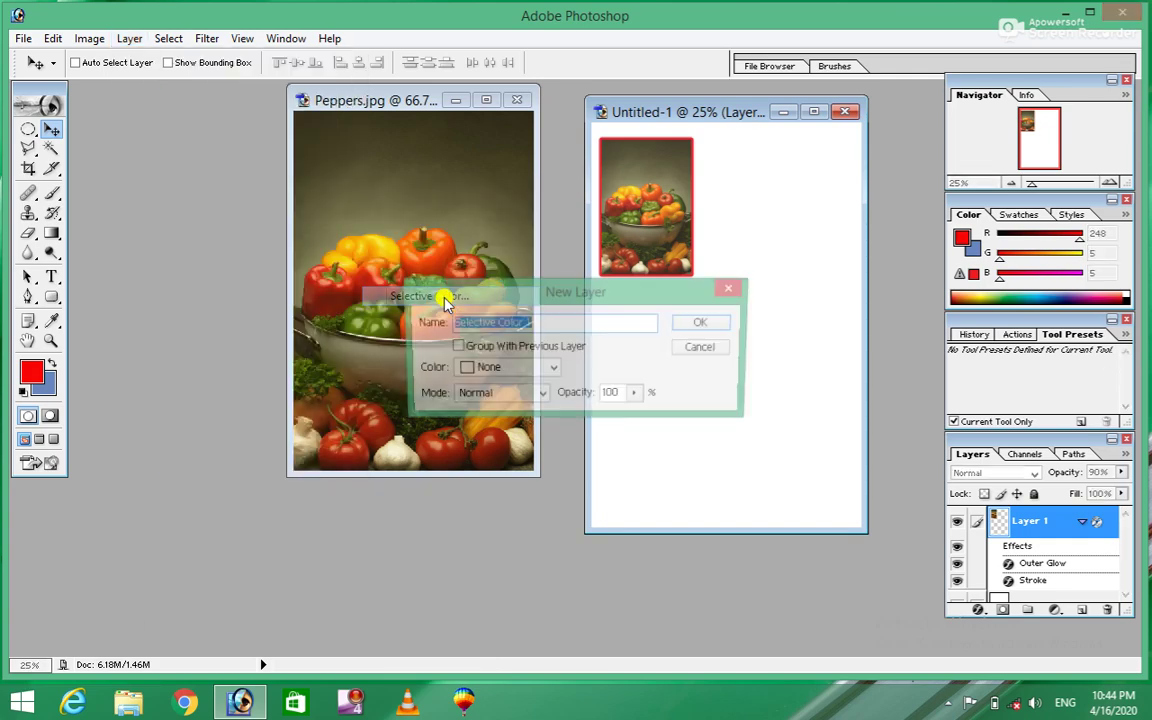
{"action": "left_click", "coordinate": [703, 327]}
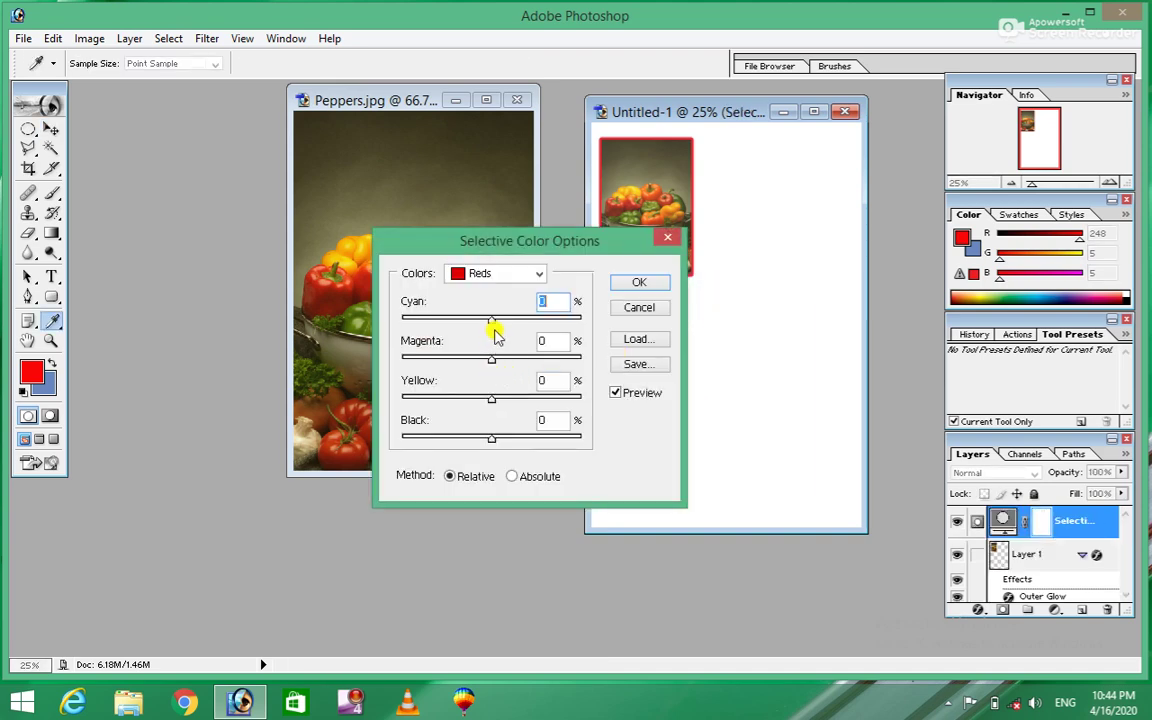
{"action": "mouse_move", "coordinate": [490, 321]}
{"action": "left_mouse_down"}
{"action": "mouse_move", "coordinate": [590, 340]}
{"action": "mouse_move", "coordinate": [493, 347]}
{"action": "mouse_move", "coordinate": [545, 372]}
{"action": "mouse_move", "coordinate": [491, 360]}
{"action": "left_mouse_up"}
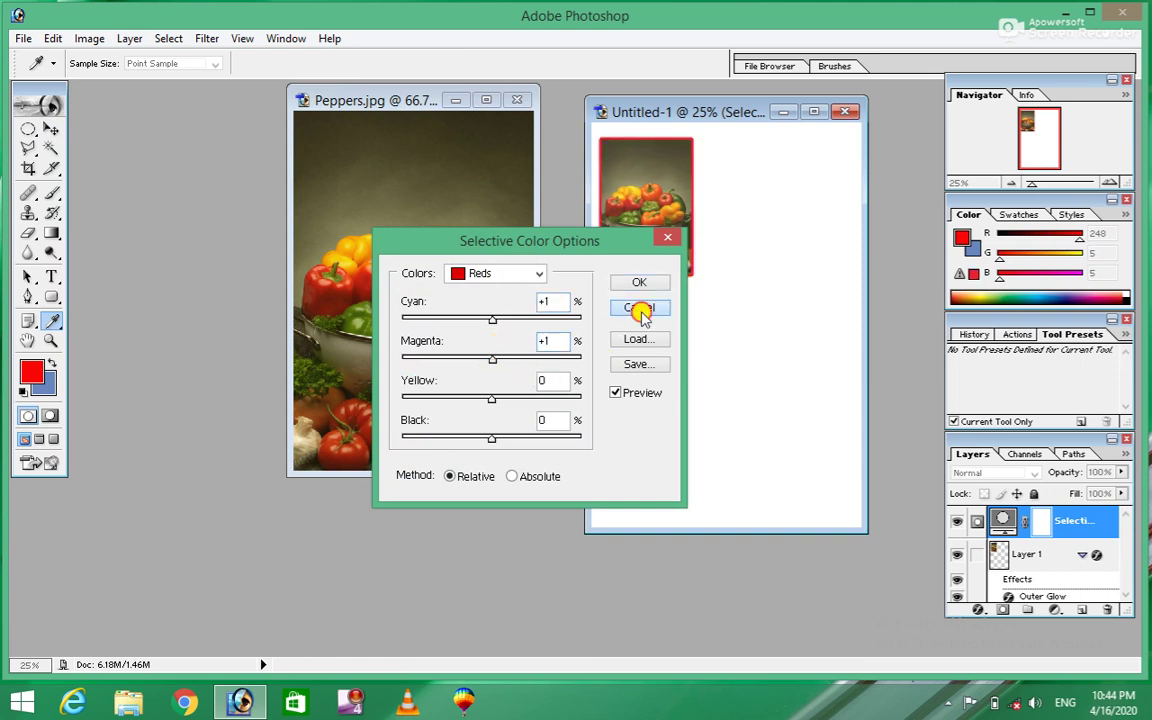
{"action": "left_click", "coordinate": [640, 310]}
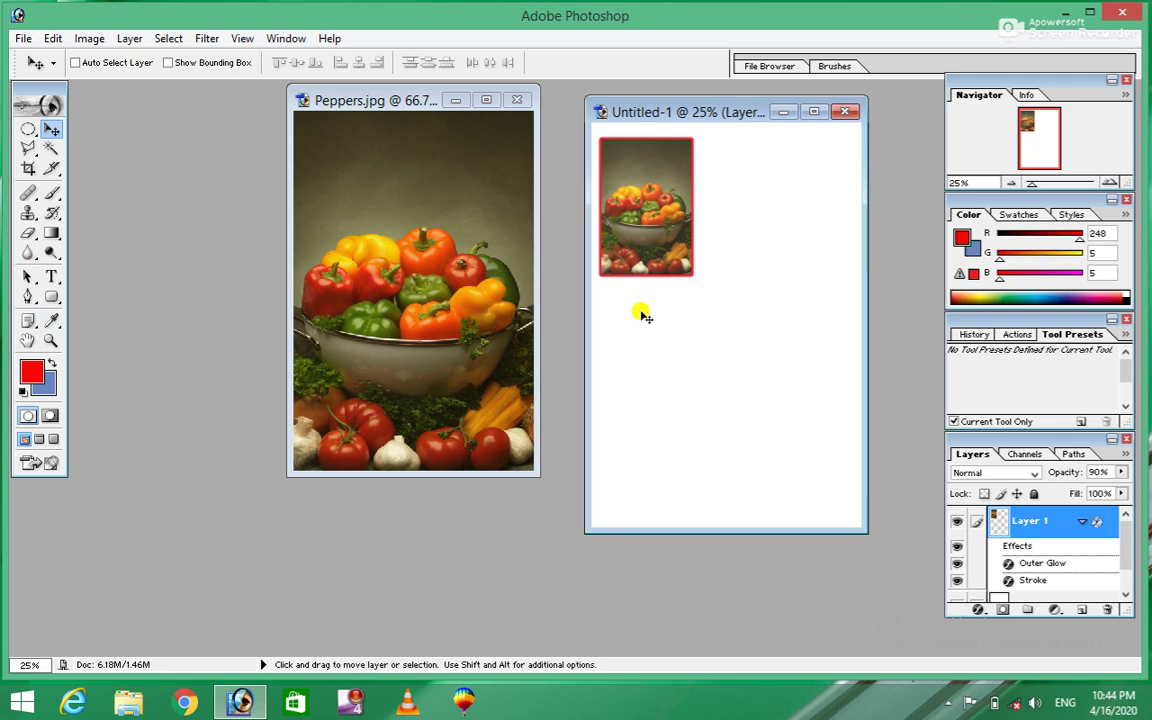
{"action": "left_click", "coordinate": [128, 39]}
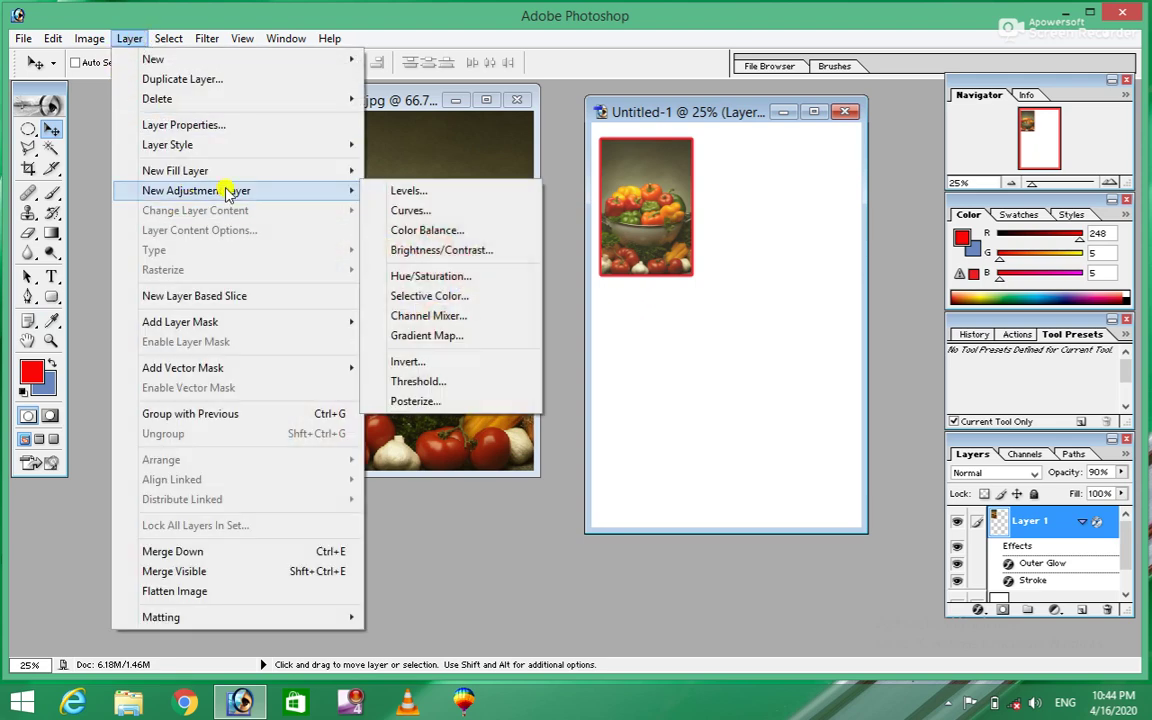
{"action": "mouse_move", "coordinate": [196, 190]}
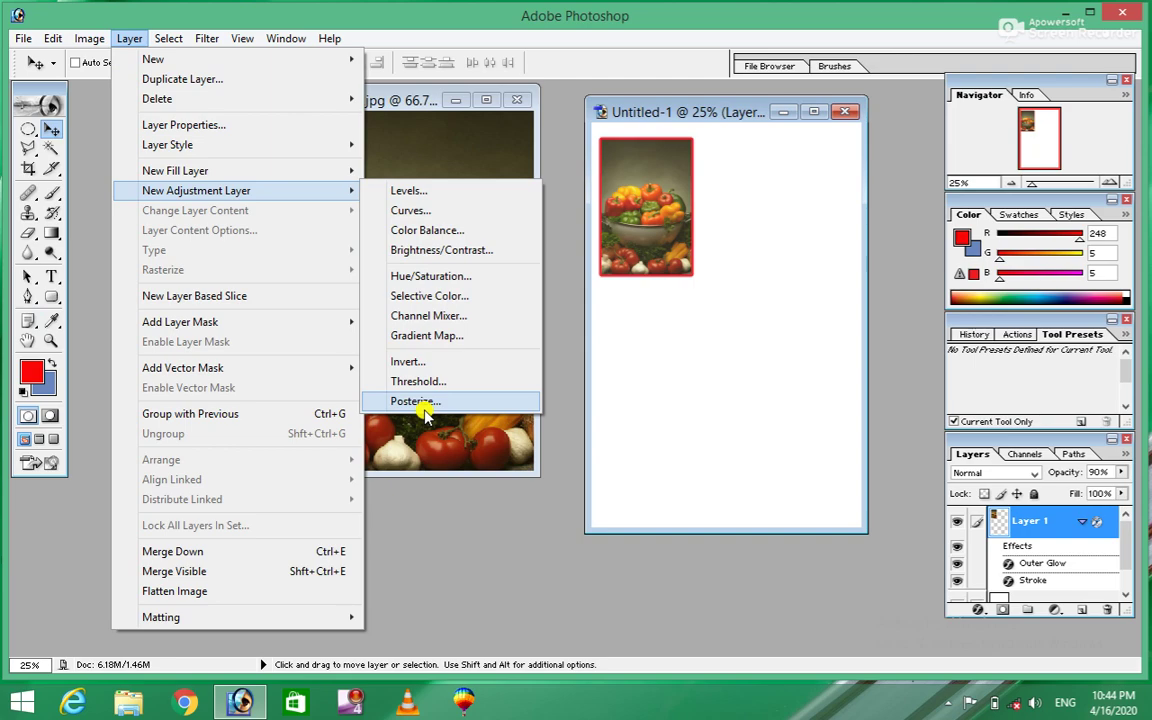
{"action": "left_click", "coordinate": [674, 329]}
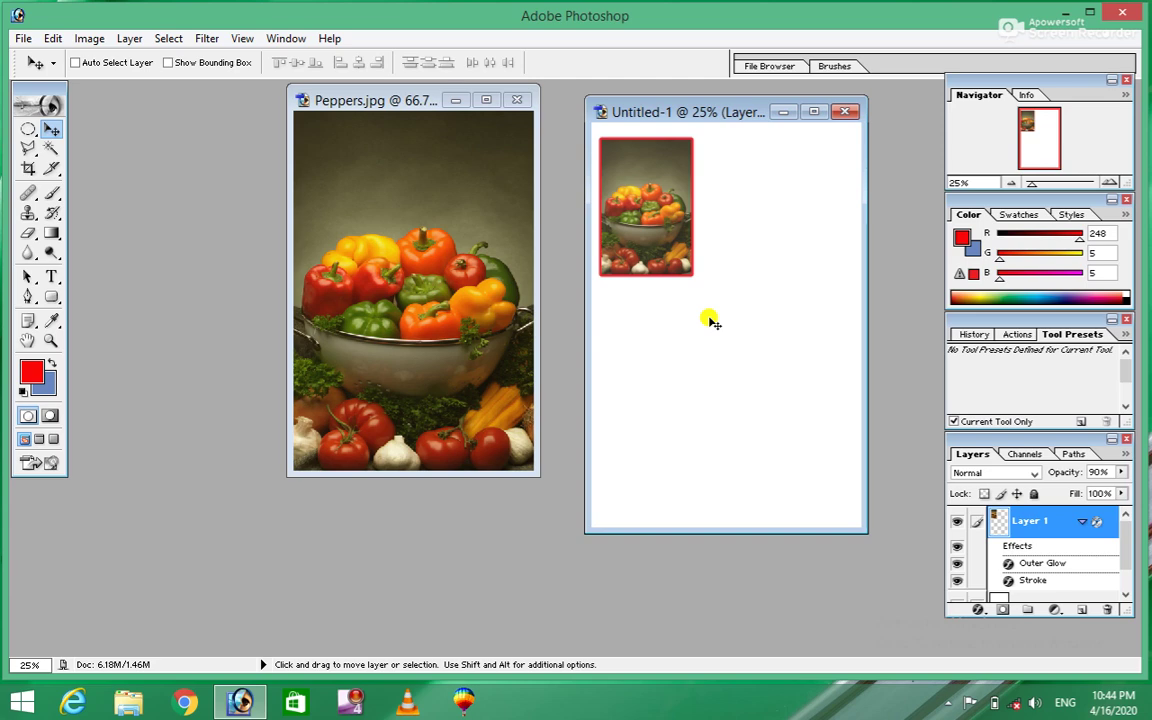
{"action": "key", "text": "alt"}
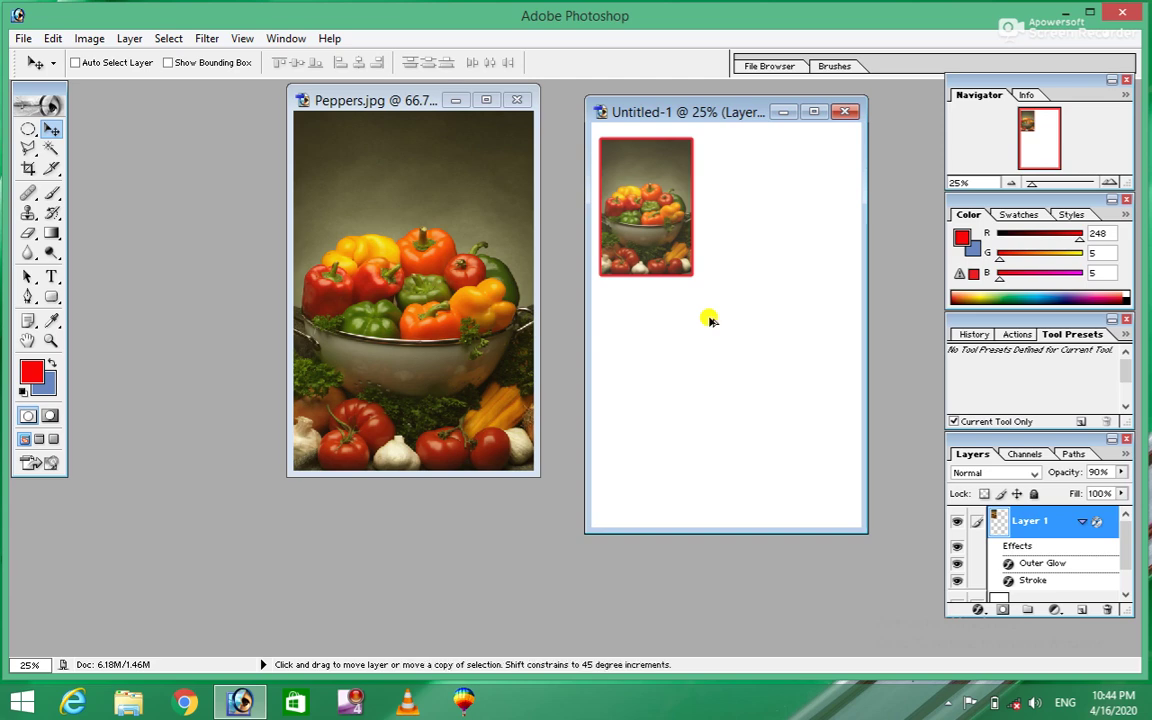